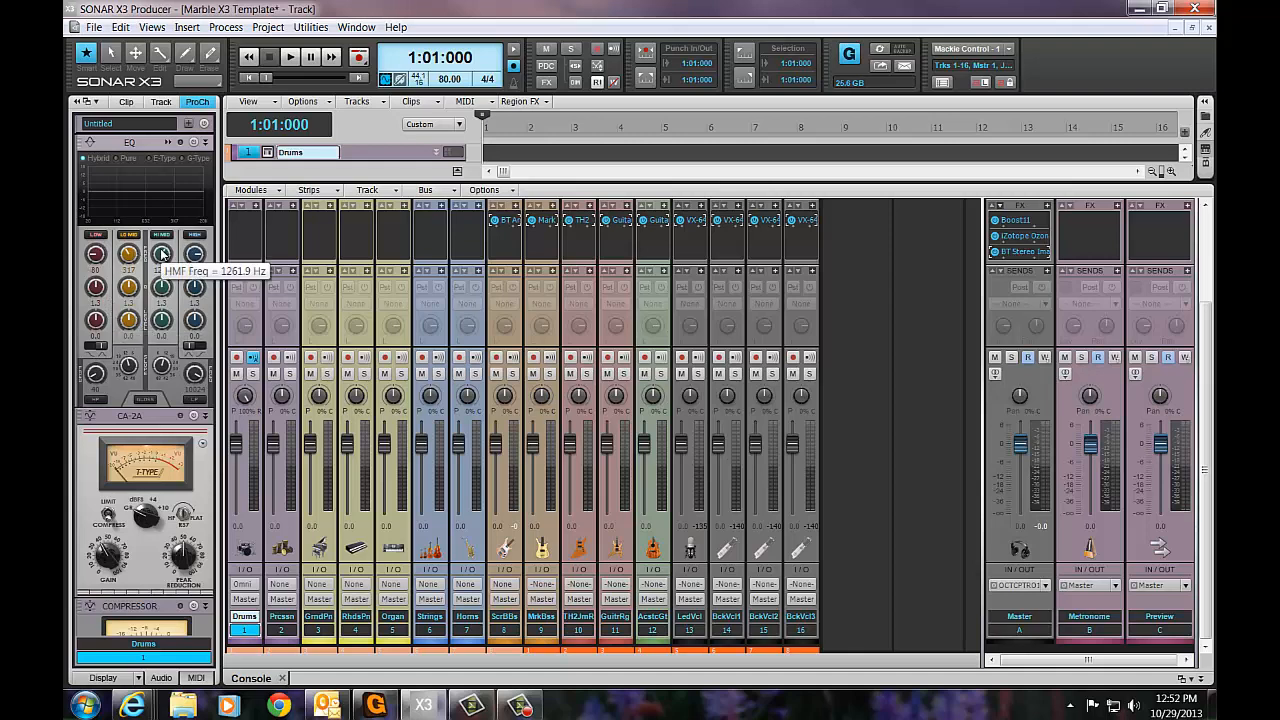
# Inspect the expanded QuadCurve Equalizer on the Drums track, close it, and look through the remaining ProChannel modules.
pyautogui.click(168, 142)
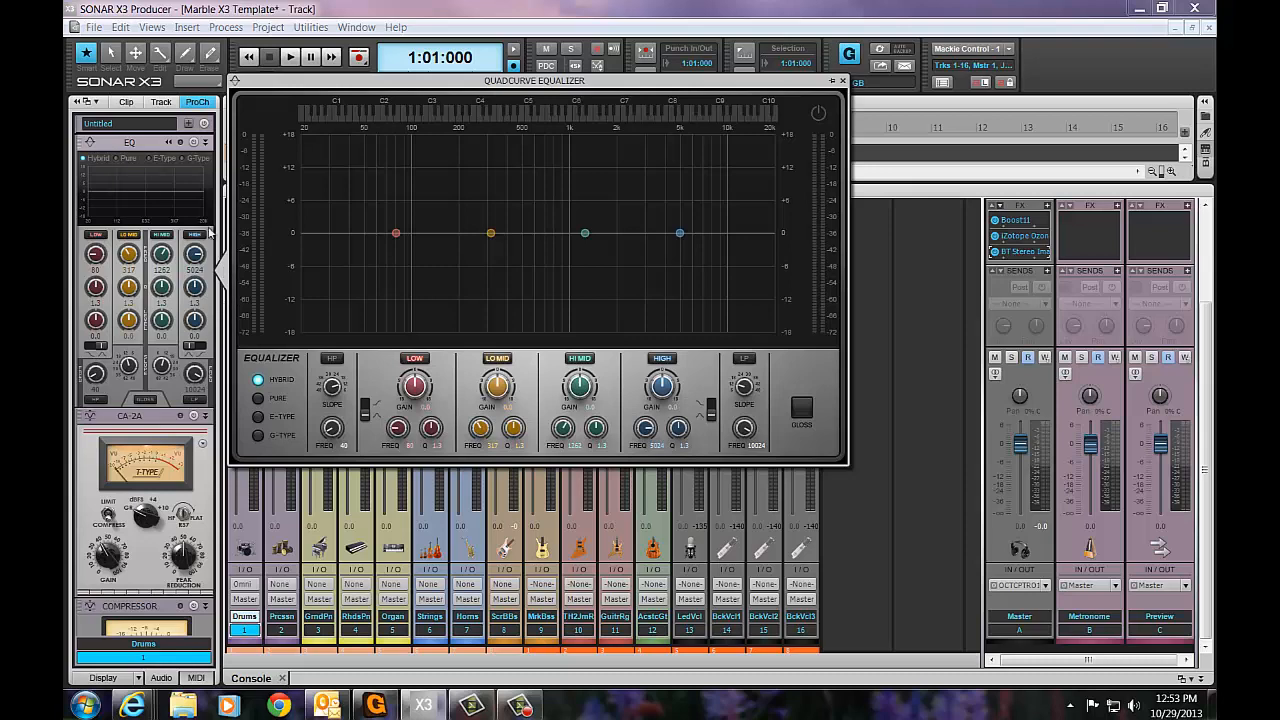
pyautogui.click(169, 143)
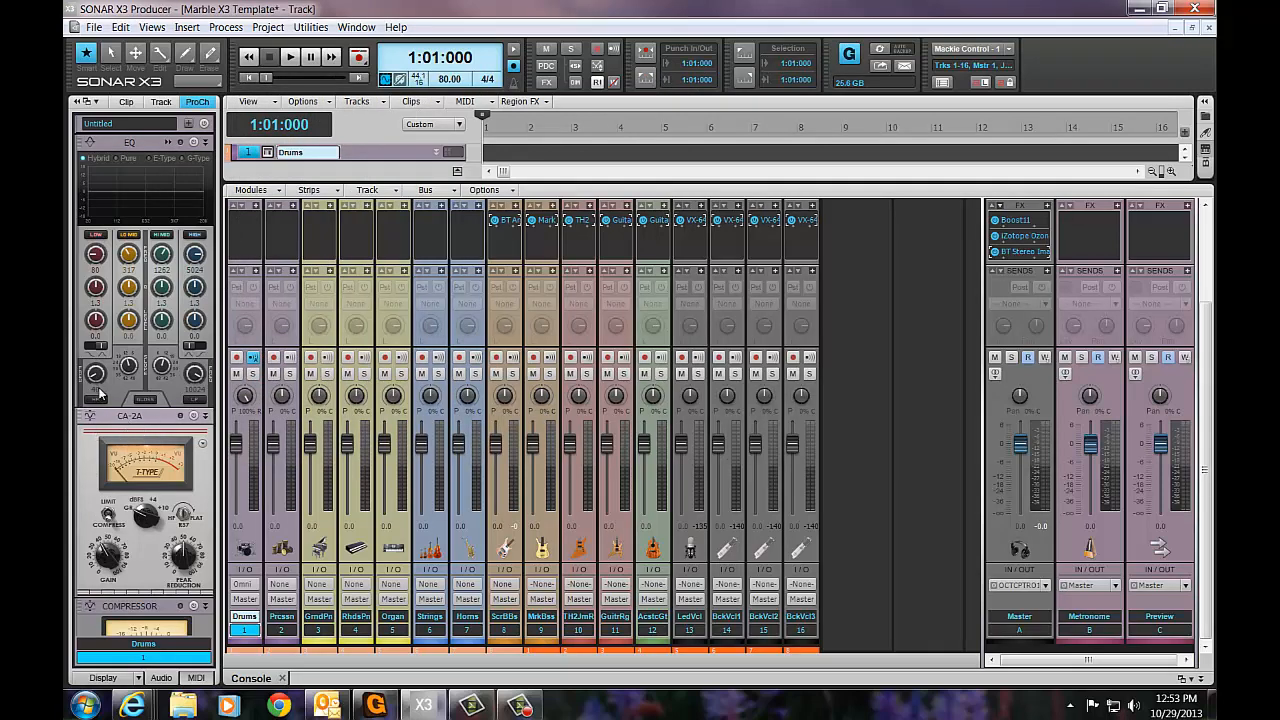
pyautogui.scroll(-3, 102, 485)
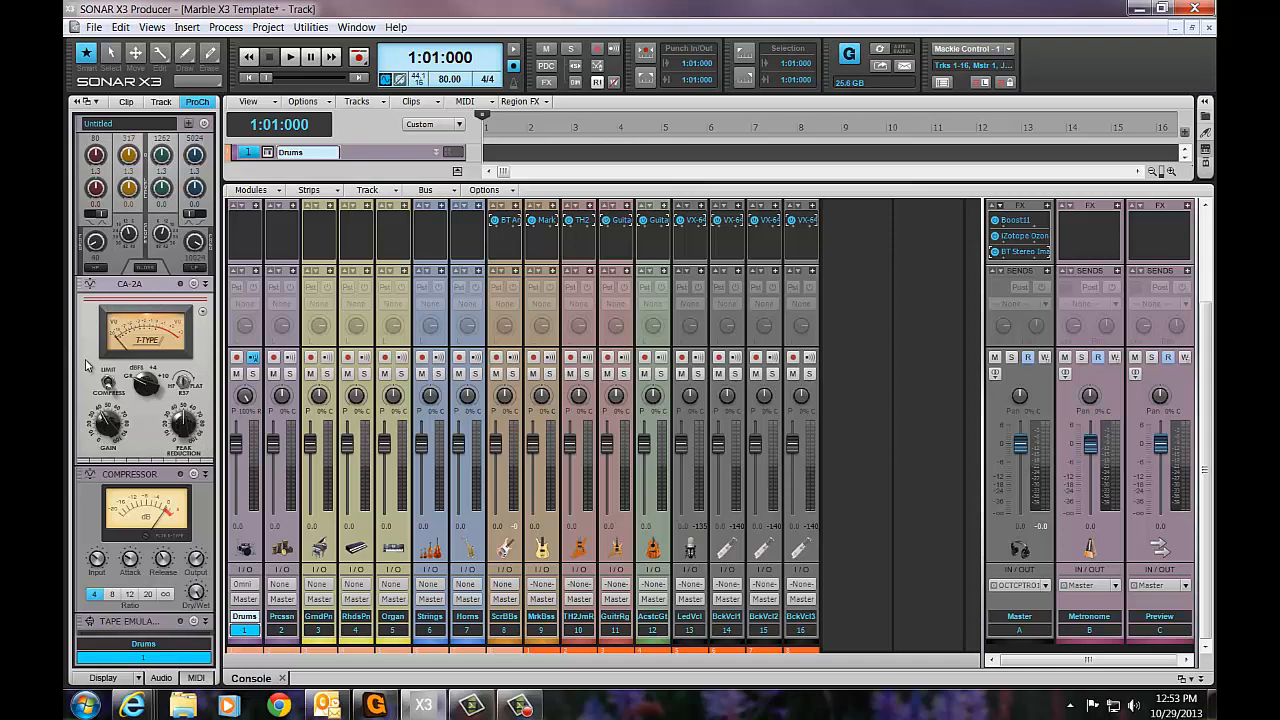
pyautogui.scroll(-1, 87, 366)
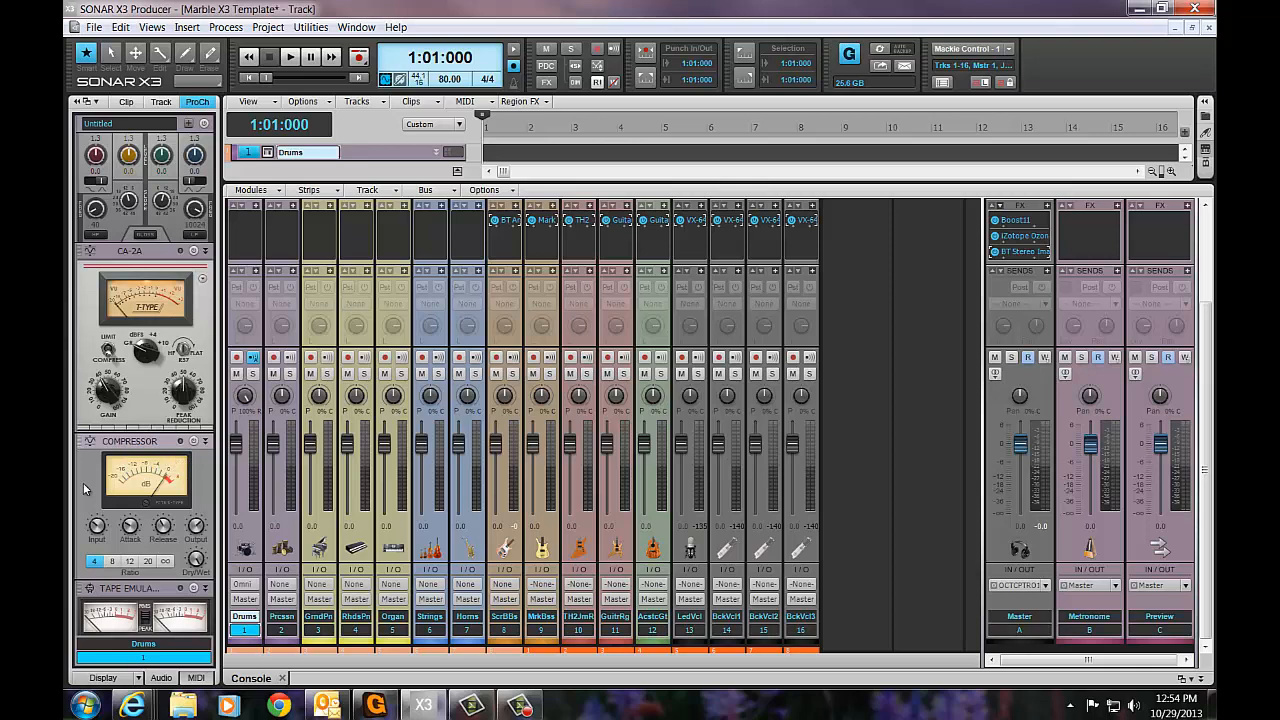
pyautogui.scroll(-5, 83, 482)
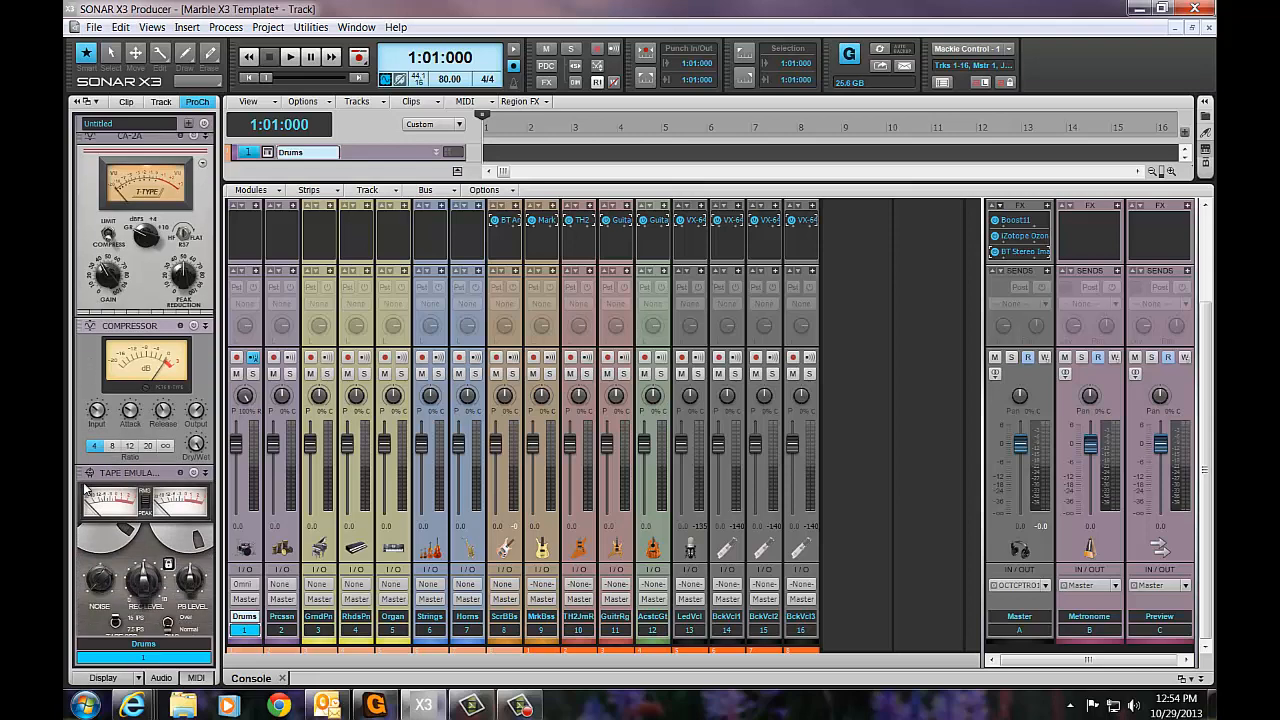
pyautogui.scroll(-3, 85, 487)
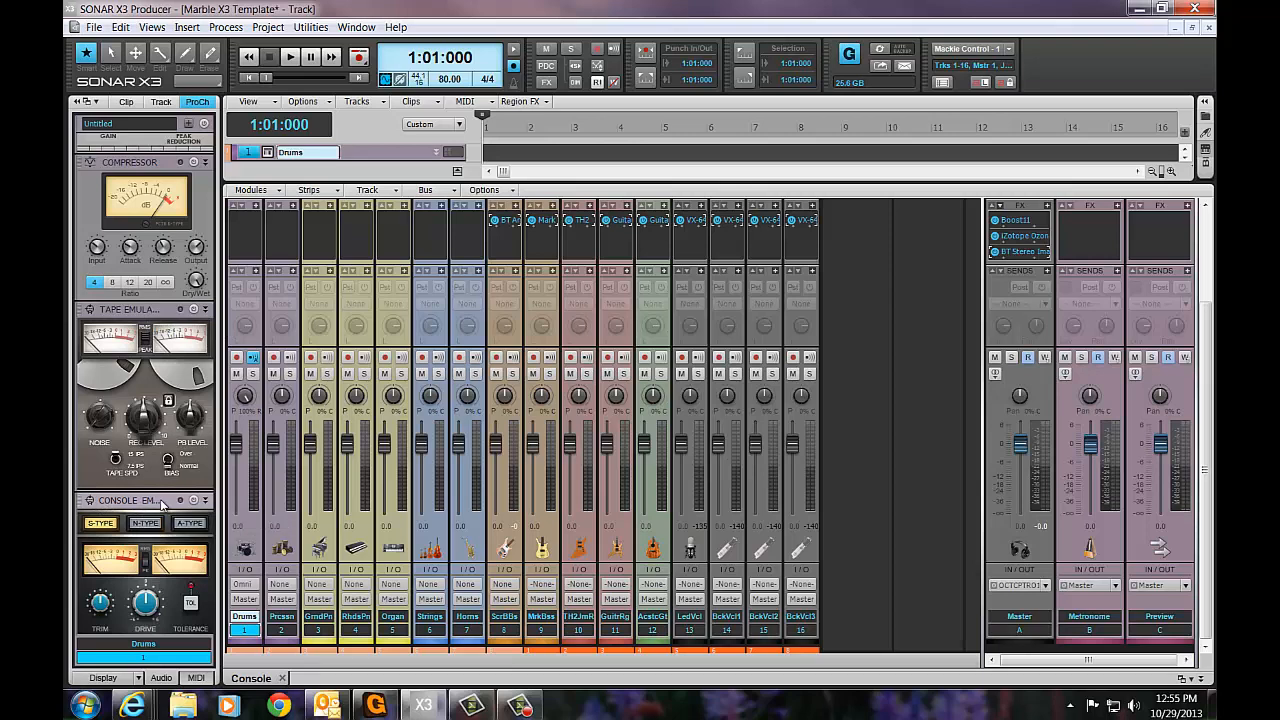
# Move the Console Emulator above the Tape Emulator in the ProChannel, and restore the original module order.
pyautogui.moveTo(150, 500); pyautogui.dragTo(163, 383)
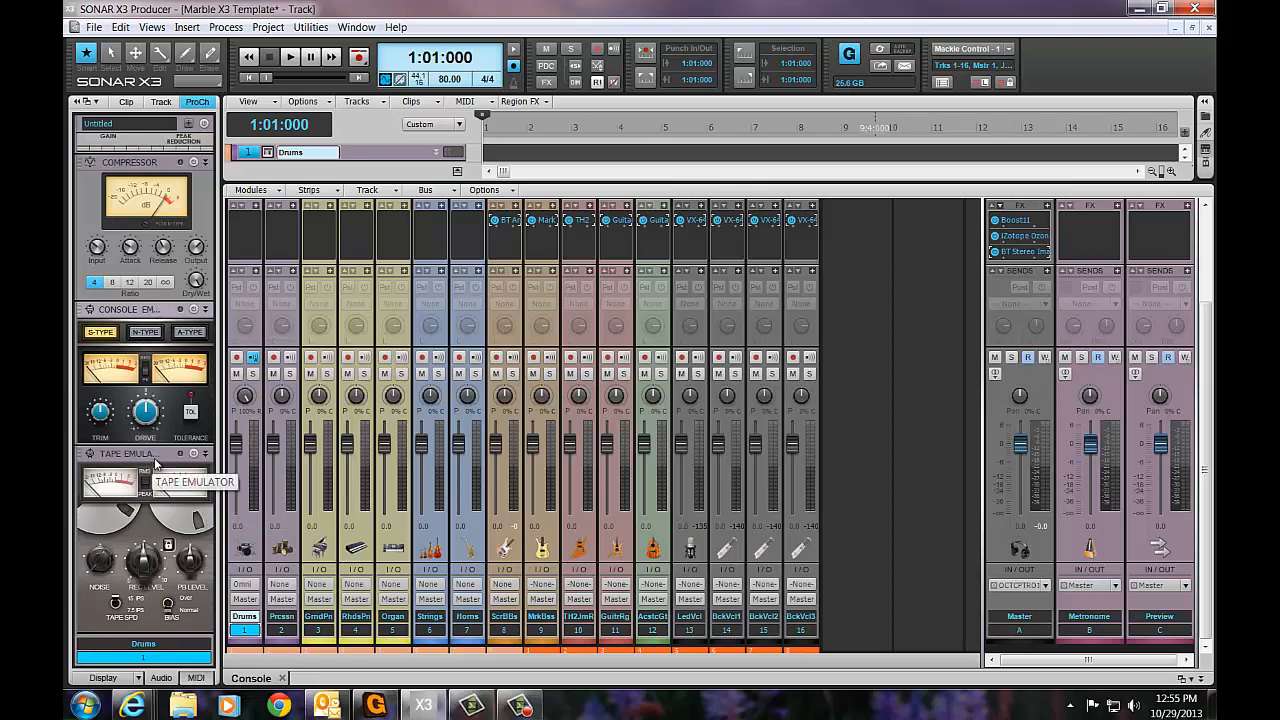
pyautogui.moveTo(153, 456); pyautogui.dragTo(150, 310)
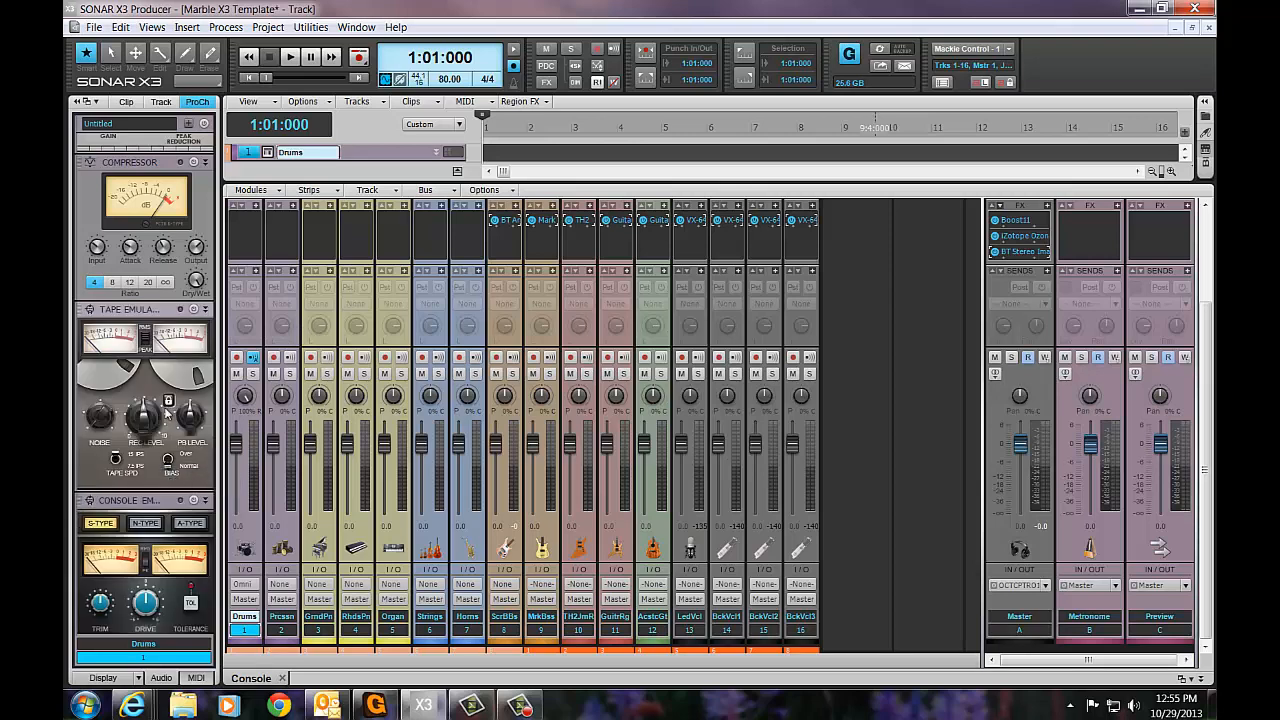
# Check the module options available for the Tape Emulator, and return to the first ProChannel module without changing anything.
pyautogui.rightClick(170, 316)
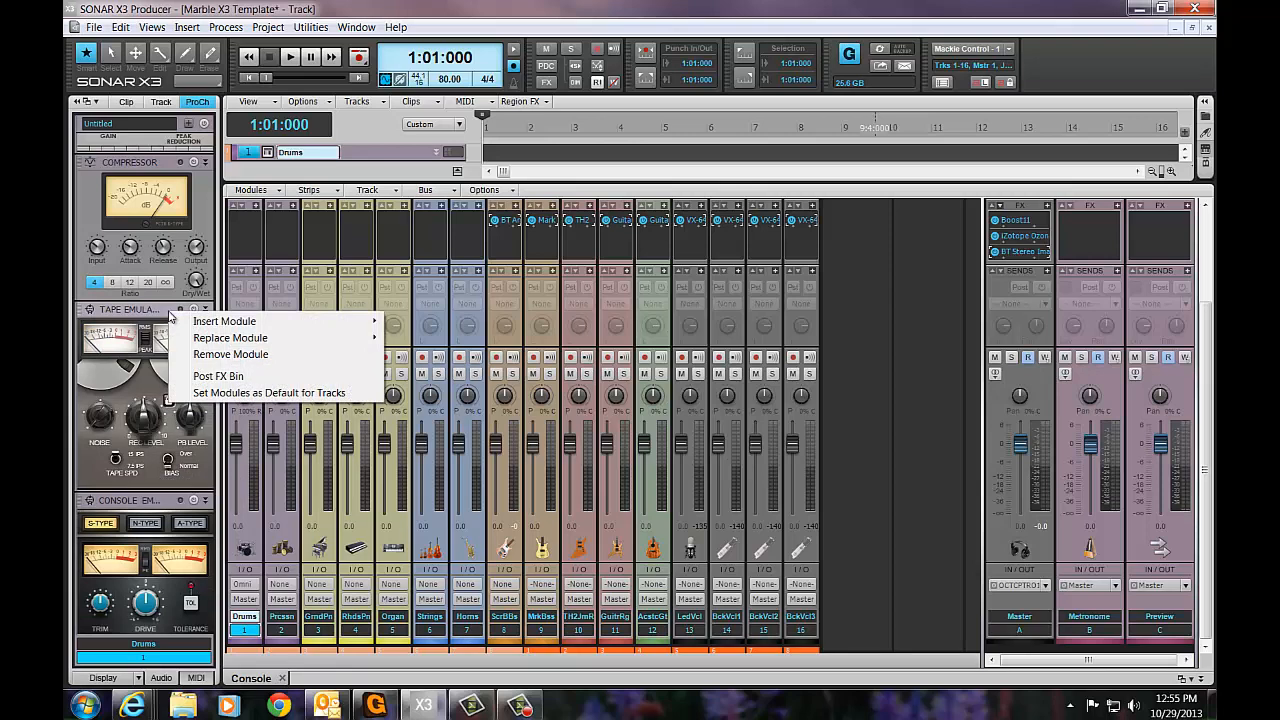
pyautogui.moveTo(200, 338)
pyautogui.click(81, 205)
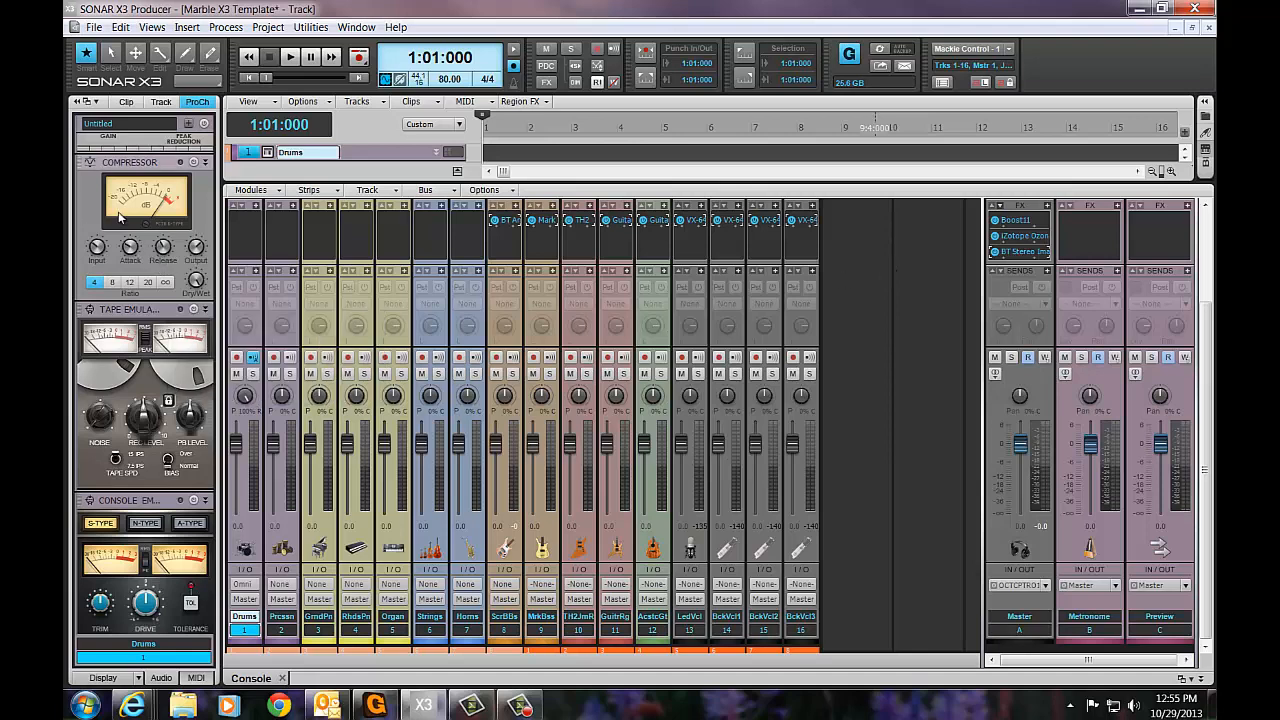
pyautogui.scroll(2, 120, 215)
pyautogui.scroll(8, 119, 216)
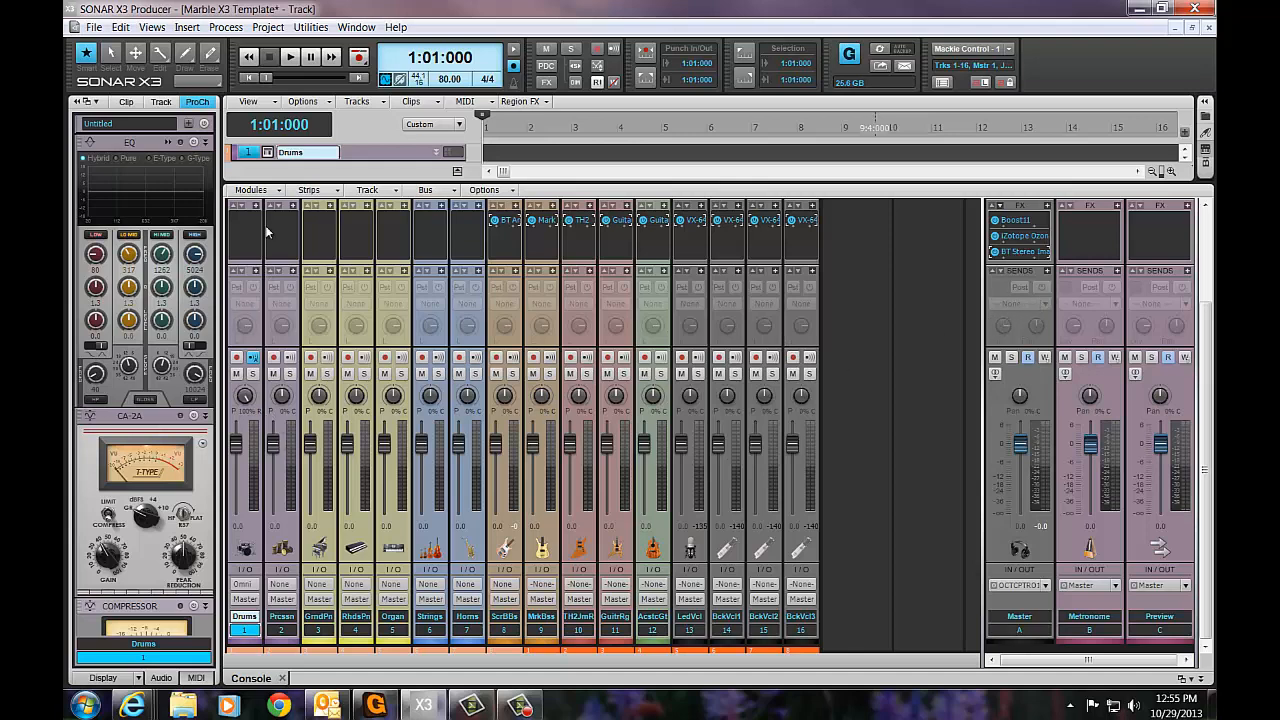
# Review the console's strip display options and leave them as they are.
pyautogui.click(338, 192)
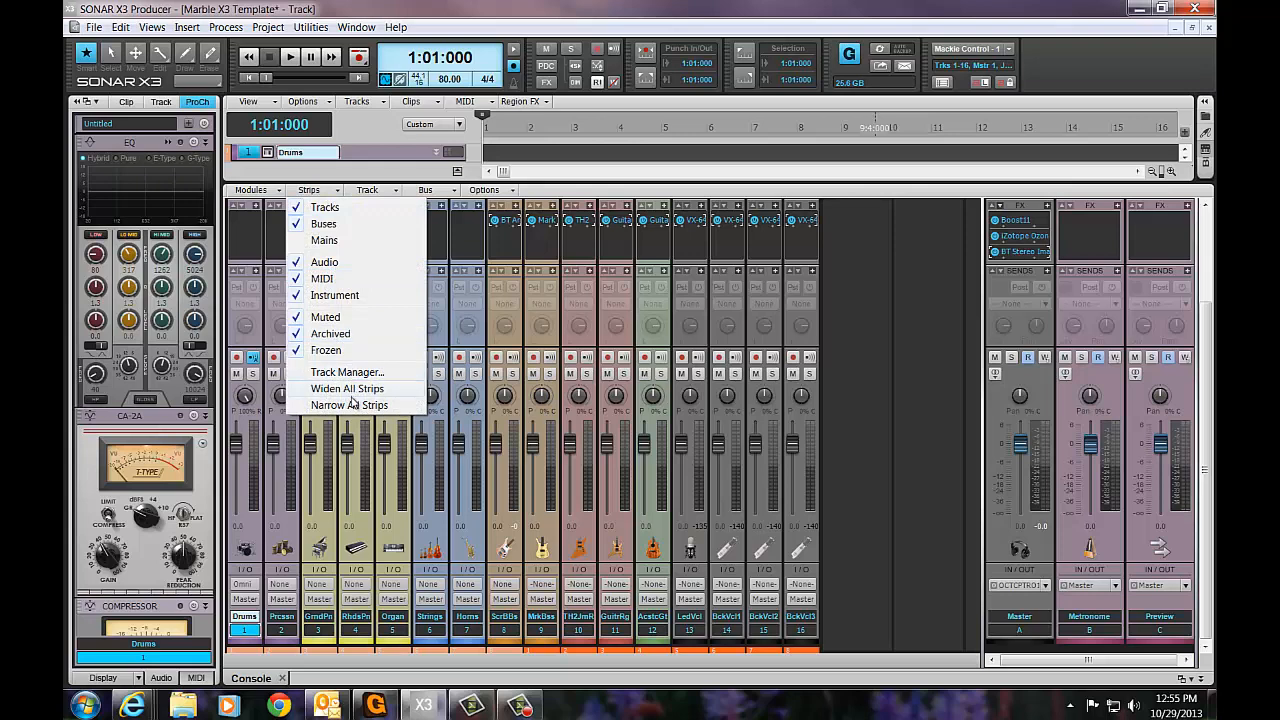
pyautogui.click(853, 360)
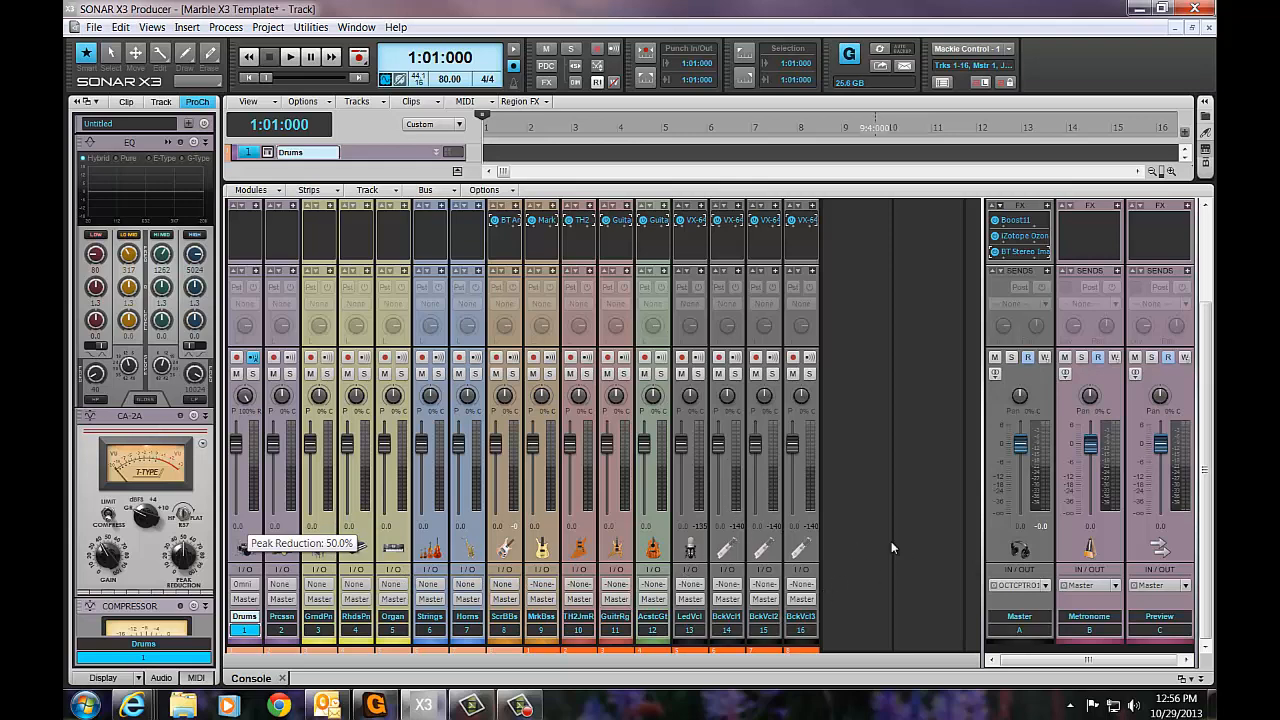
# Browse the track icon folders and the Drums images for the Drums track, and close without choosing an icon.
pyautogui.click(286, 633)
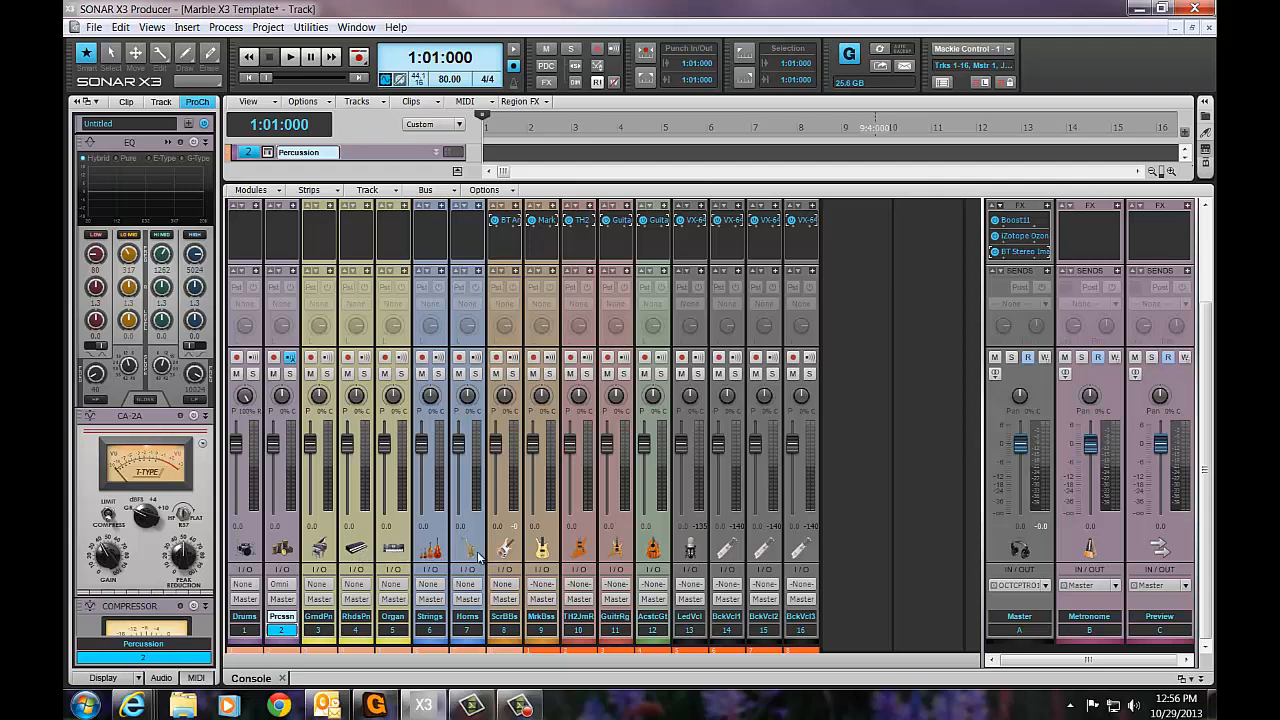
pyautogui.doubleClick(246, 556)
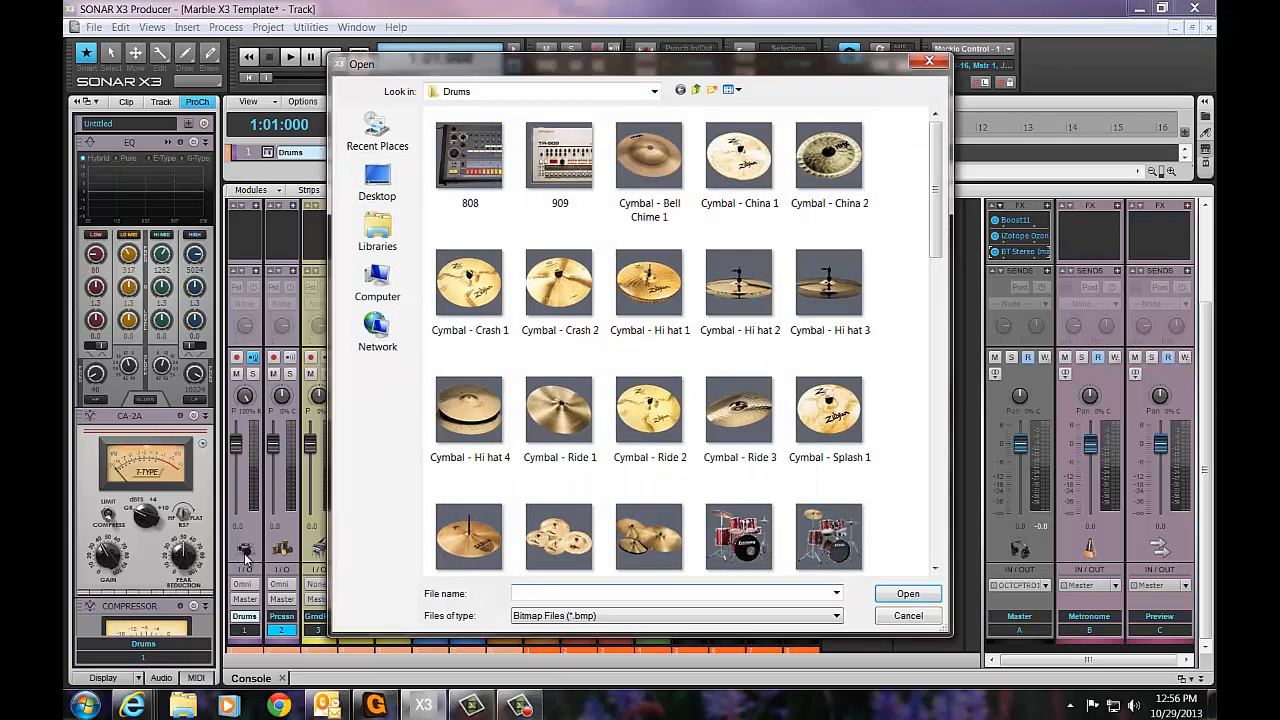
pyautogui.click(696, 89)
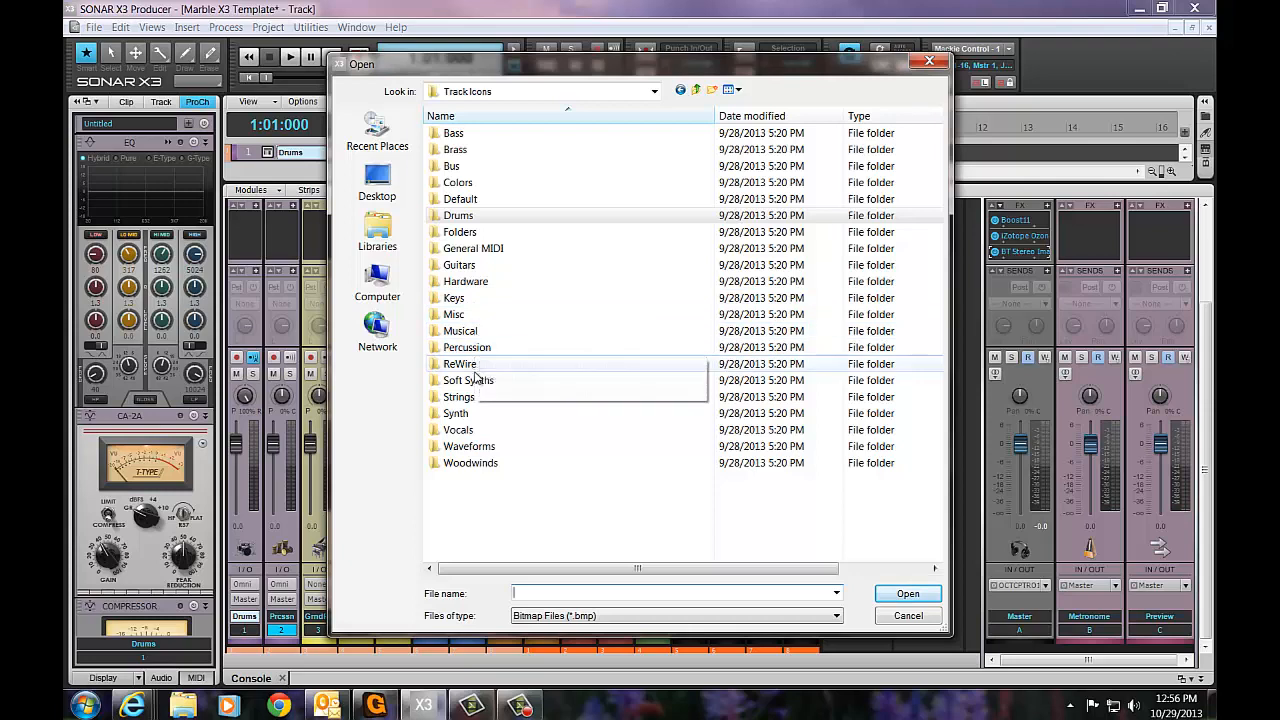
pyautogui.doubleClick(466, 215)
pyautogui.scroll(-8, 793, 380)
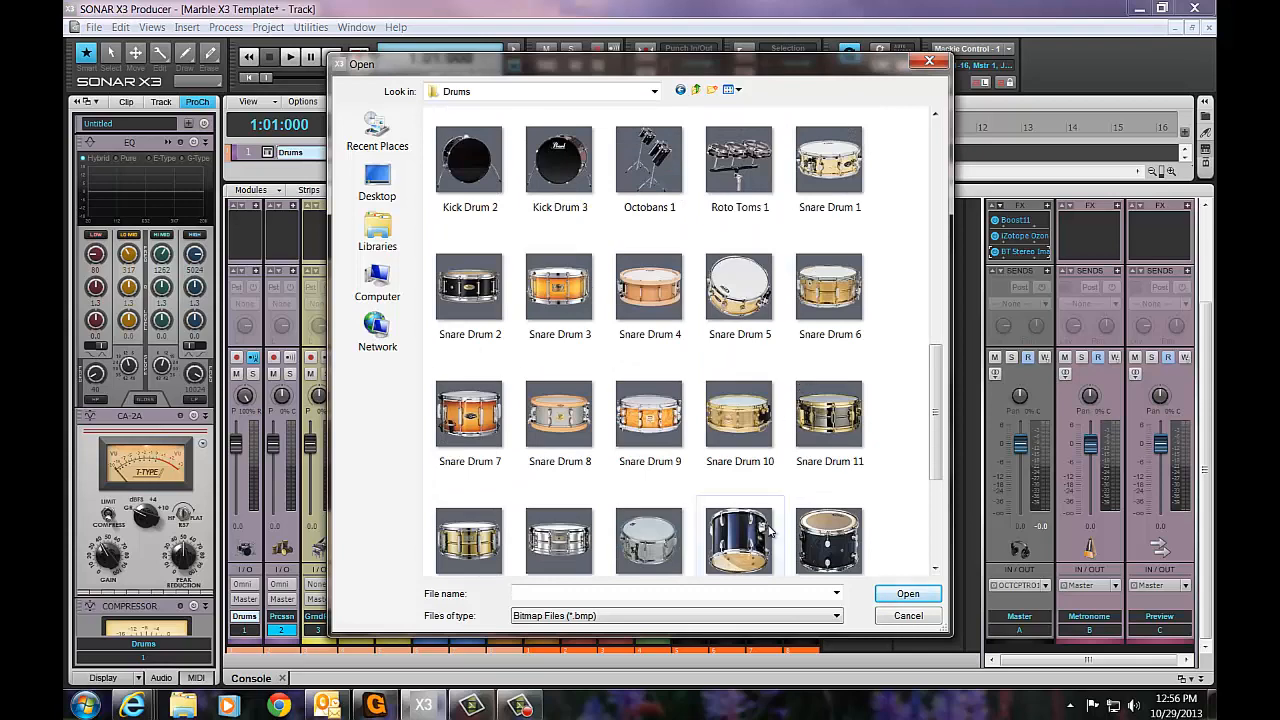
pyautogui.click(929, 63)
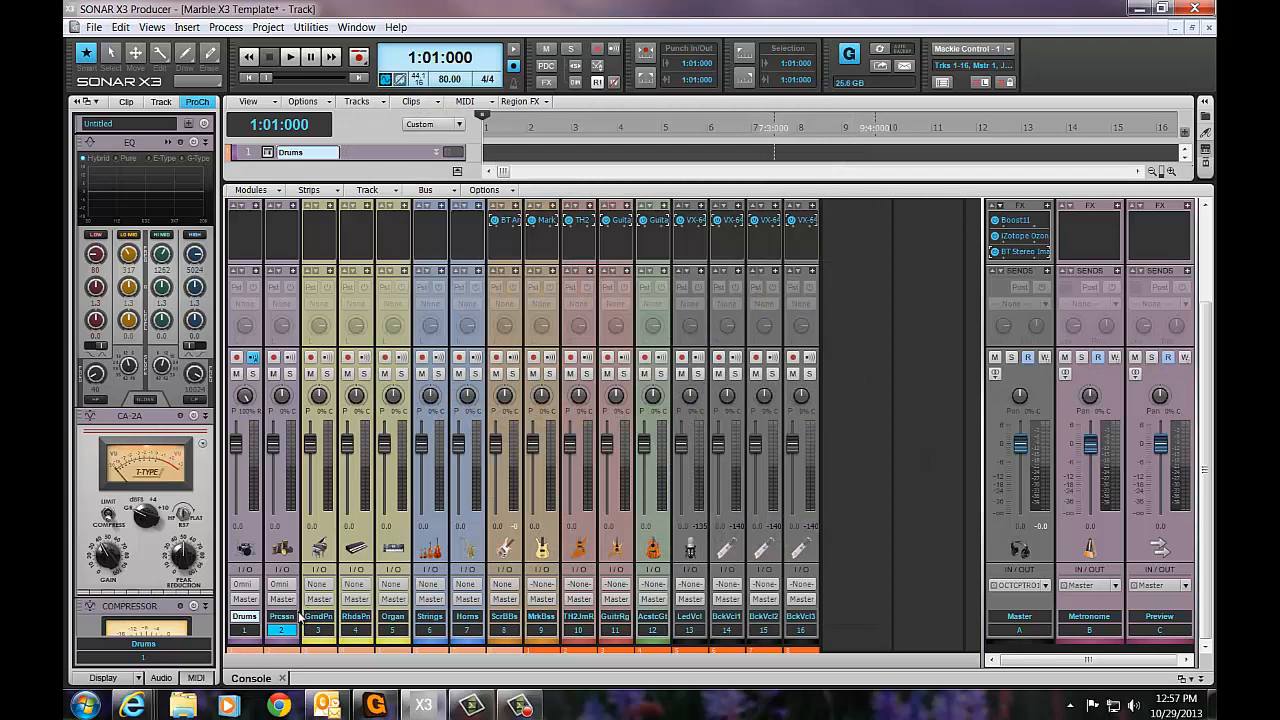
# Select the Drums track, view its Addictive Drums instrument, and close the instrument.
pyautogui.click(246, 631)
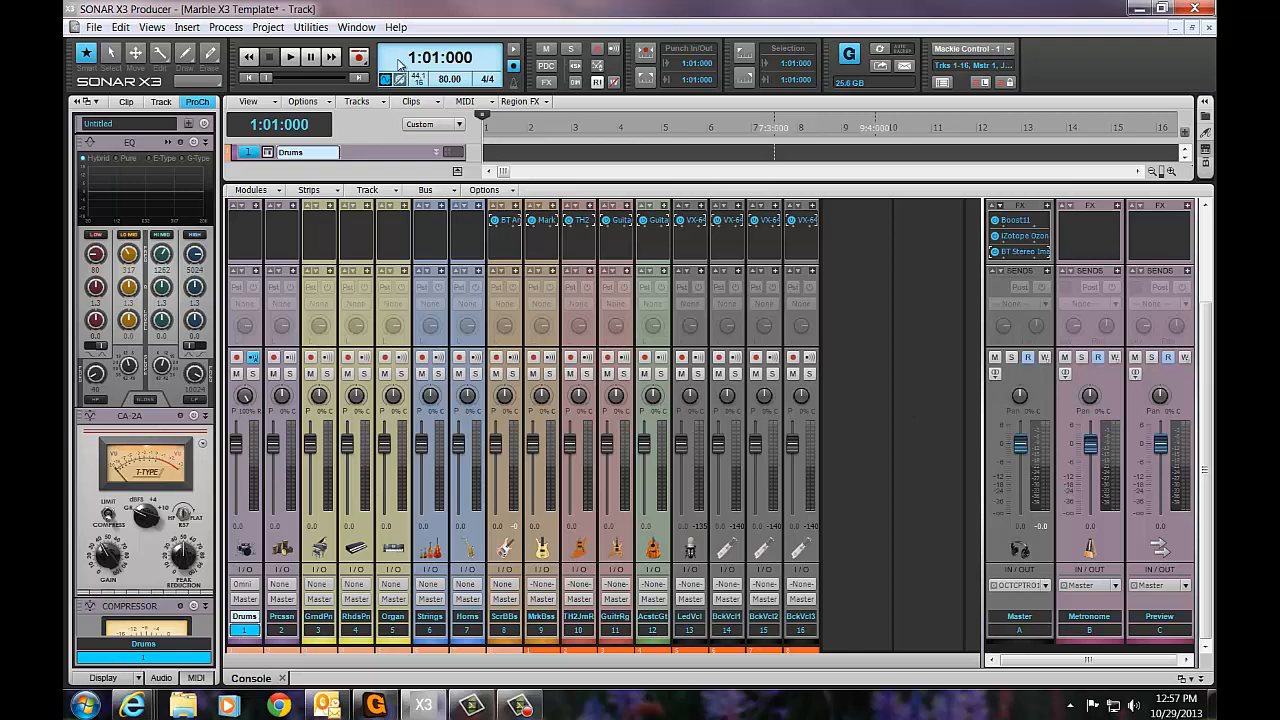
pyautogui.click(268, 152)
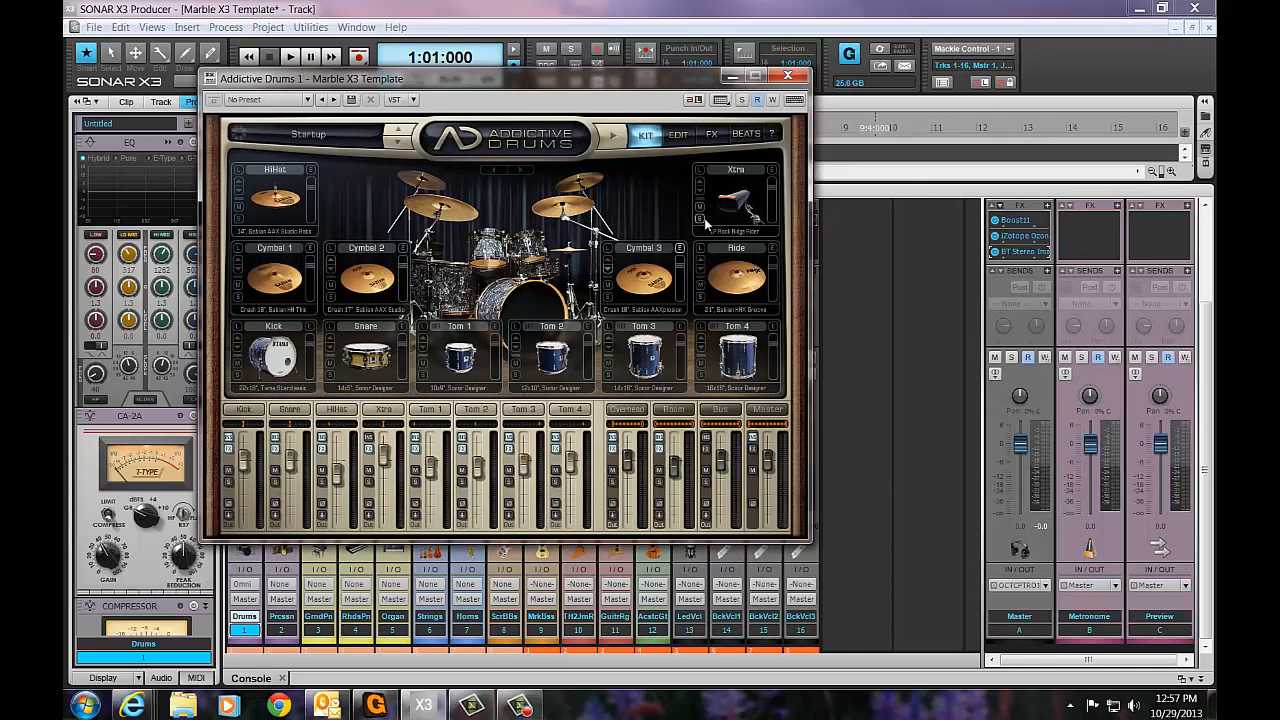
pyautogui.click(788, 76)
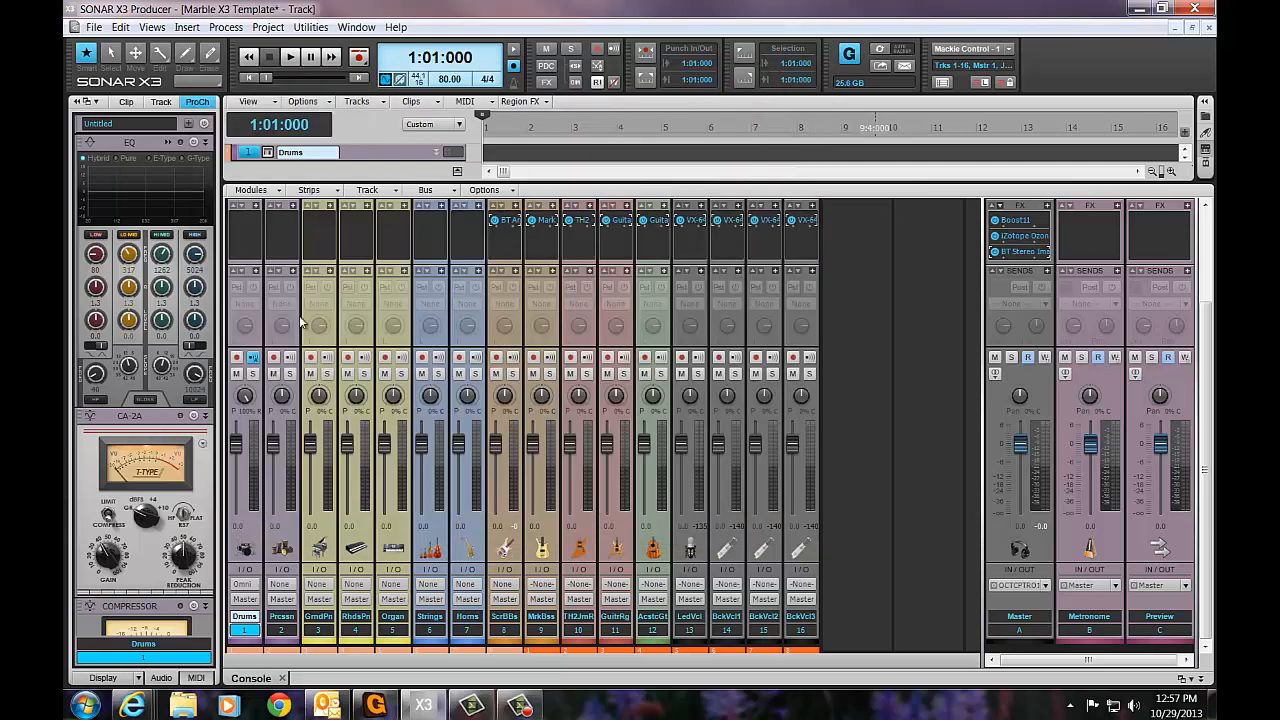
# Select the Percussion track, view its Battery 4 instrument, and close the instrument.
pyautogui.click(282, 631)
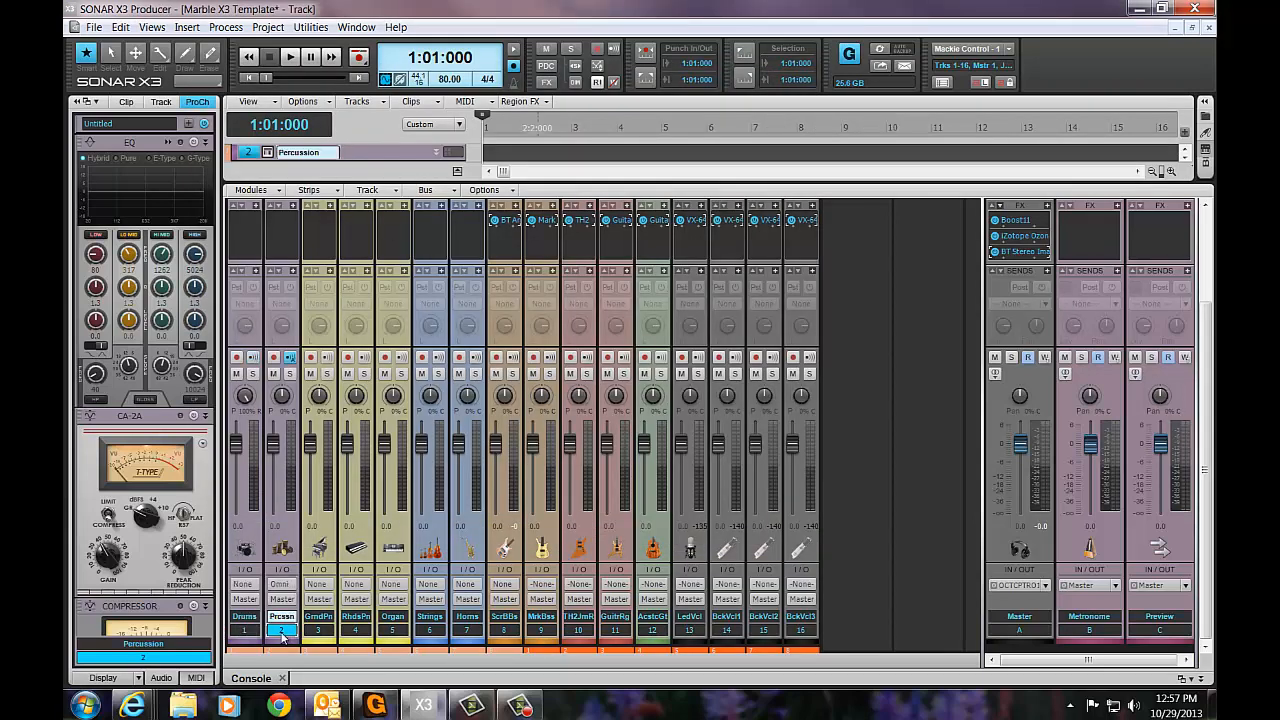
pyautogui.click(267, 153)
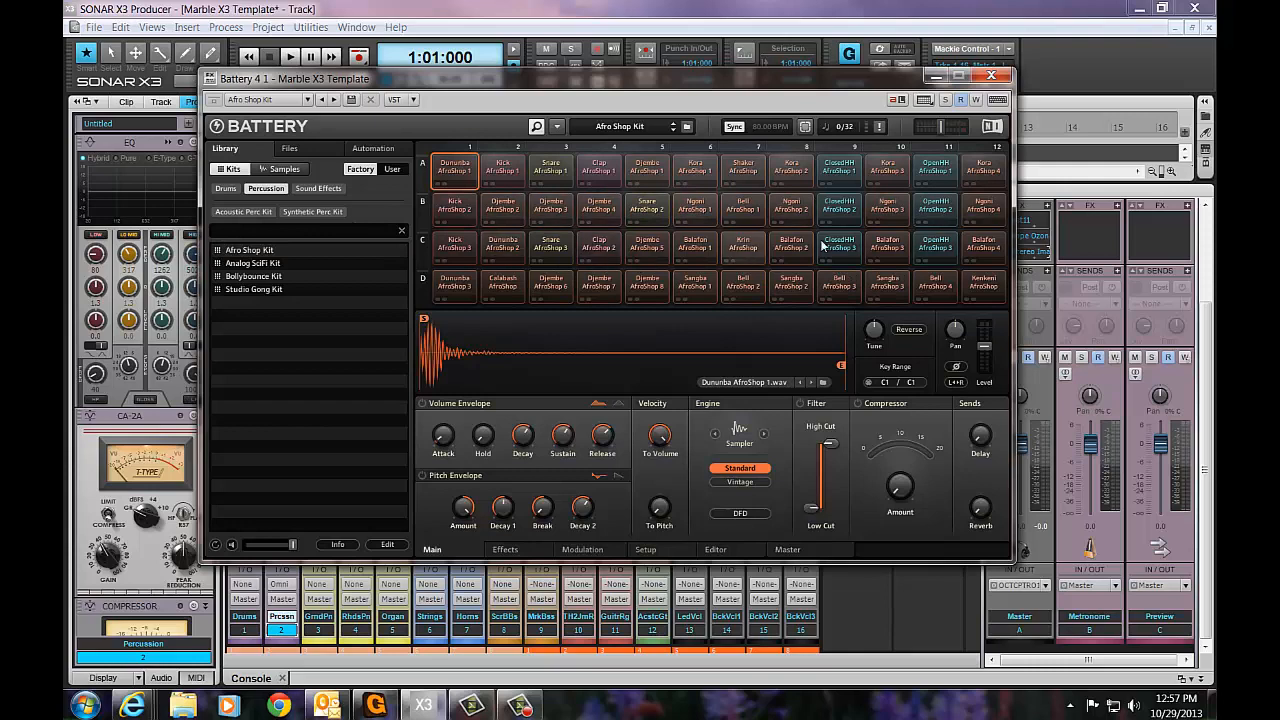
pyautogui.click(992, 77)
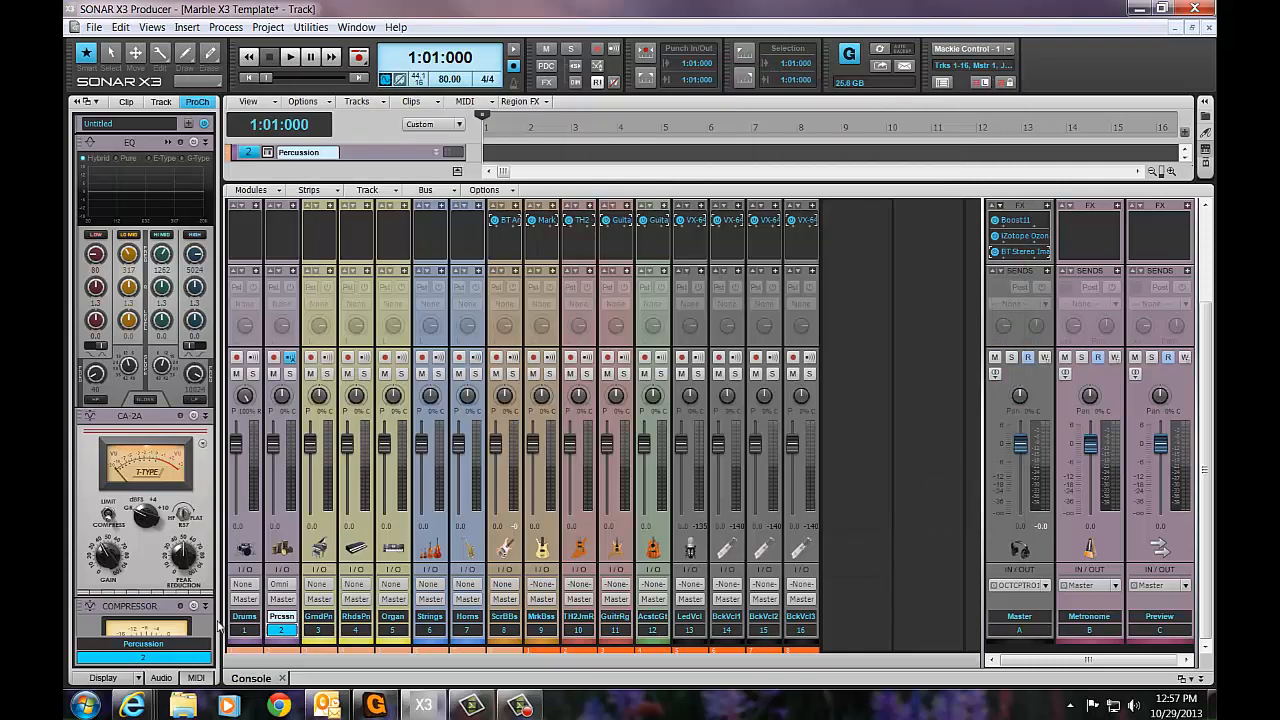
# Examine the Edit and Explore pages of the Grand Piano track's Addictive Keys instrument, and close it.
pyautogui.click(318, 630)
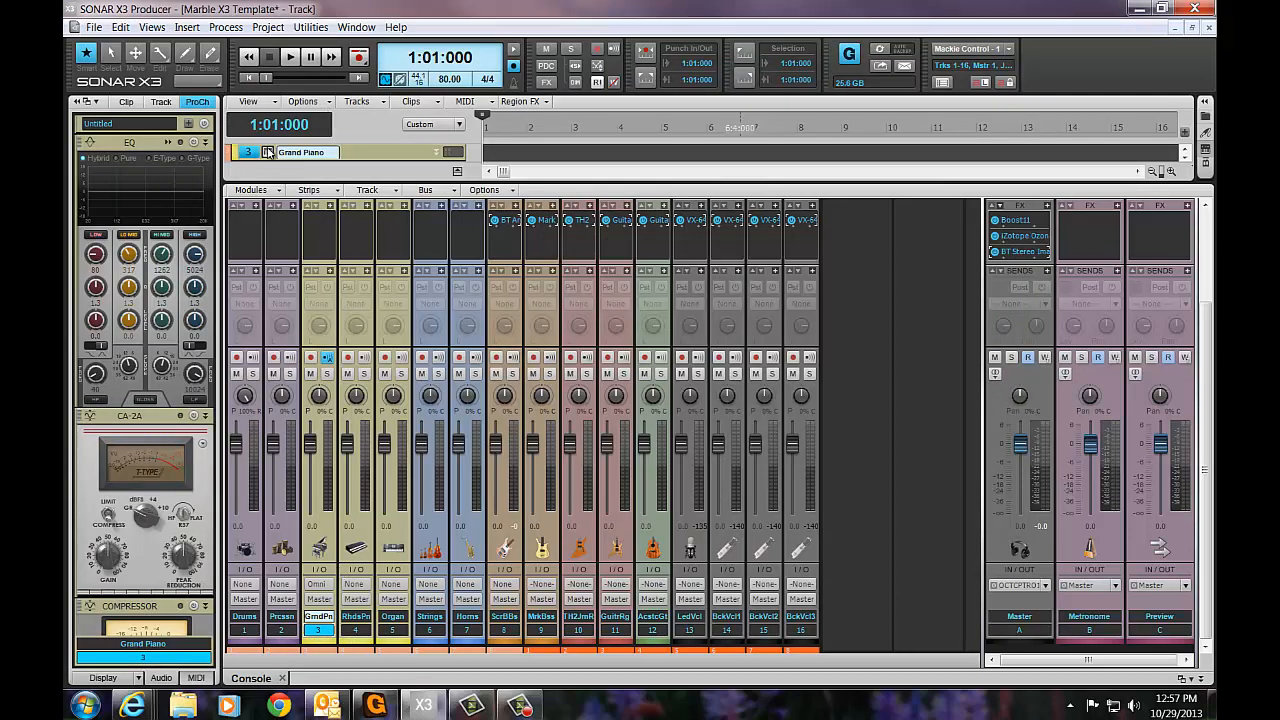
pyautogui.click(268, 152)
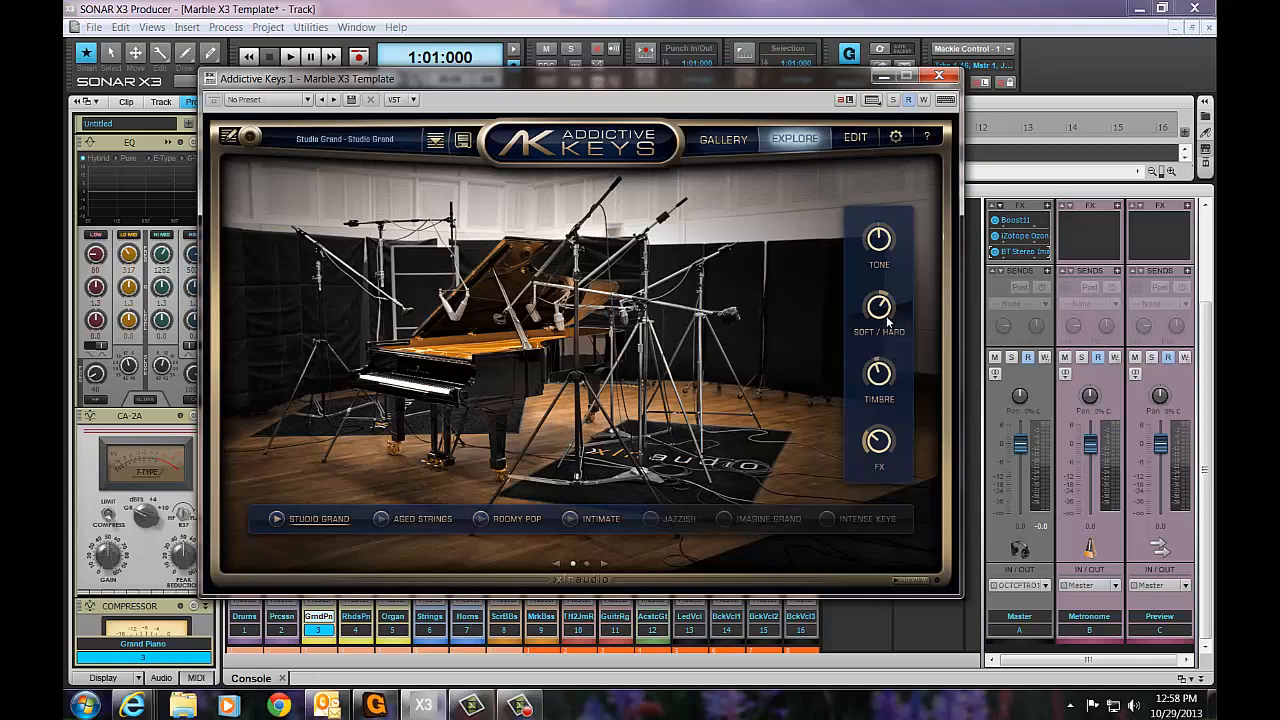
pyautogui.click(855, 140)
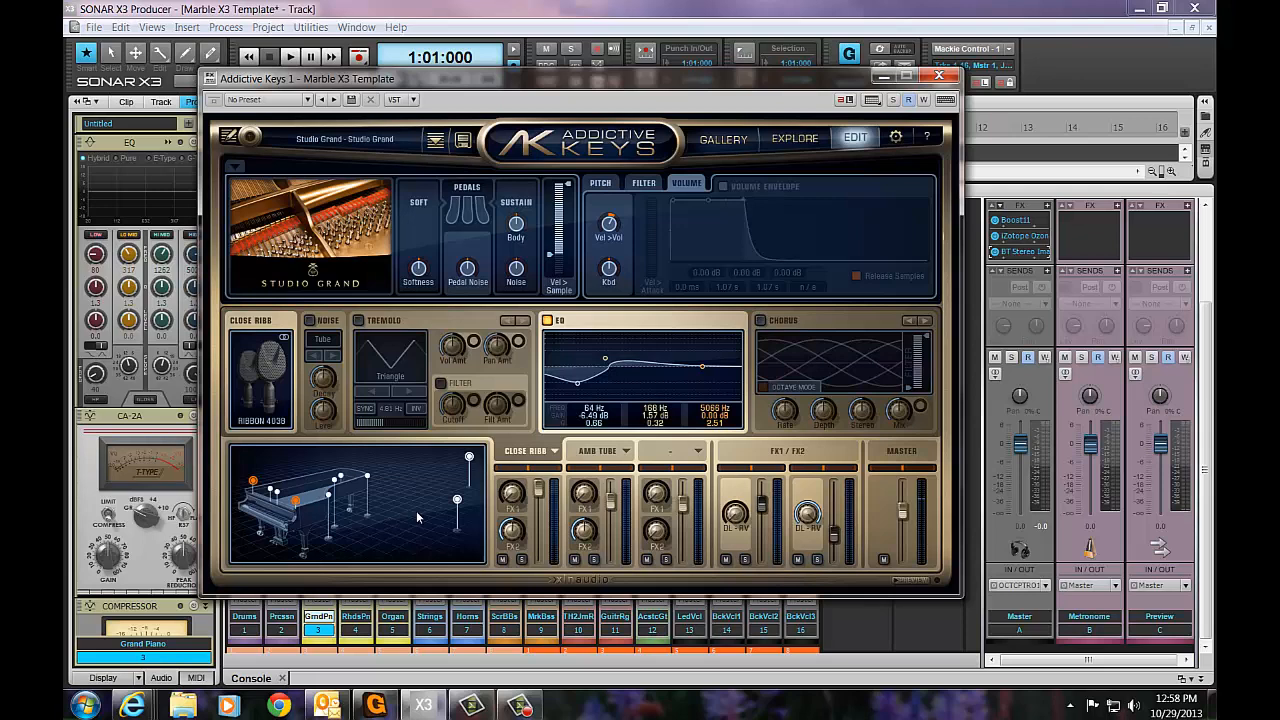
pyautogui.click(797, 139)
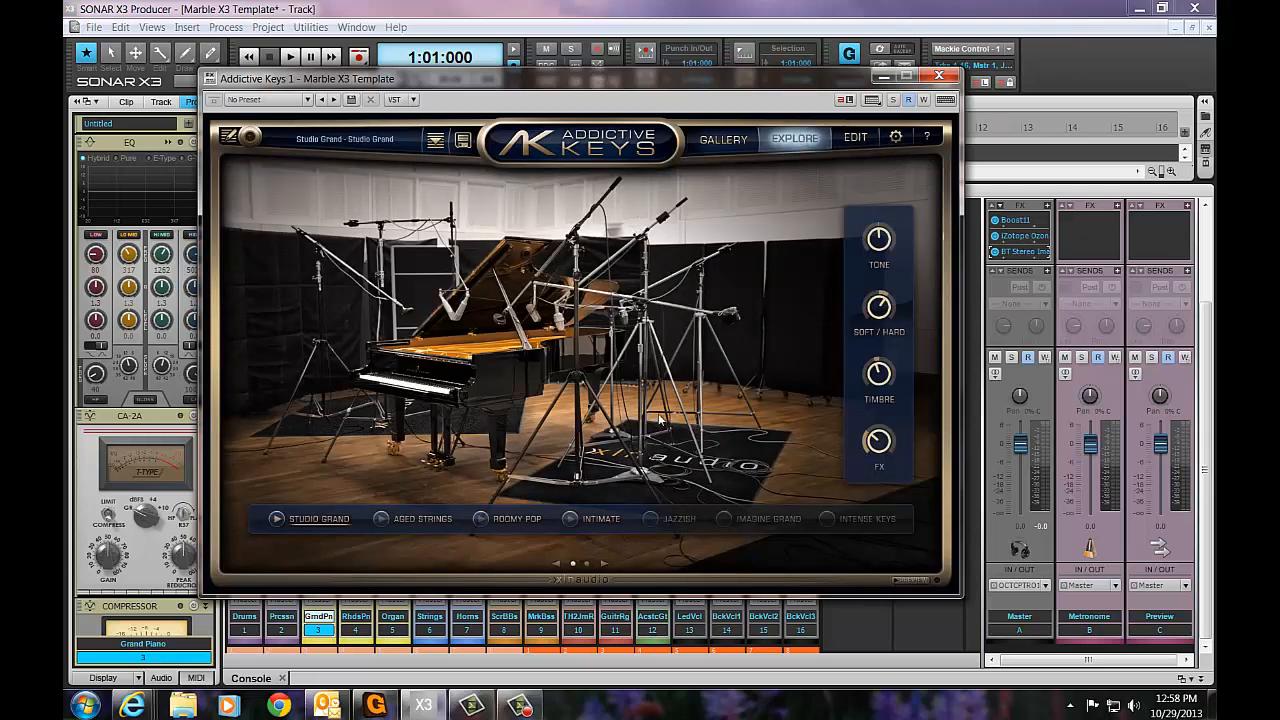
pyautogui.click(940, 77)
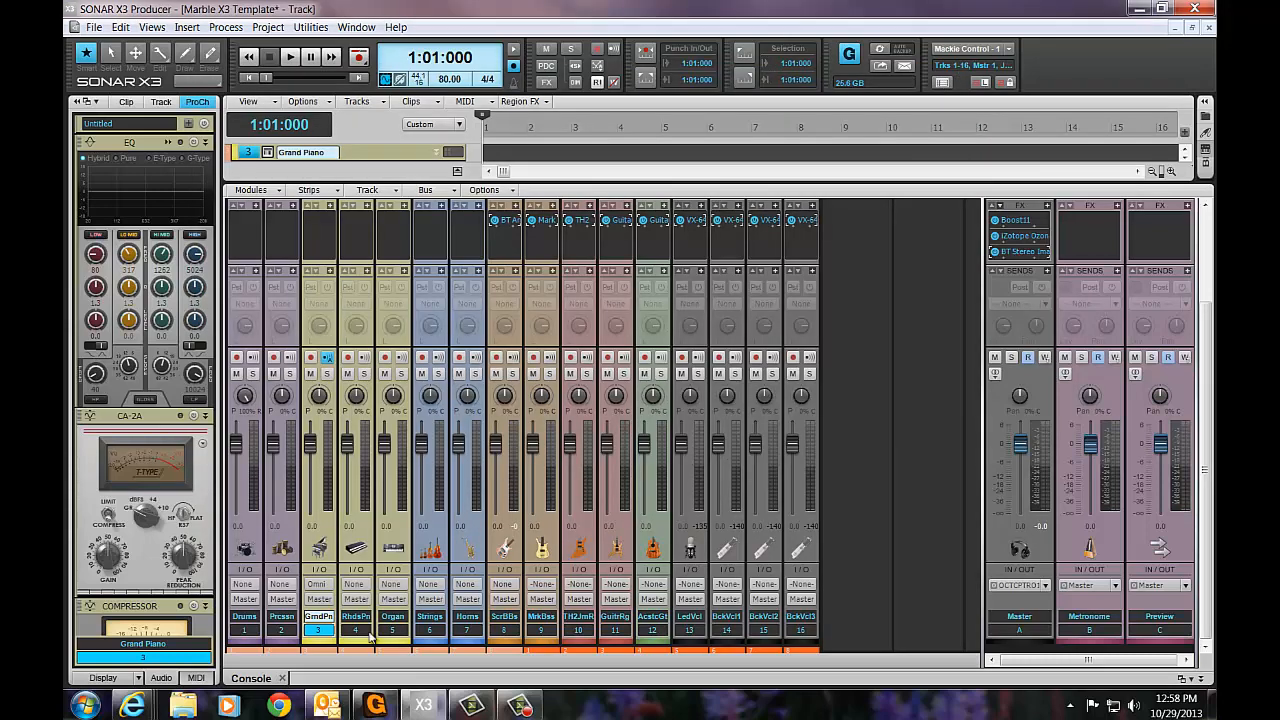
# Examine the program list of the Rhodes Piano track's Lounge Lizard Session instrument, and close it without changing the program.
pyautogui.click(362, 631)
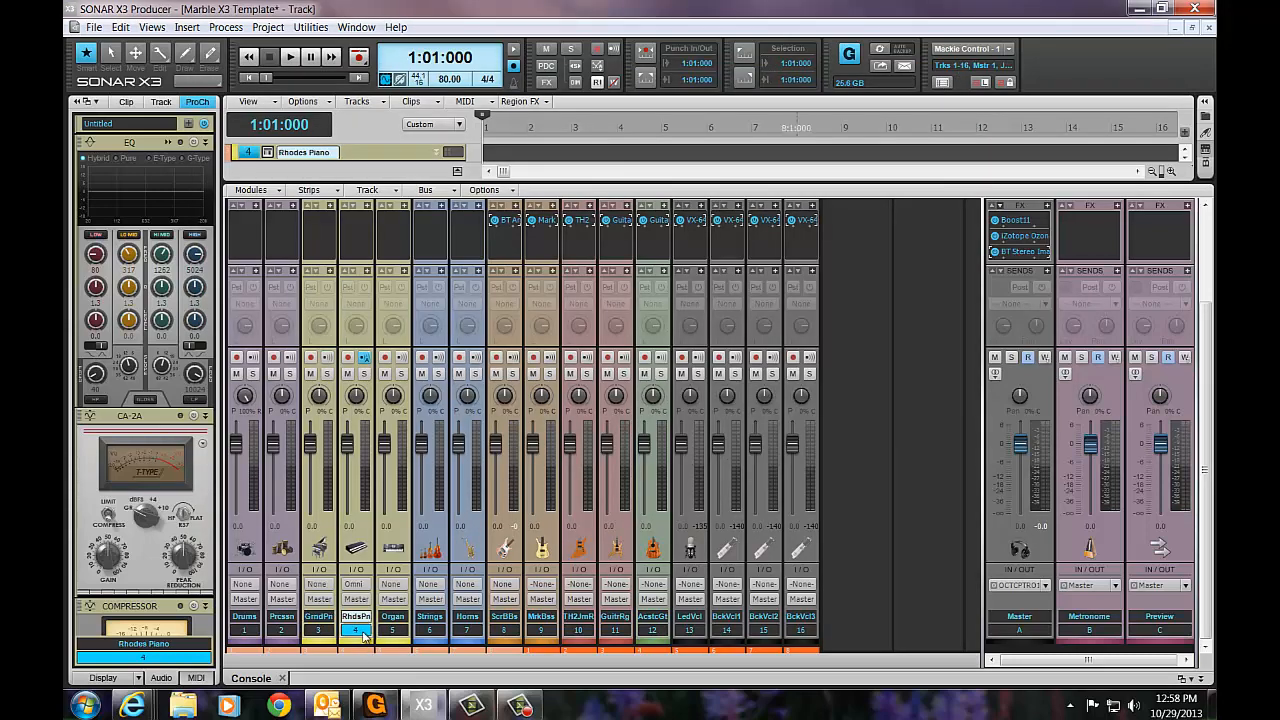
pyautogui.click(267, 153)
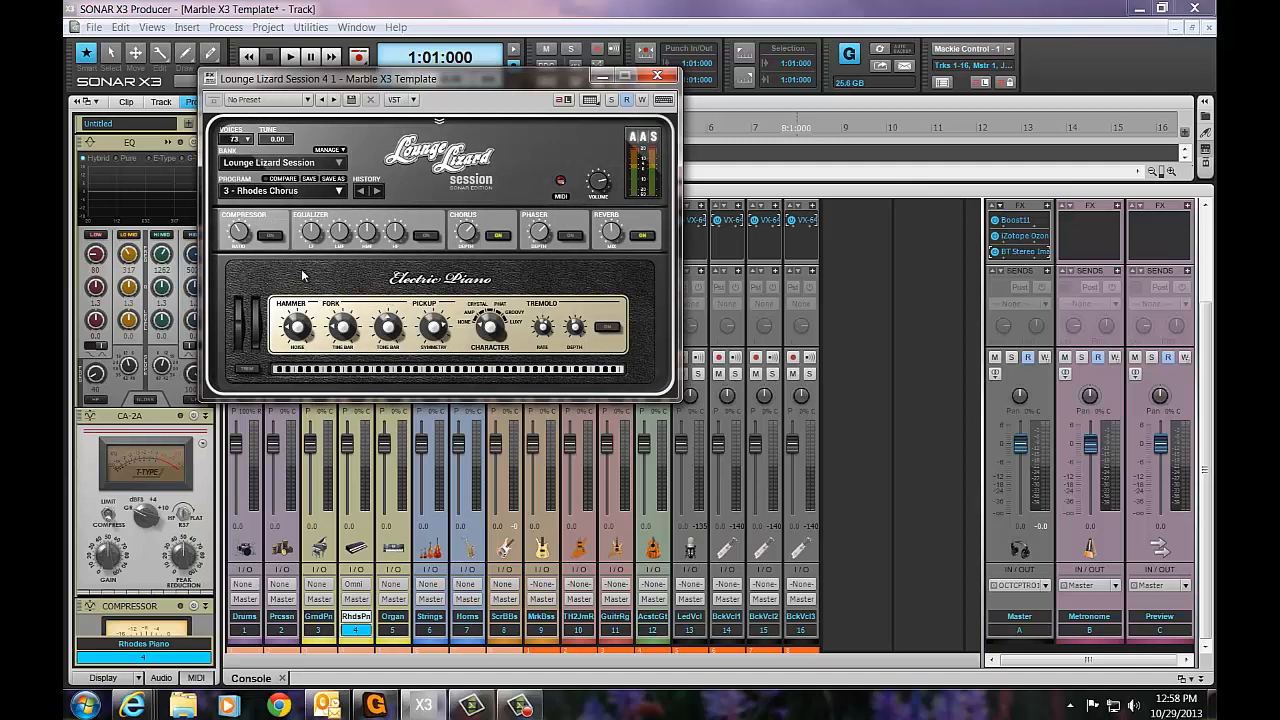
pyautogui.click(340, 191)
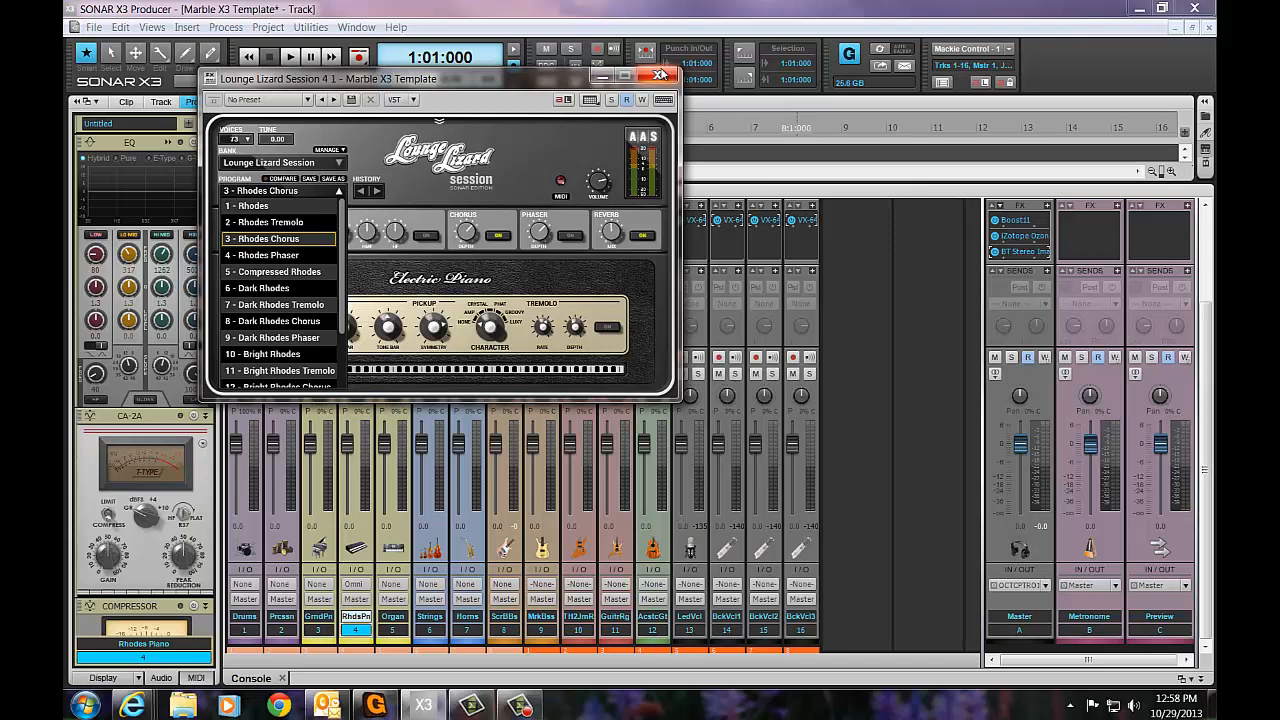
pyautogui.click(659, 76)
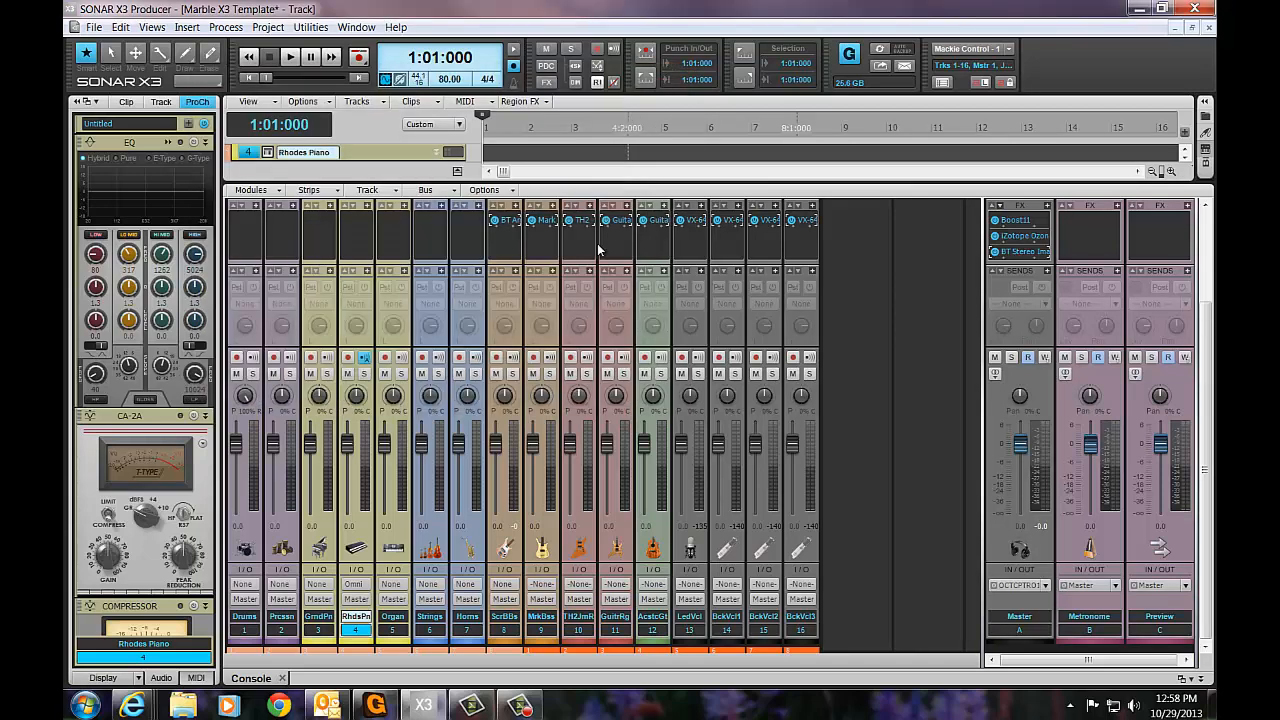
# Select the Organ track, examine its Kontakt 5 organ instrument in normal view and instrument edit mode, and close it.
pyautogui.click(391, 632)
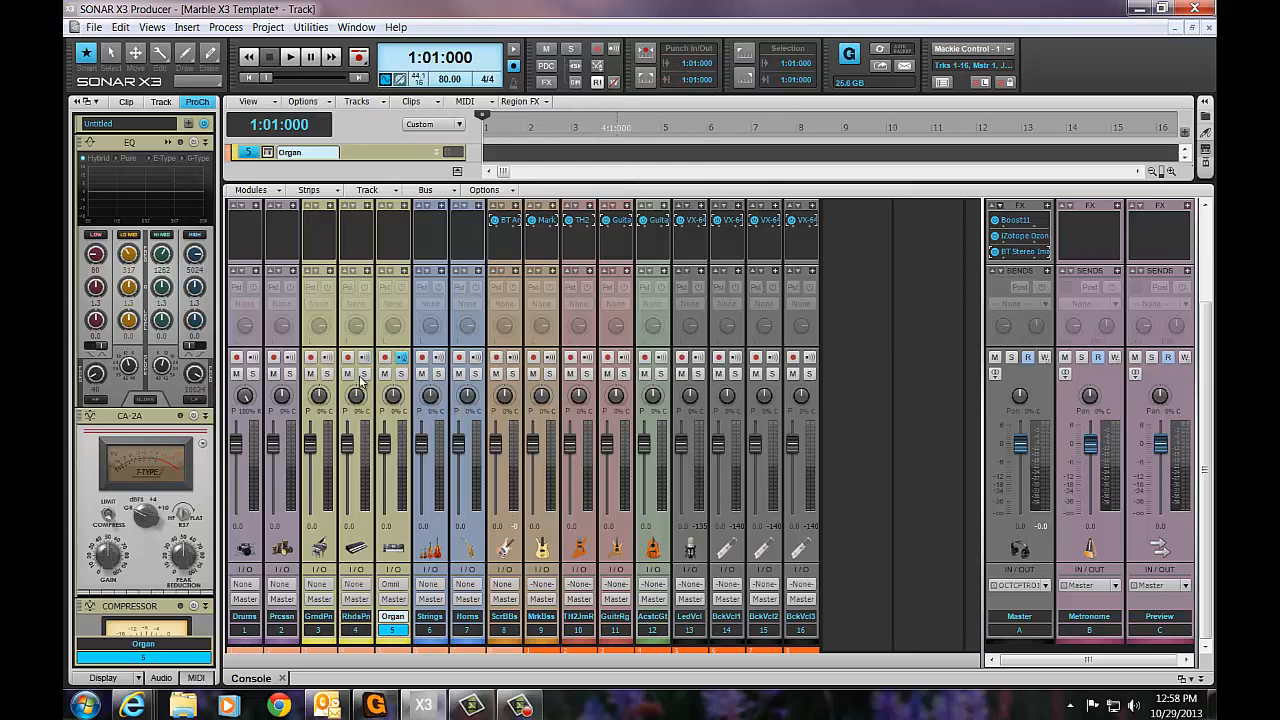
pyautogui.click(267, 152)
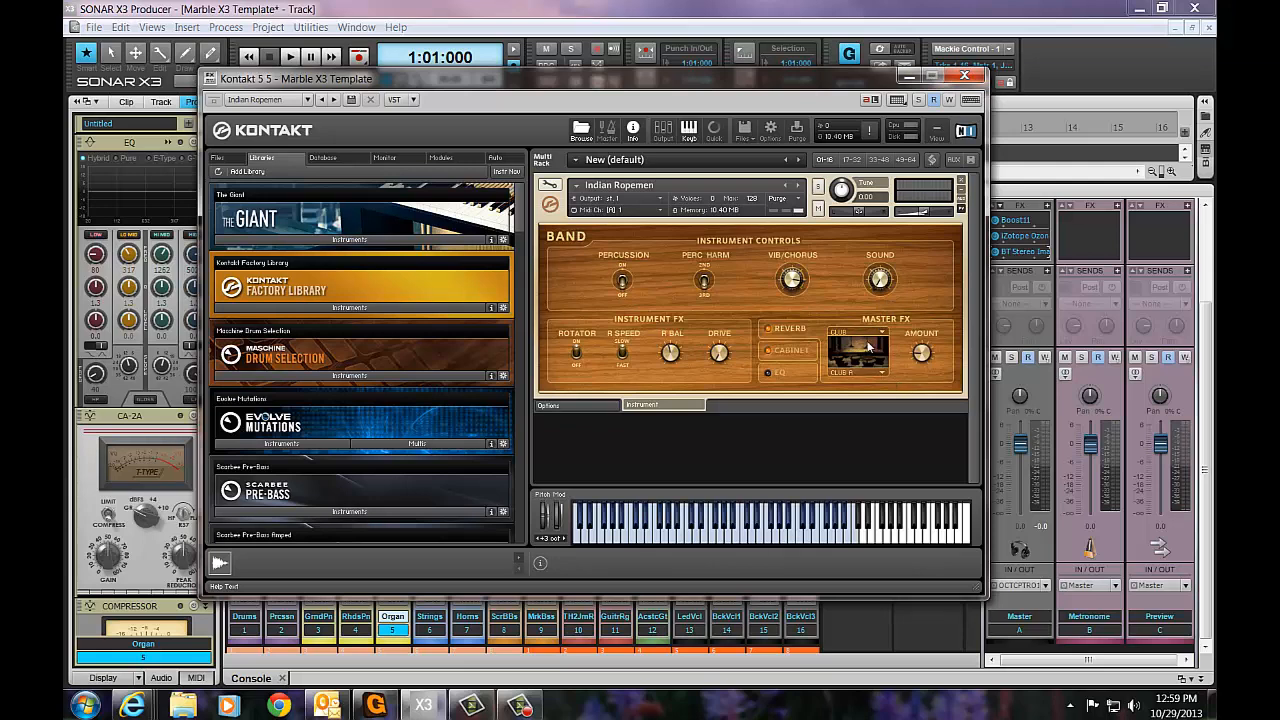
pyautogui.click(549, 185)
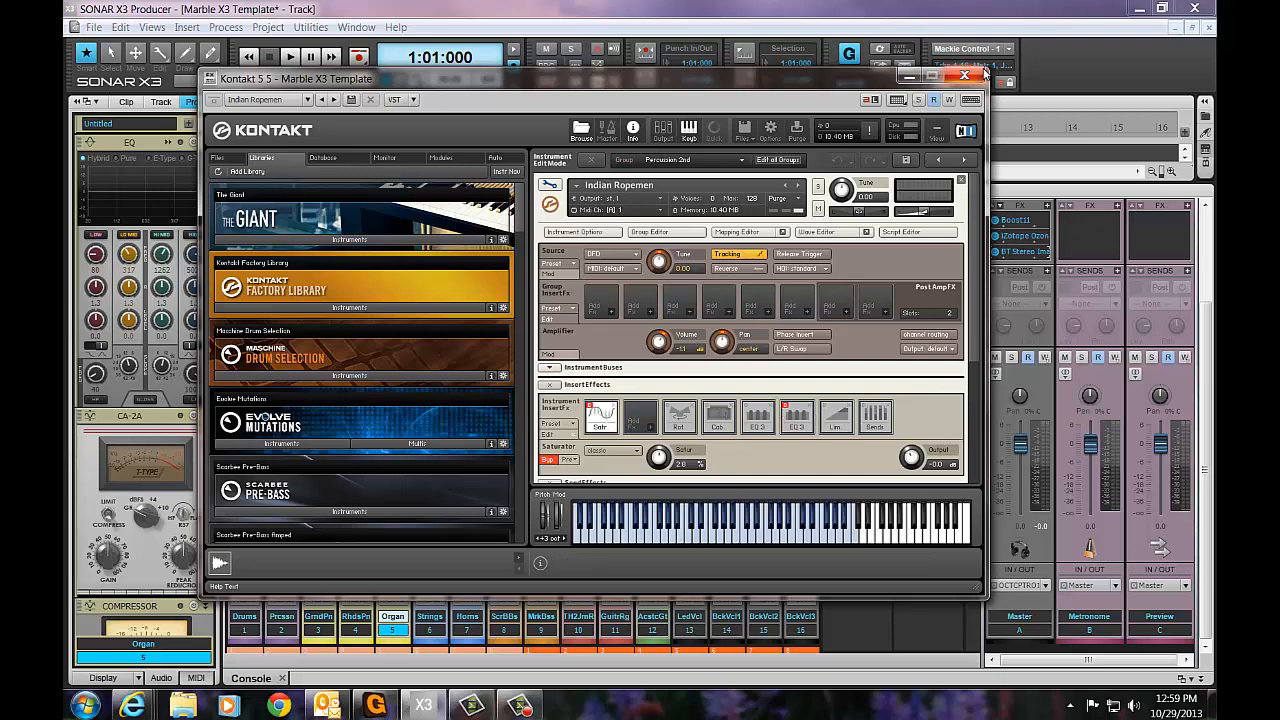
pyautogui.click(551, 185)
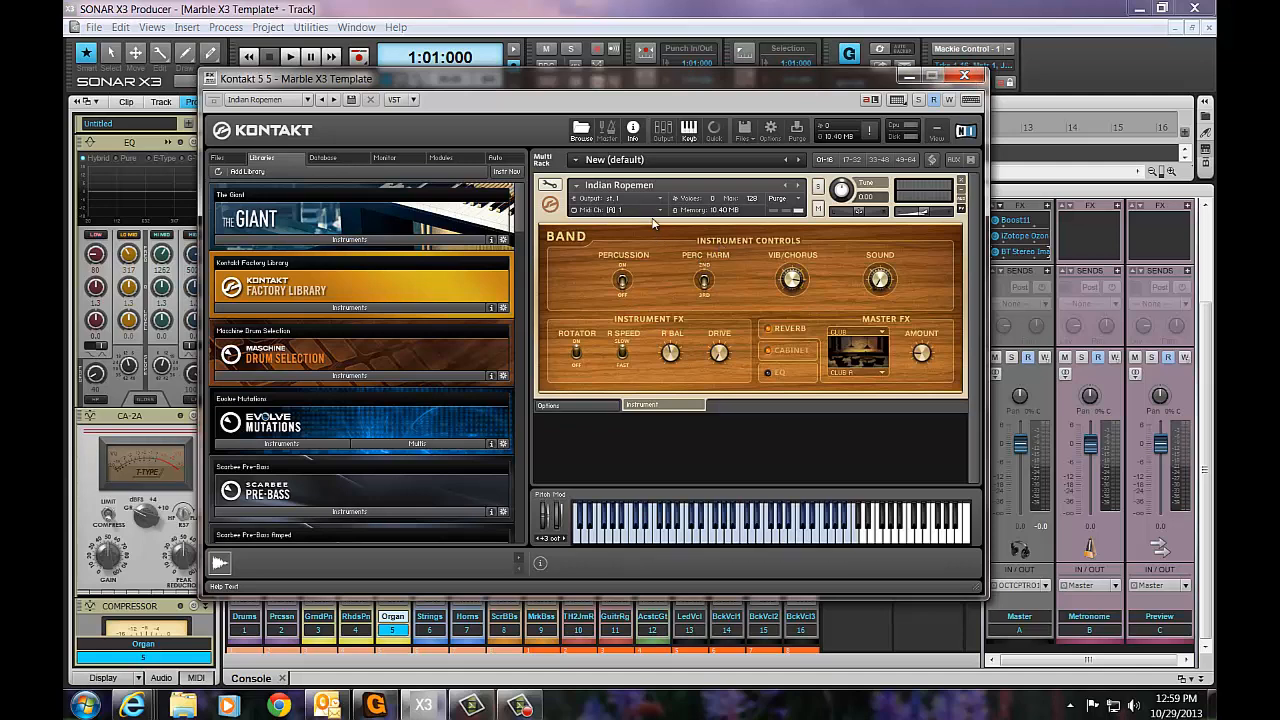
pyautogui.click(964, 76)
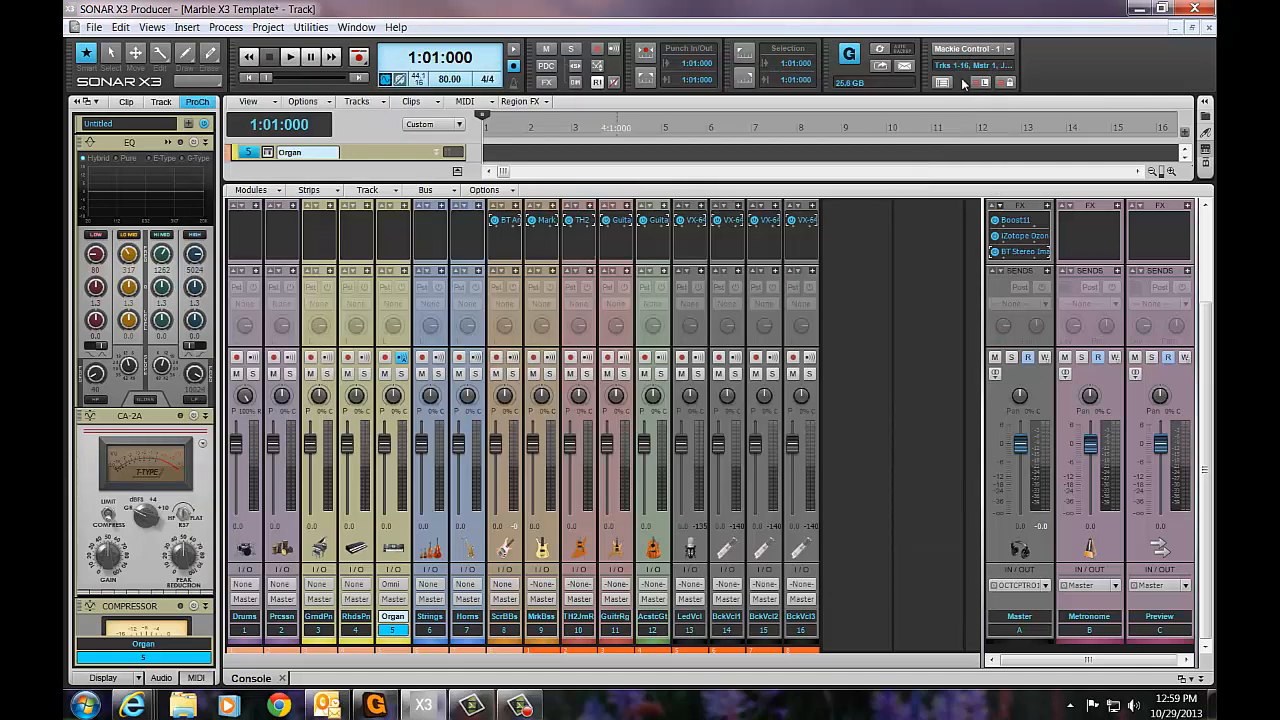
# Select the Strings track, view its Kontakt 5 String Ensemble instrument, and close the instrument.
pyautogui.click(433, 631)
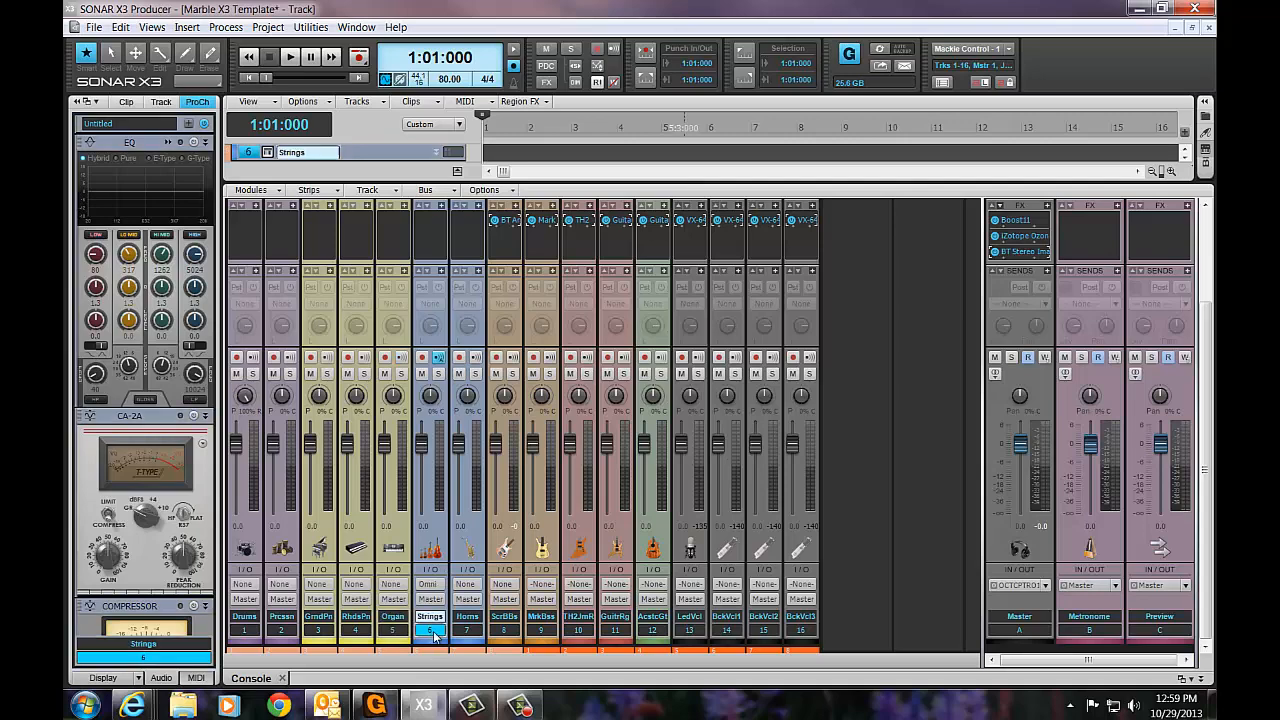
pyautogui.click(268, 152)
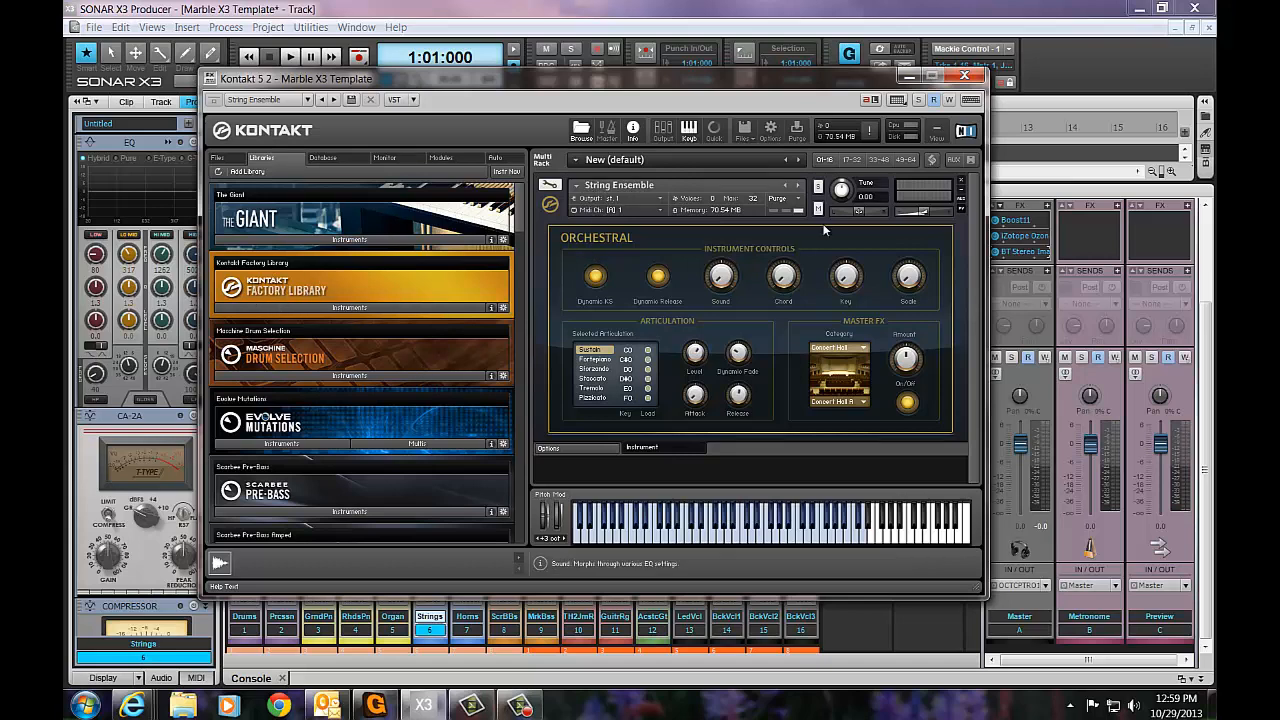
pyautogui.click(965, 76)
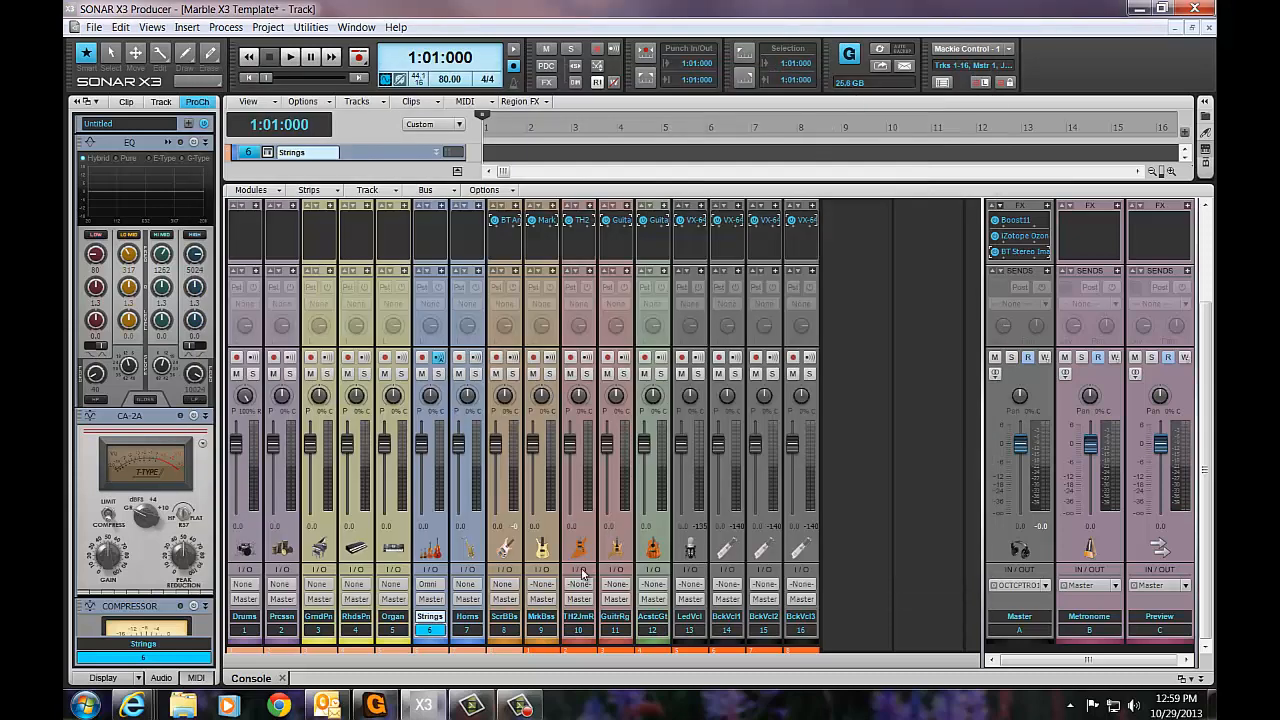
# Examine the Horns track's Session Horns instrument and the Kontakt library list, and close the instrument.
pyautogui.click(477, 633)
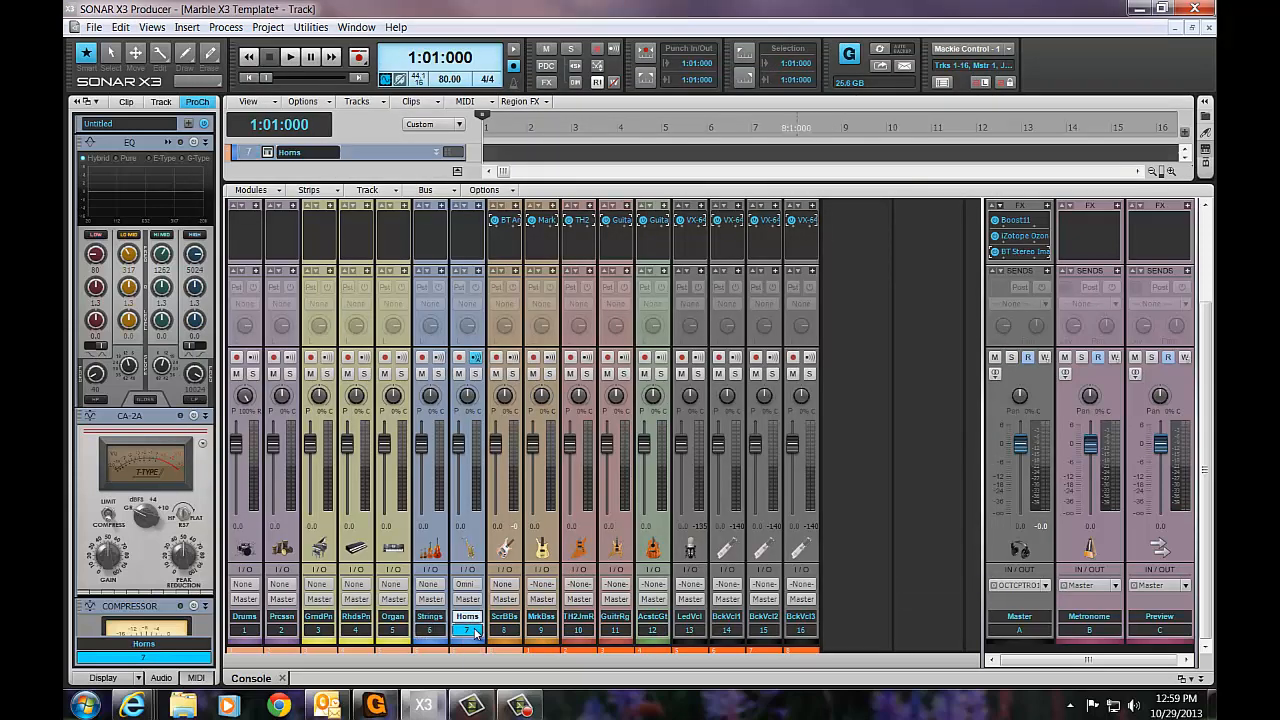
pyautogui.click(267, 153)
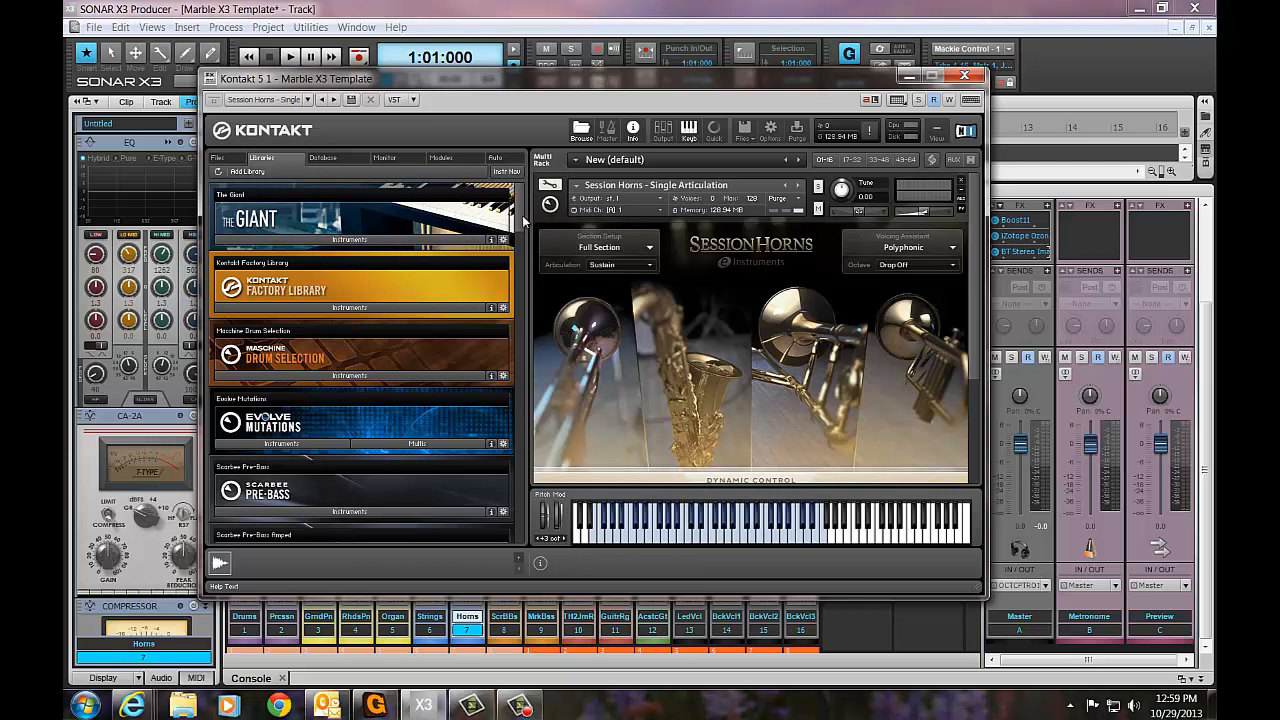
pyautogui.moveTo(513, 222); pyautogui.dragTo(570, 516)
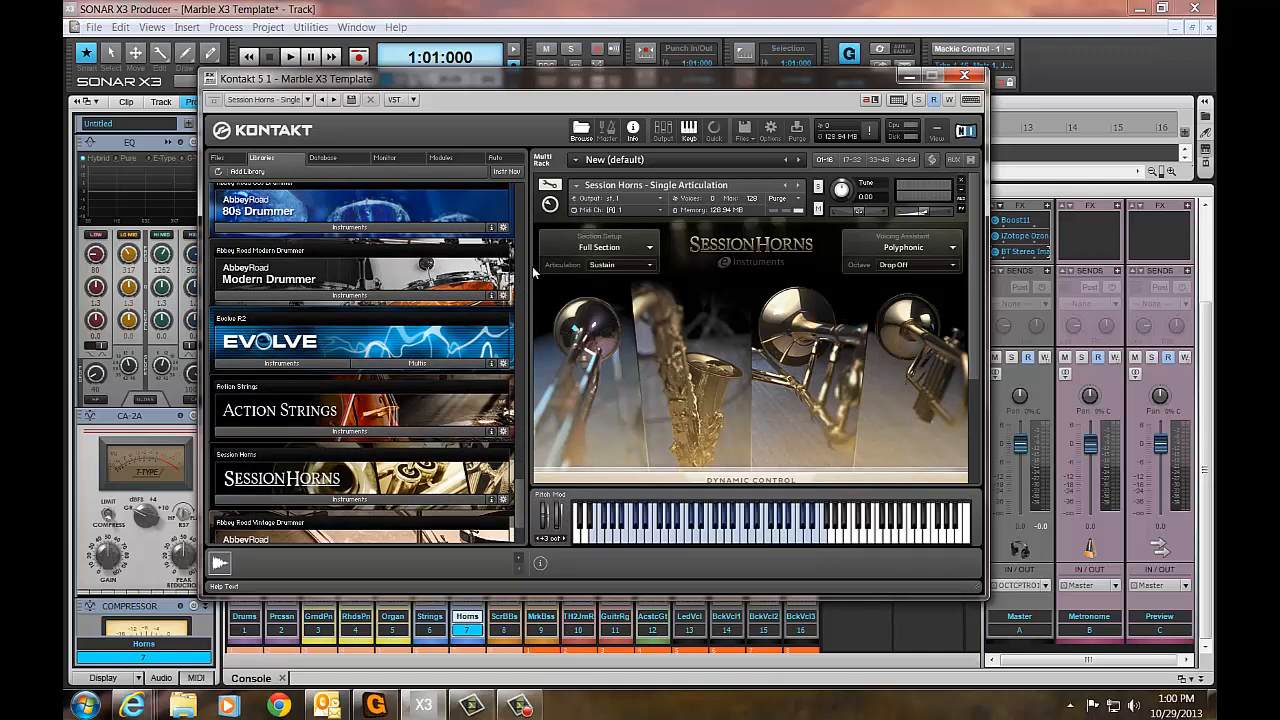
pyautogui.click(965, 75)
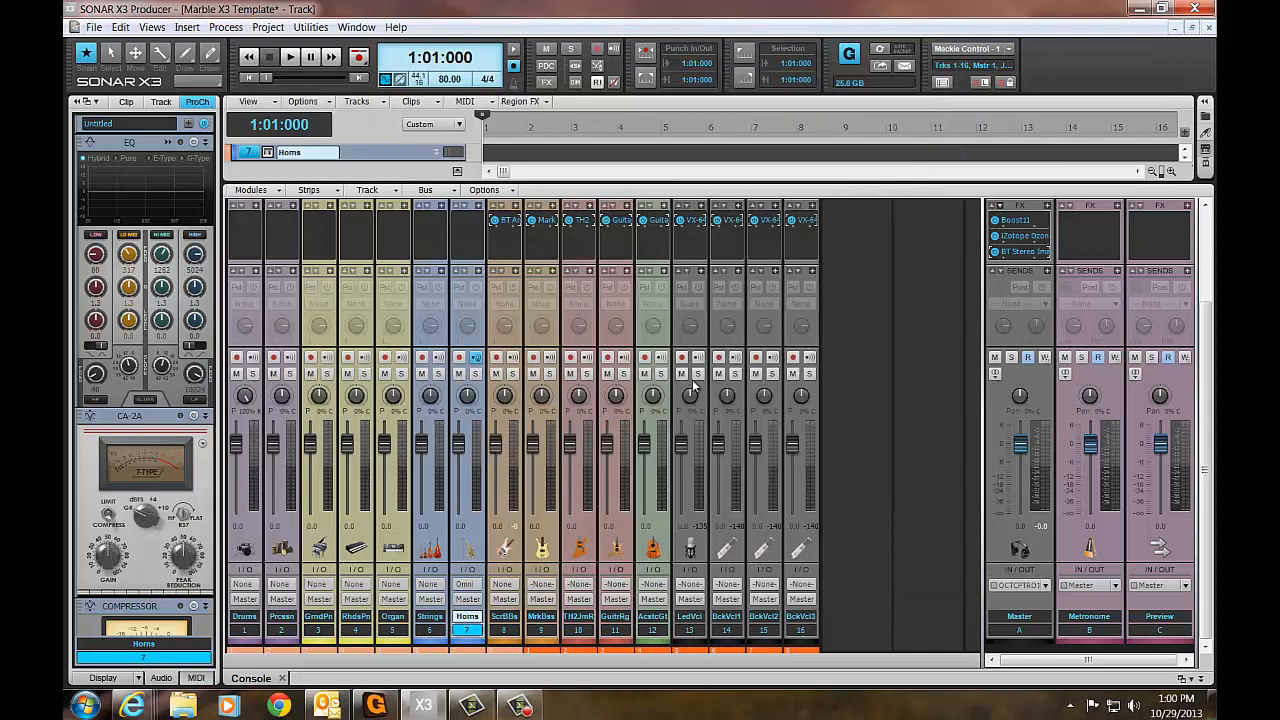
# Select the Scar Bee Bass track, view its Scarbee Jay-Bass instrument in Kontakt 5, and close the instrument.
pyautogui.click(514, 637)
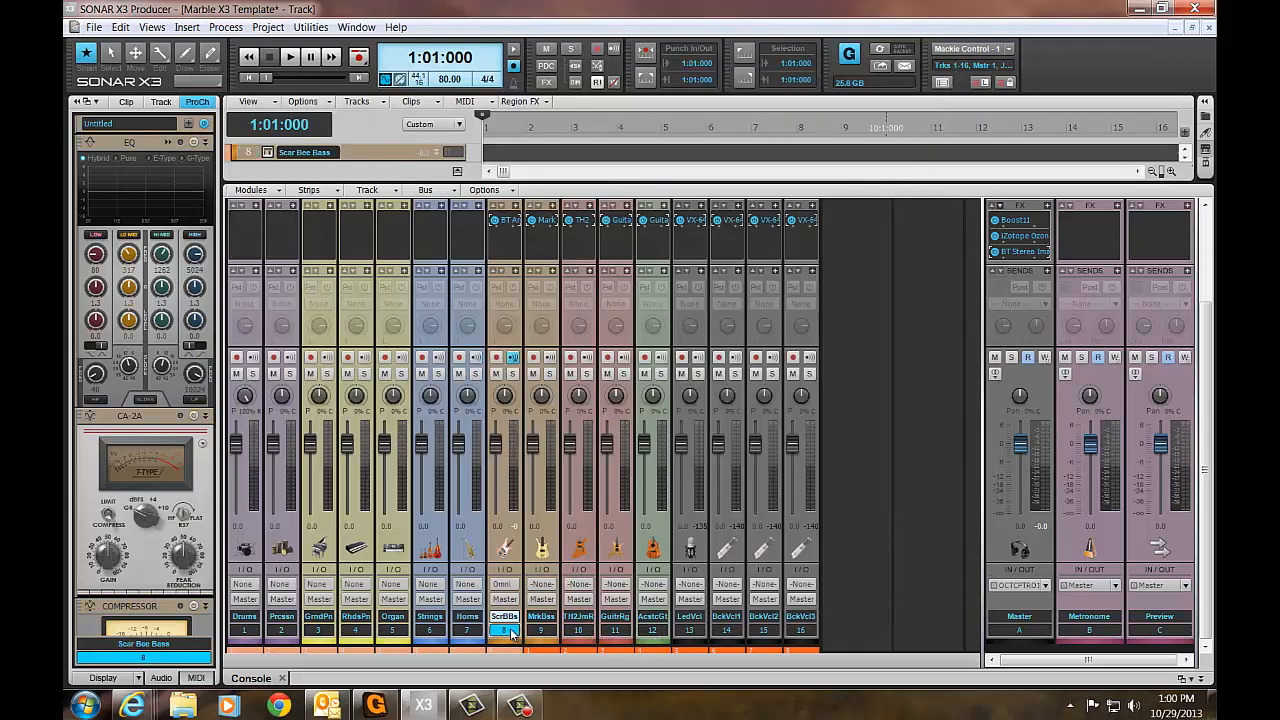
pyautogui.click(524, 634)
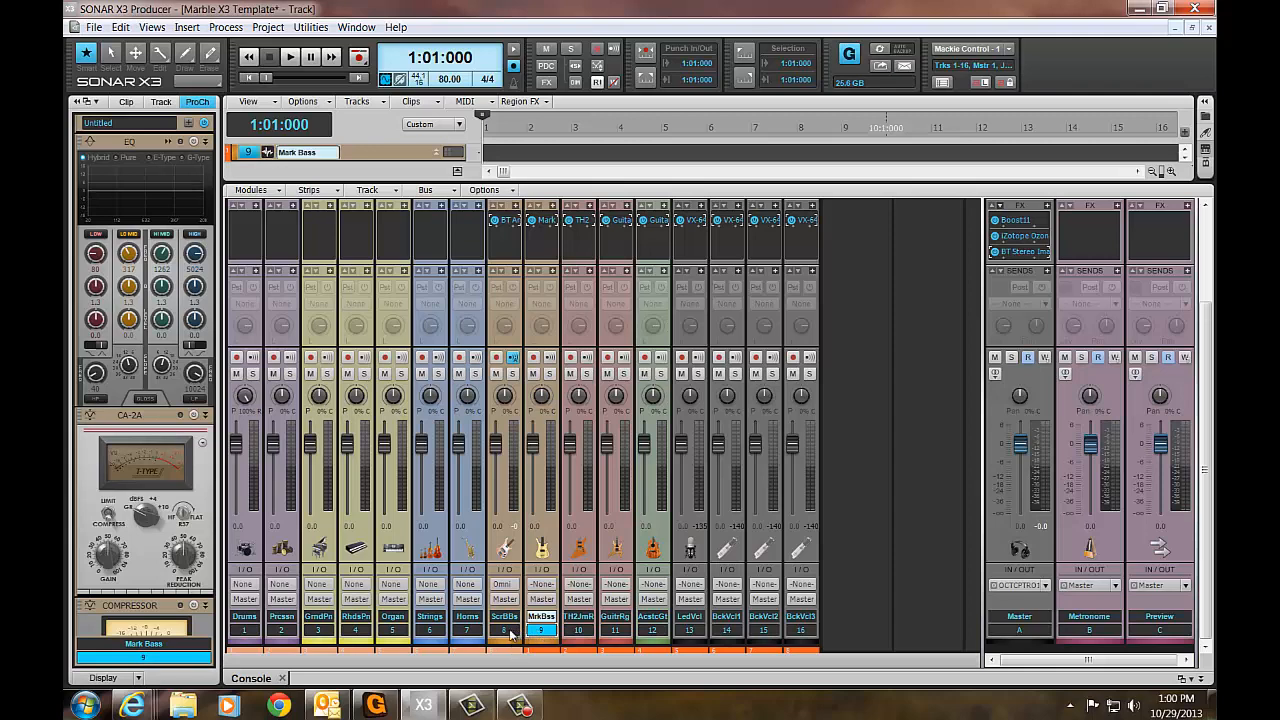
pyautogui.click(512, 635)
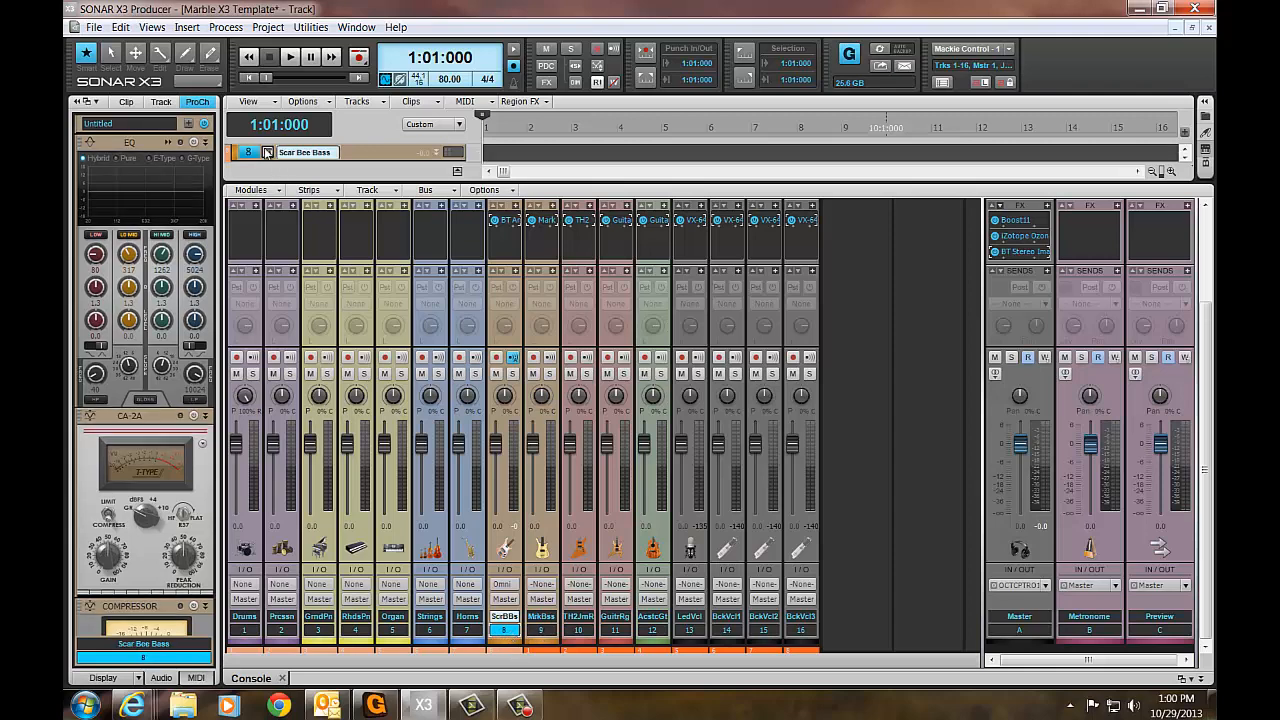
pyautogui.click(267, 152)
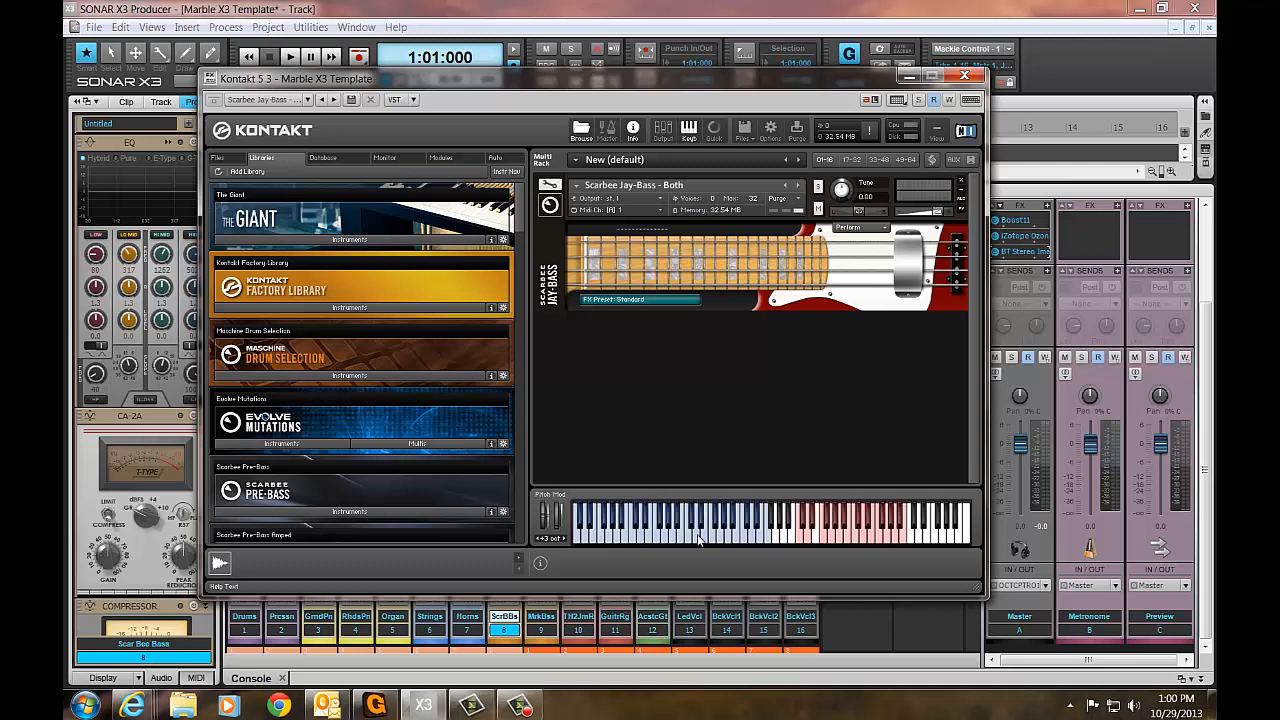
pyautogui.click(965, 77)
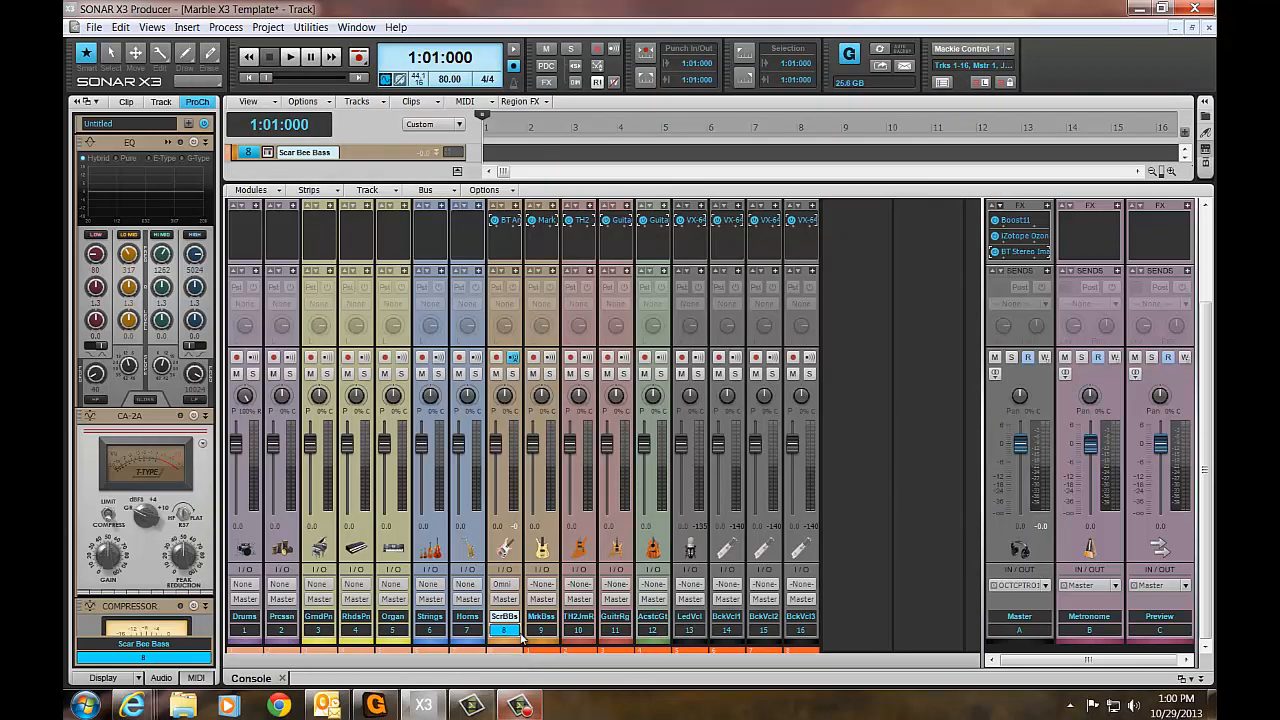
# Select the Mark Bass track, view its Mark Studio 2 amp effect, and close the effect.
pyautogui.click(547, 630)
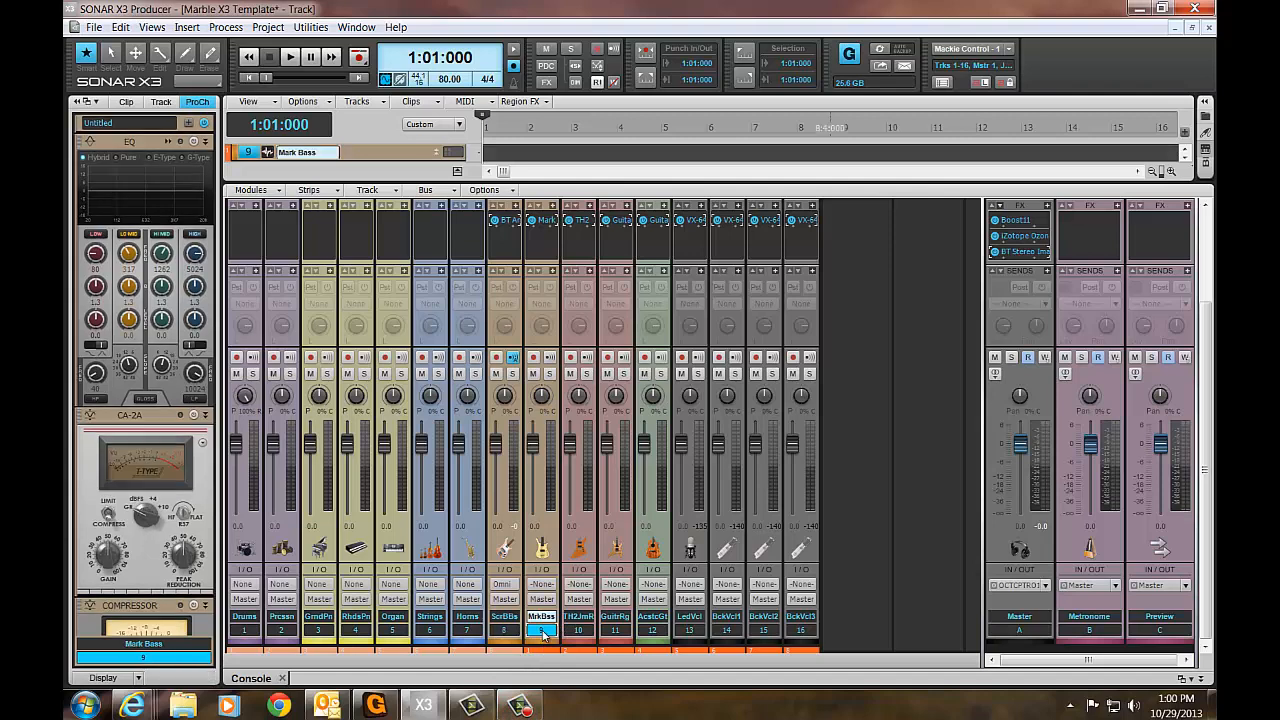
pyautogui.doubleClick(548, 228)
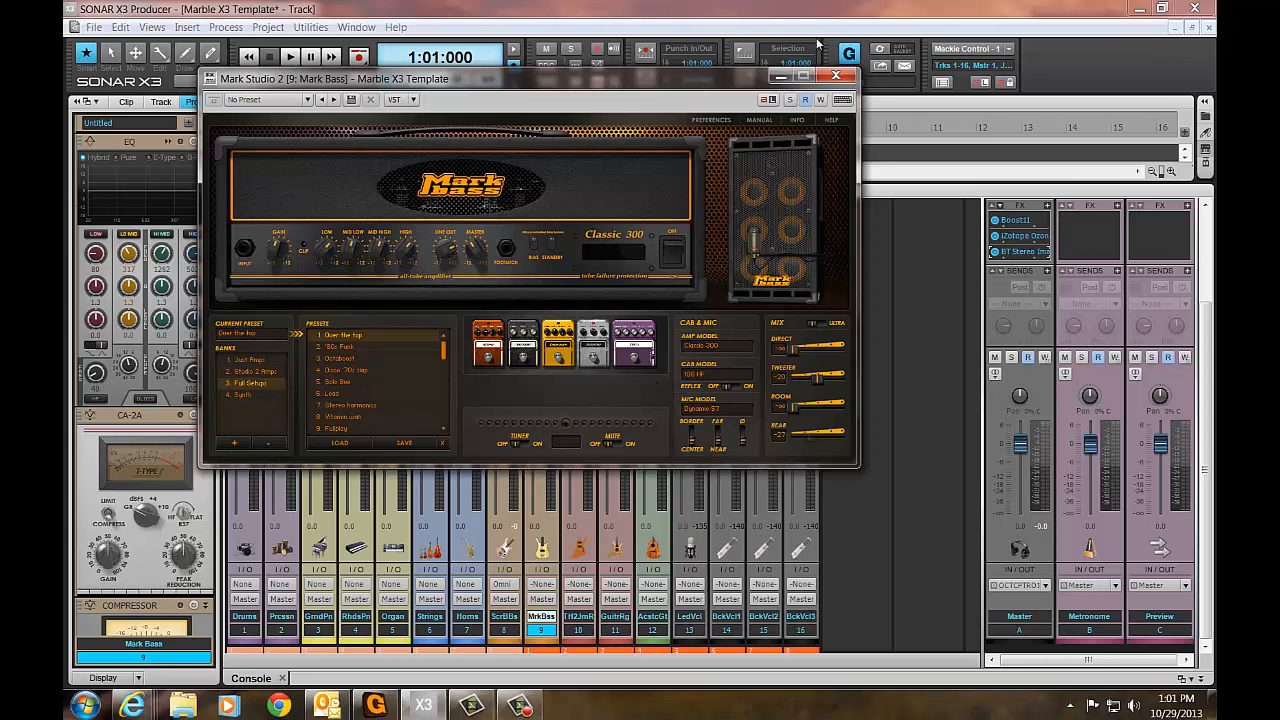
pyautogui.click(836, 76)
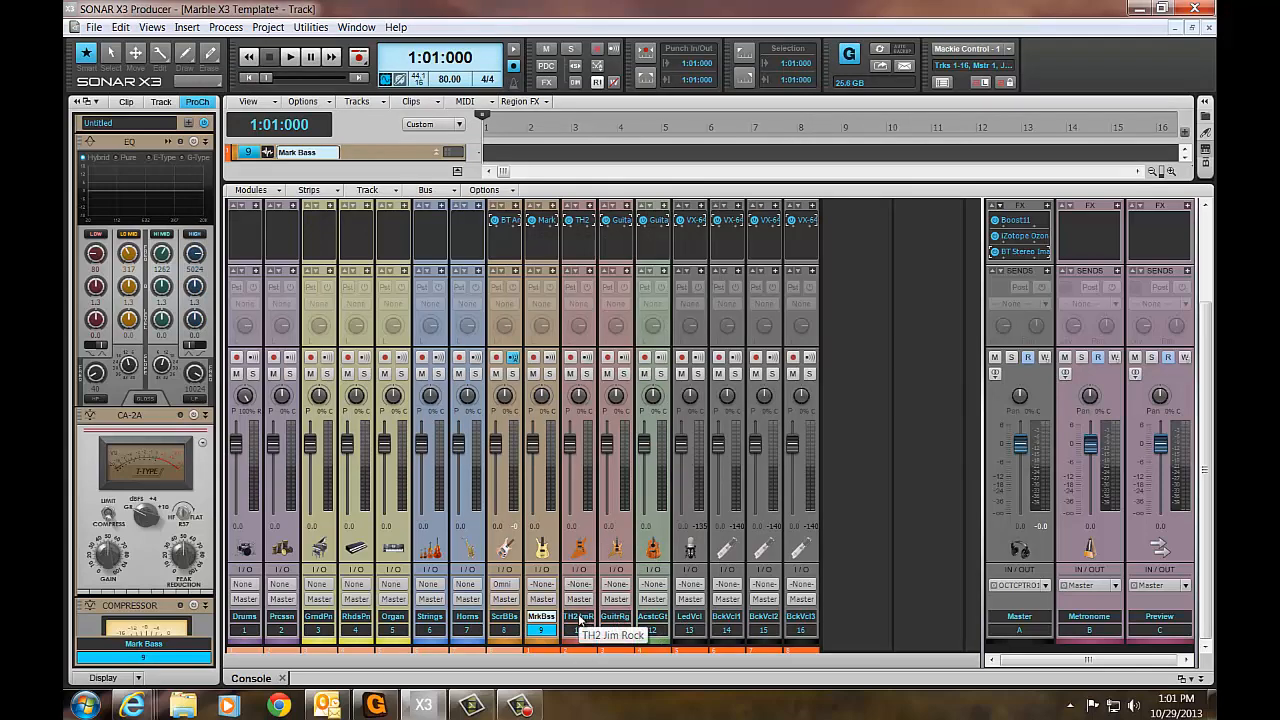
# Open the TH2 effect on the TH2 Jim Rock track and examine its signal chain up to the Gate Expander pedal.
pyautogui.doubleClick(583, 221)
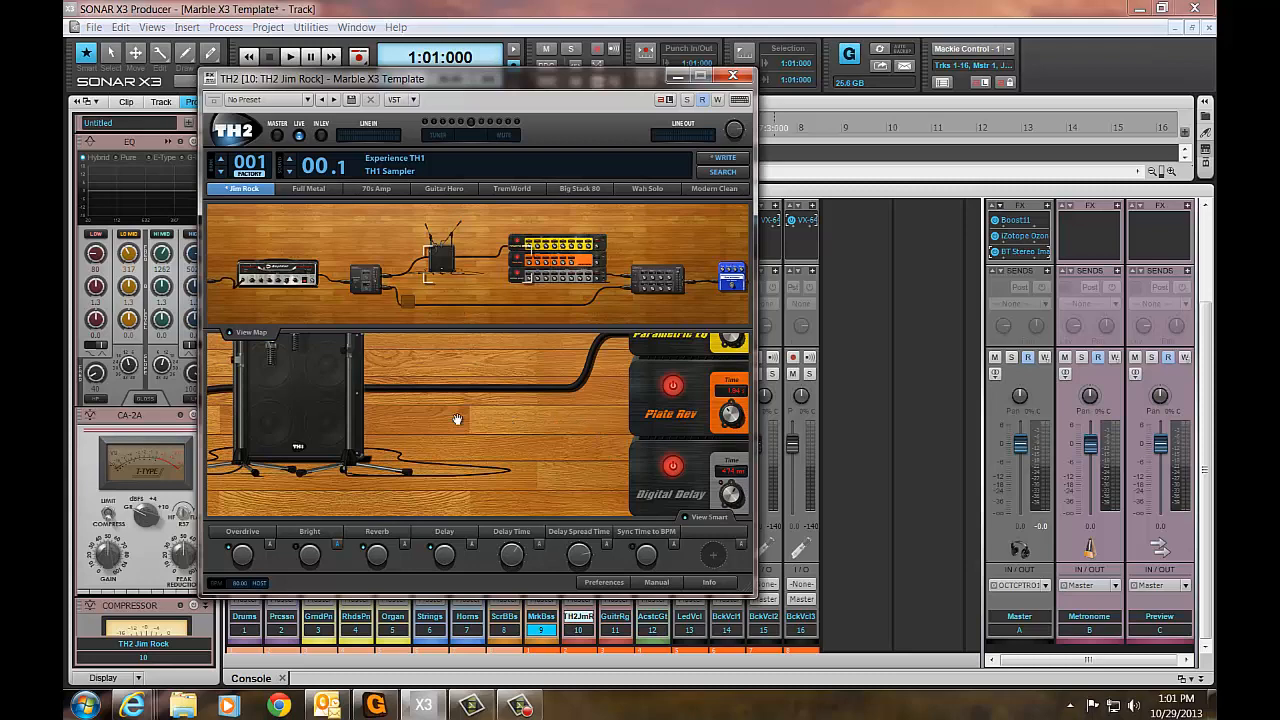
pyautogui.click(526, 280)
pyautogui.moveTo(695, 381); pyautogui.dragTo(80, 368)
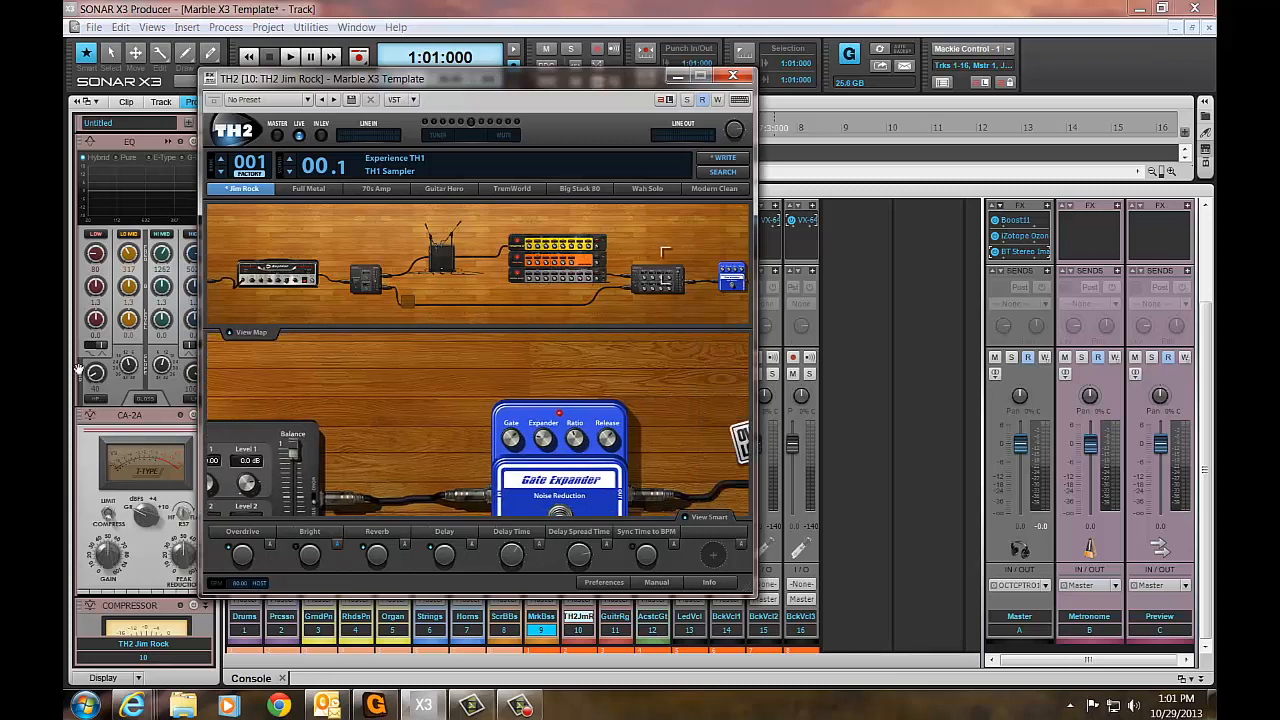
pyautogui.moveTo(408, 403); pyautogui.dragTo(414, 343)
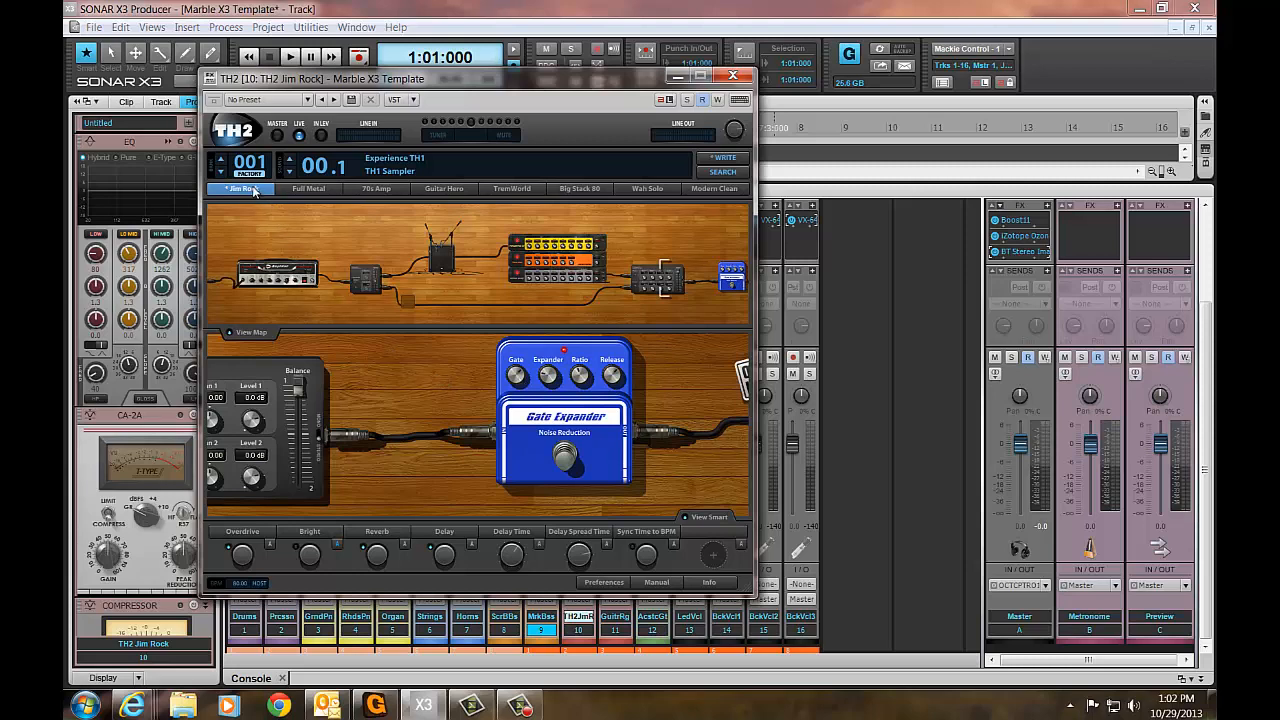
# Load the sound with the Jim Rock variation from TH2's user presets, bank 003 sound 04, and close TH2.
pyautogui.click(723, 172)
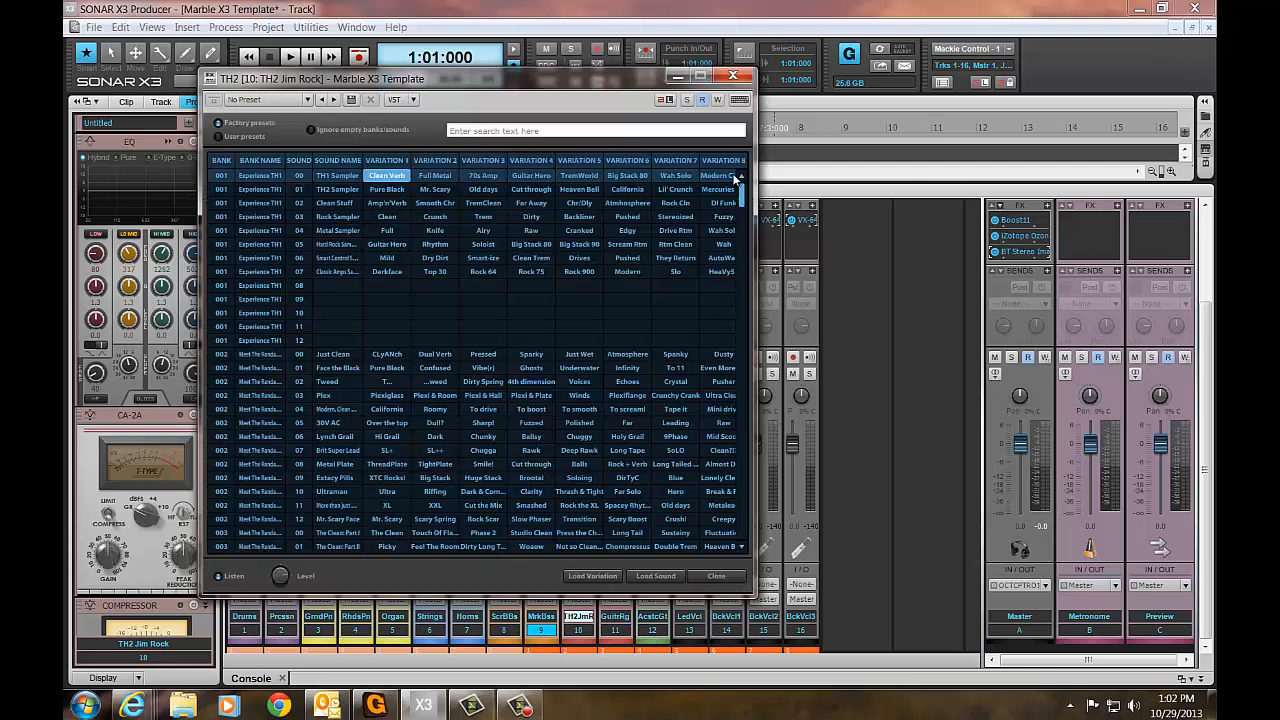
pyautogui.click(248, 138)
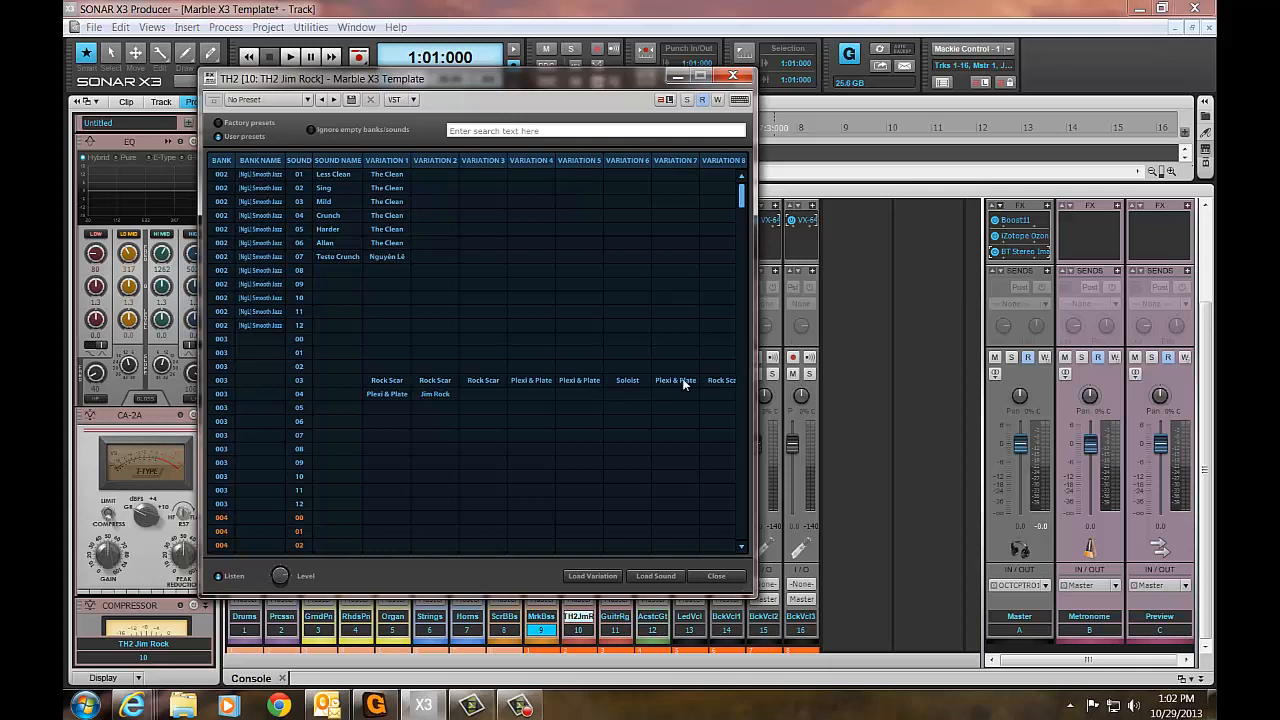
pyautogui.click(435, 395)
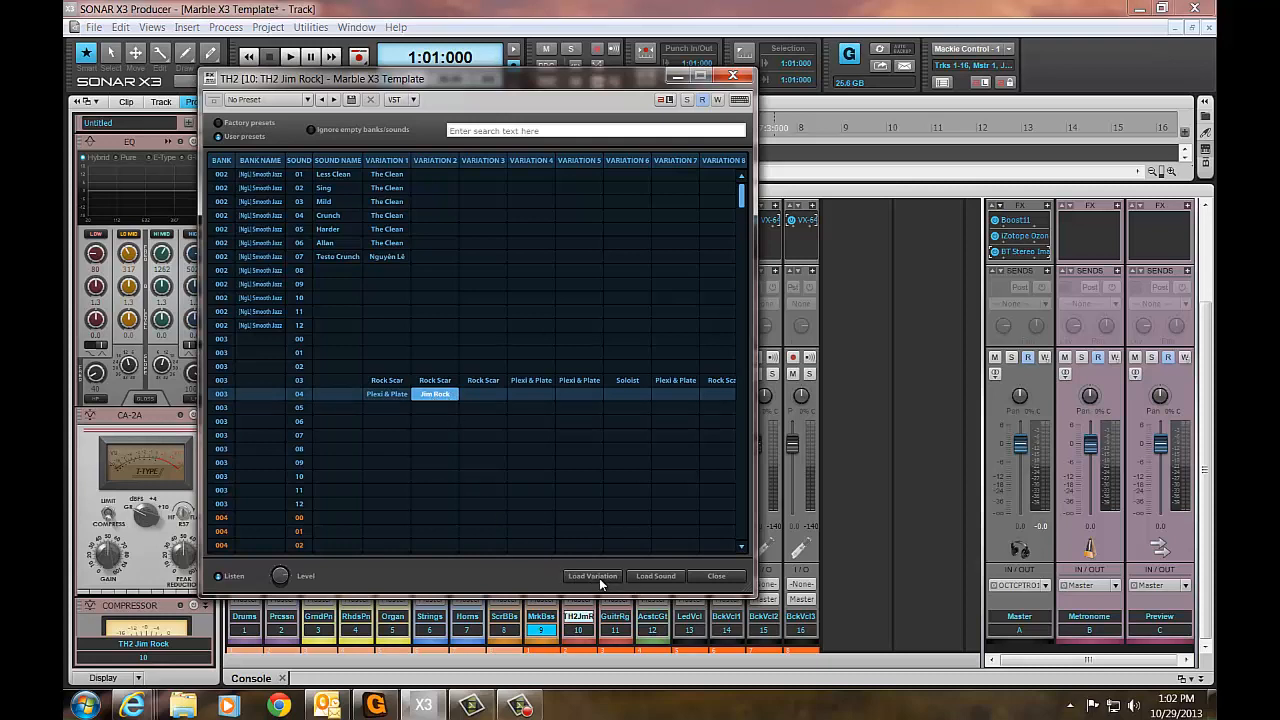
pyautogui.click(652, 576)
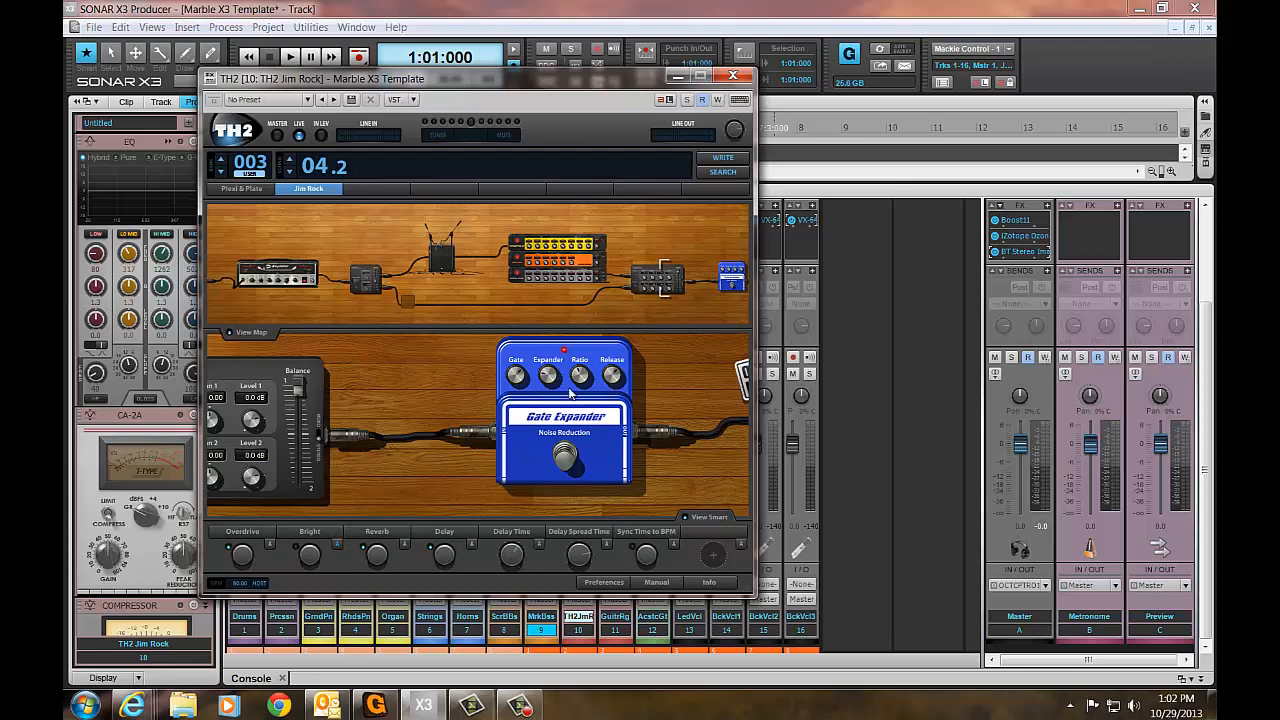
pyautogui.click(733, 77)
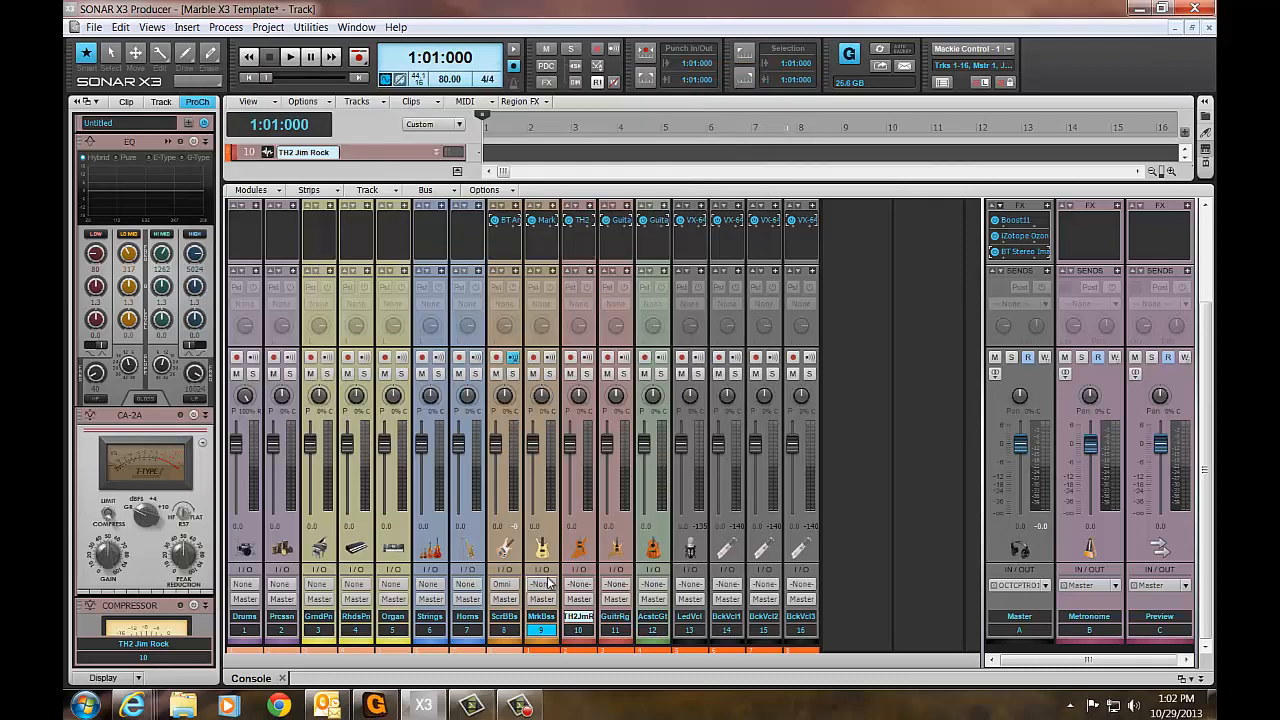
# Open Guitar Rig 5 on the Guitar Rig track and load the Air Ensemble preset followed by Arpeggio Delays.
pyautogui.click(617, 630)
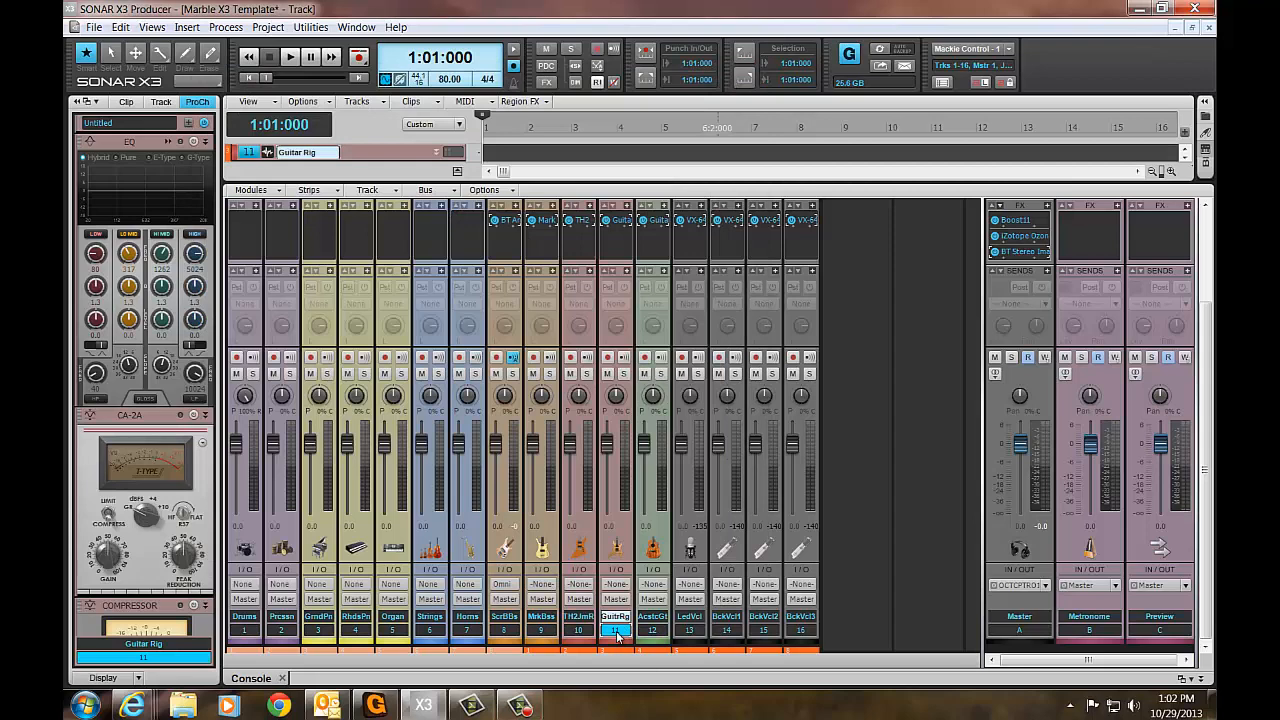
pyautogui.doubleClick(620, 228)
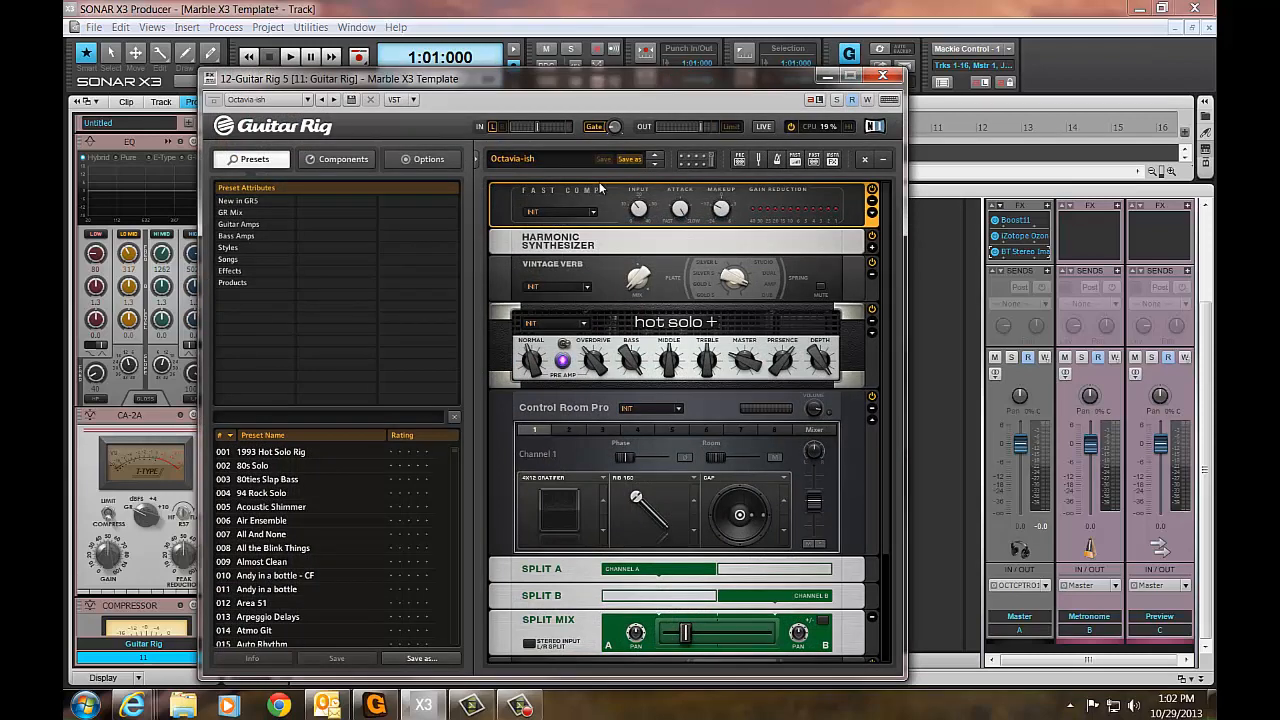
pyautogui.click(273, 521)
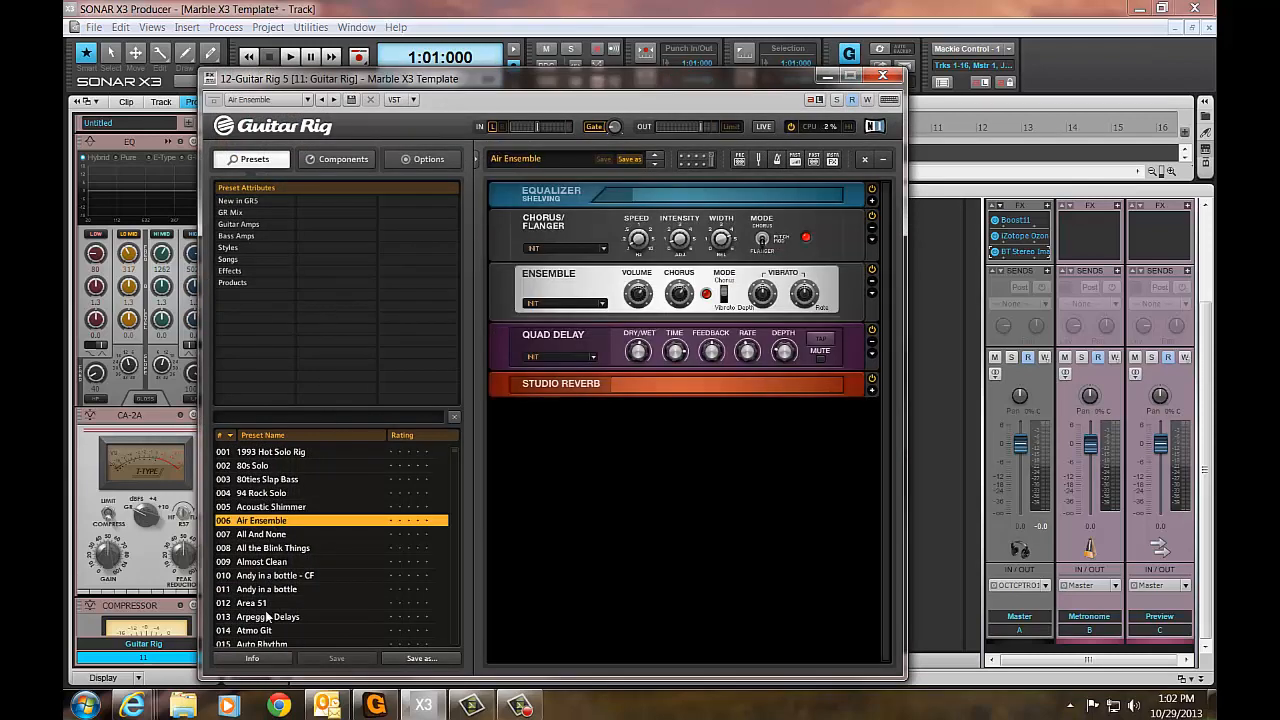
pyautogui.click(269, 624)
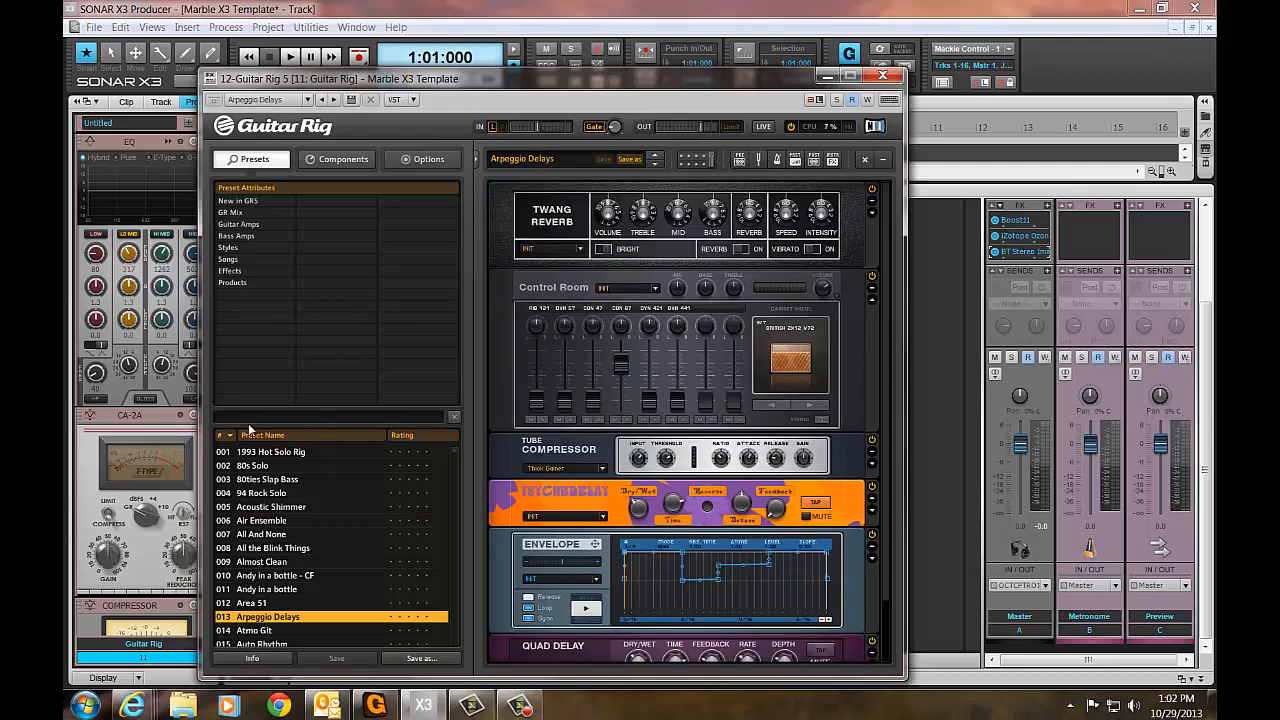
# Filter the presets to New in GR5 and try 94 Rock Solo and Breath You Hold, finishing with X-Ray Heavy.
pyautogui.click(249, 203)
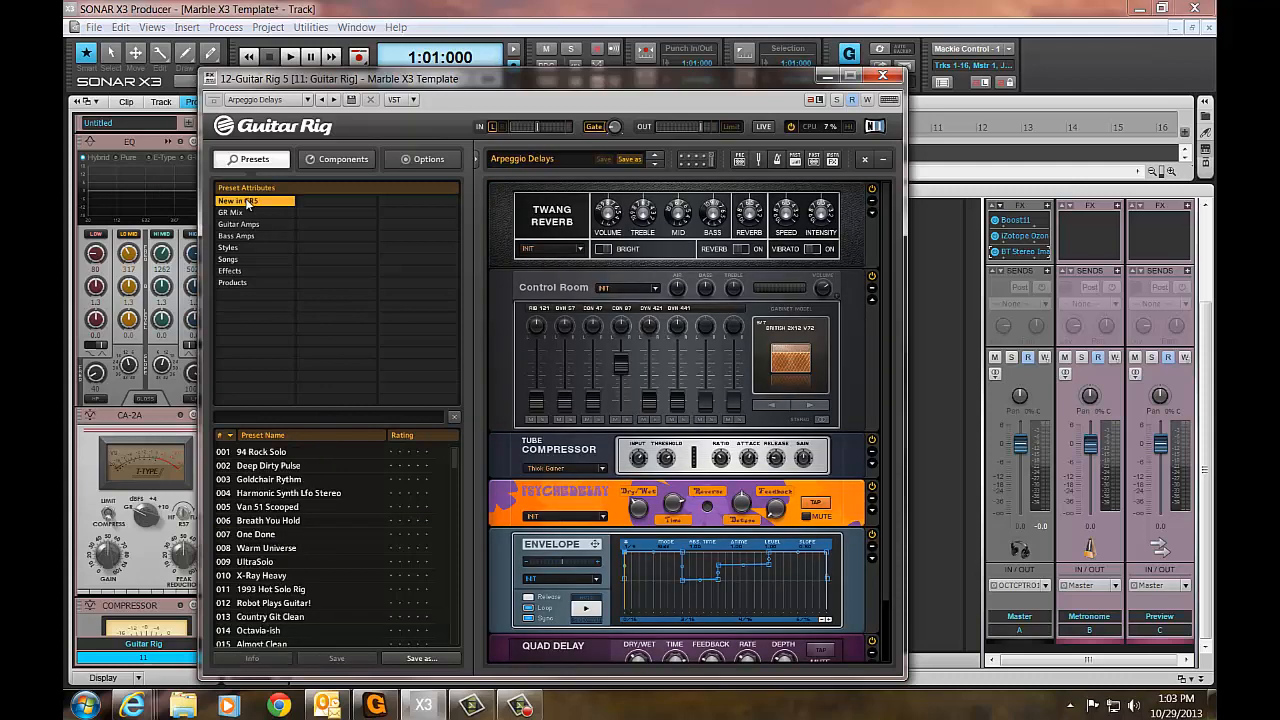
pyautogui.click(271, 455)
pyautogui.click(268, 520)
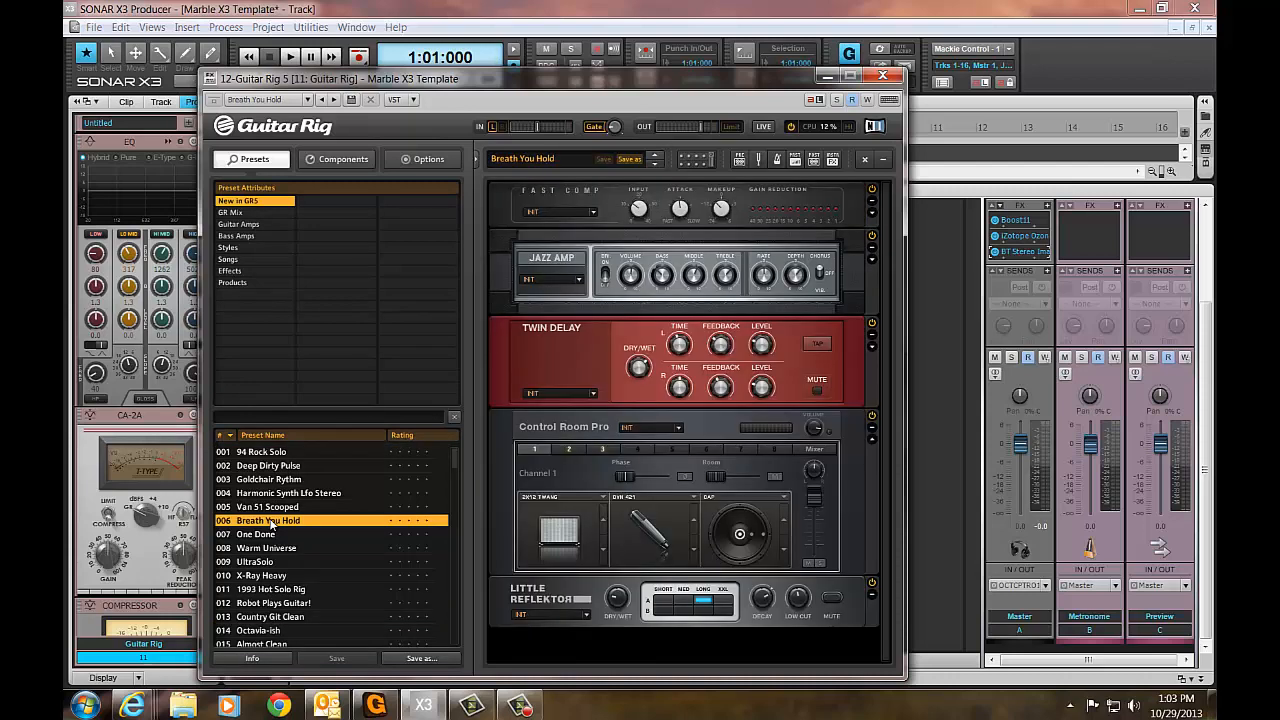
pyautogui.click(256, 579)
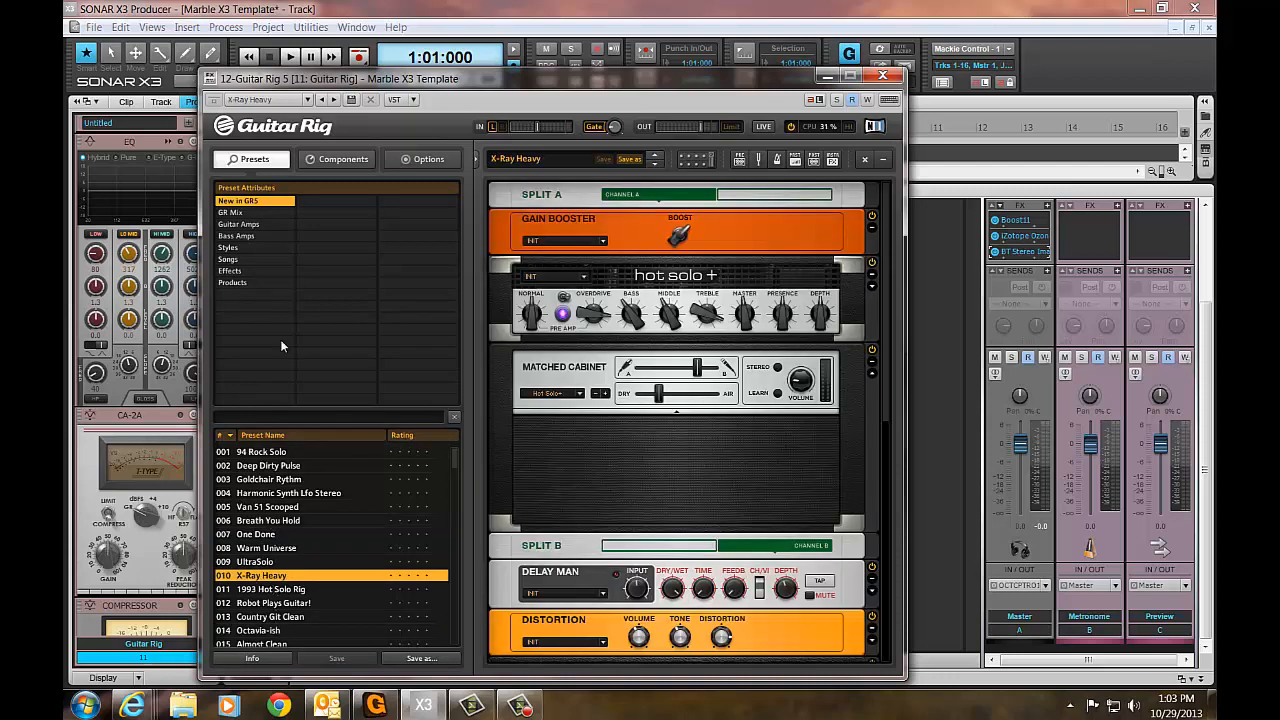
# Browse Guitar Rig's preset categories GR Mix, Guitar Amps, Styles, Songs, Effects and Products, and close the plug-in.
pyautogui.click(239, 214)
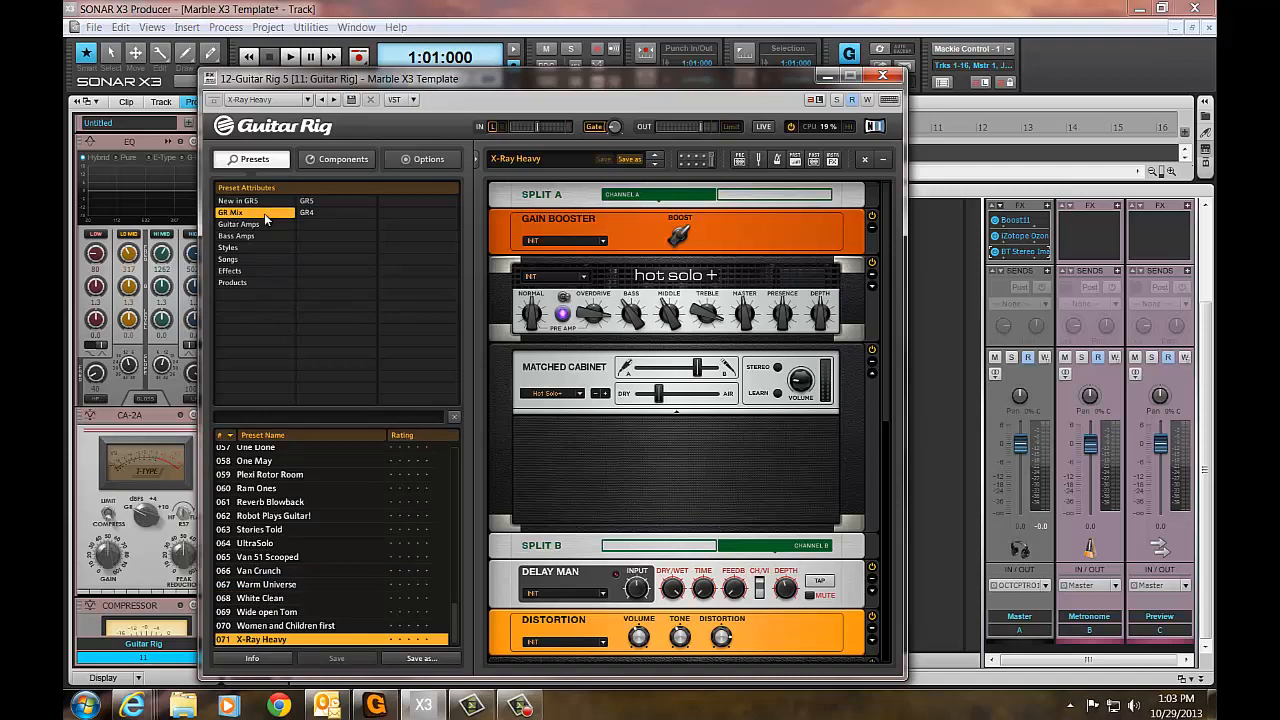
pyautogui.click(249, 224)
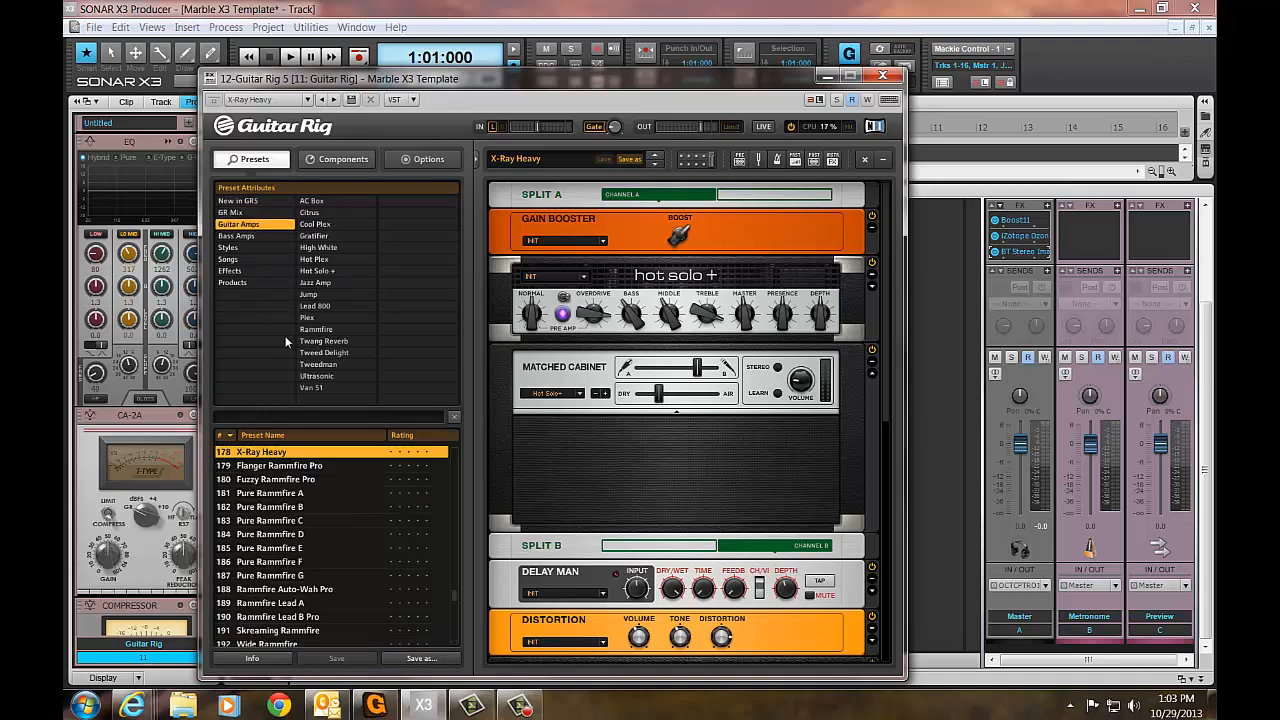
pyautogui.click(234, 249)
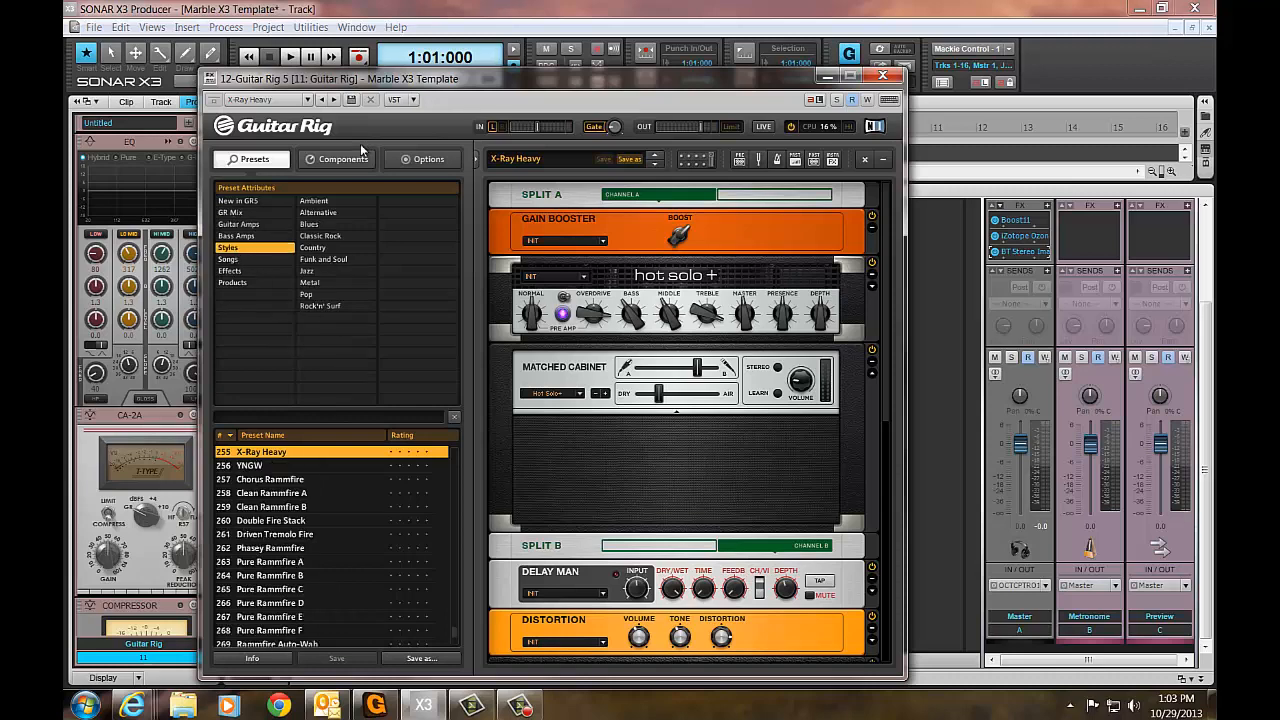
pyautogui.click(237, 260)
pyautogui.click(239, 271)
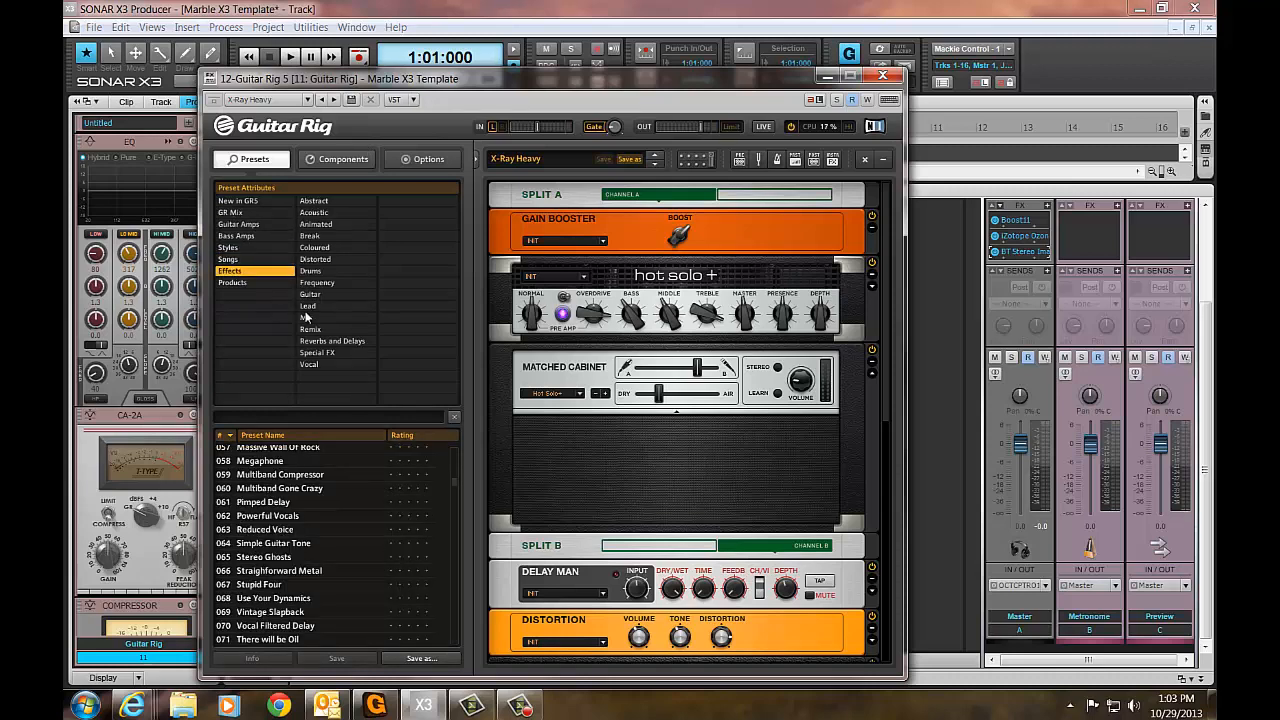
pyautogui.click(236, 284)
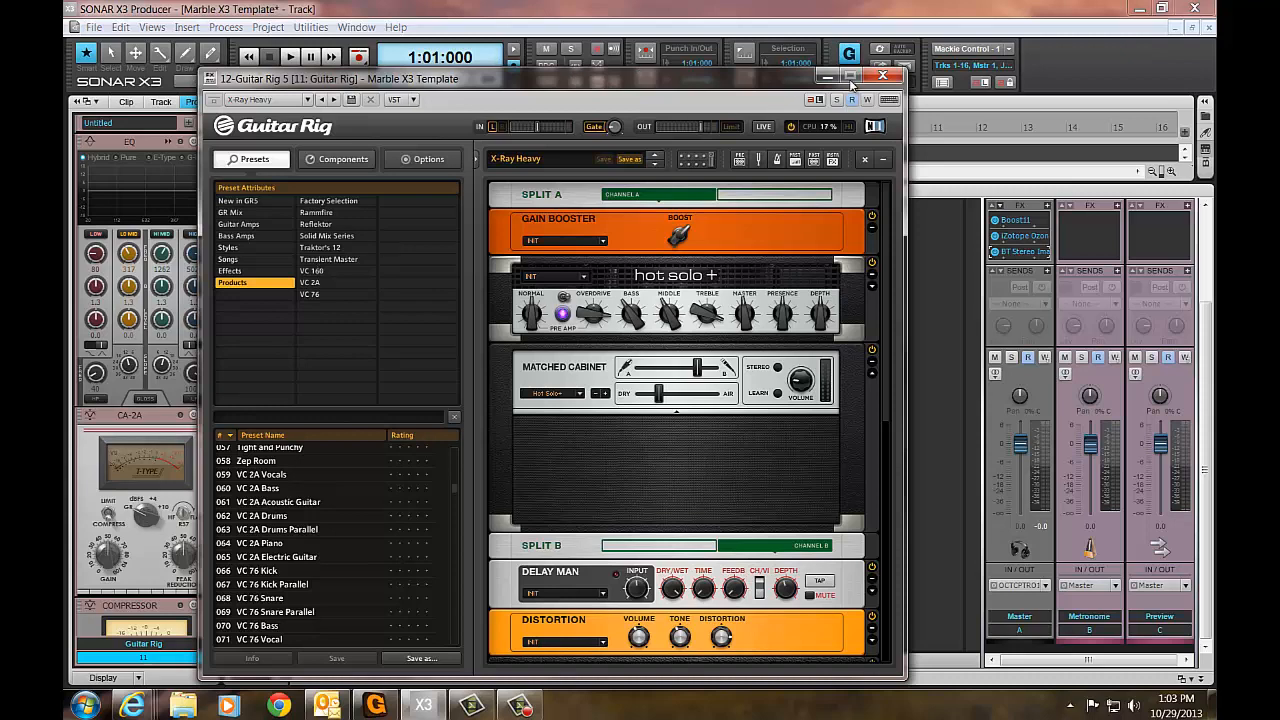
pyautogui.click(881, 76)
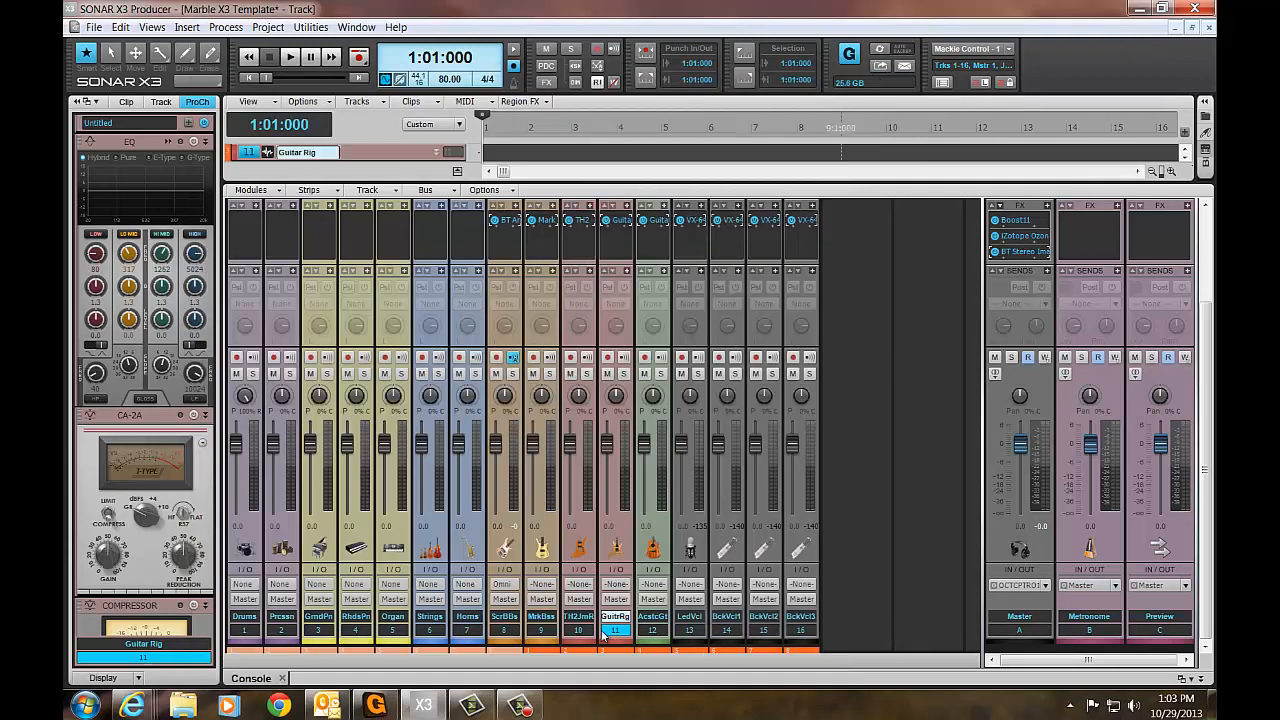
# Select the TH2 Jim Rock, Guitar Rig and Acoustic Guitar tracks in turn, finishing on Acoustic Guitar.
pyautogui.click(587, 634)
pyautogui.click(611, 631)
pyautogui.click(654, 630)
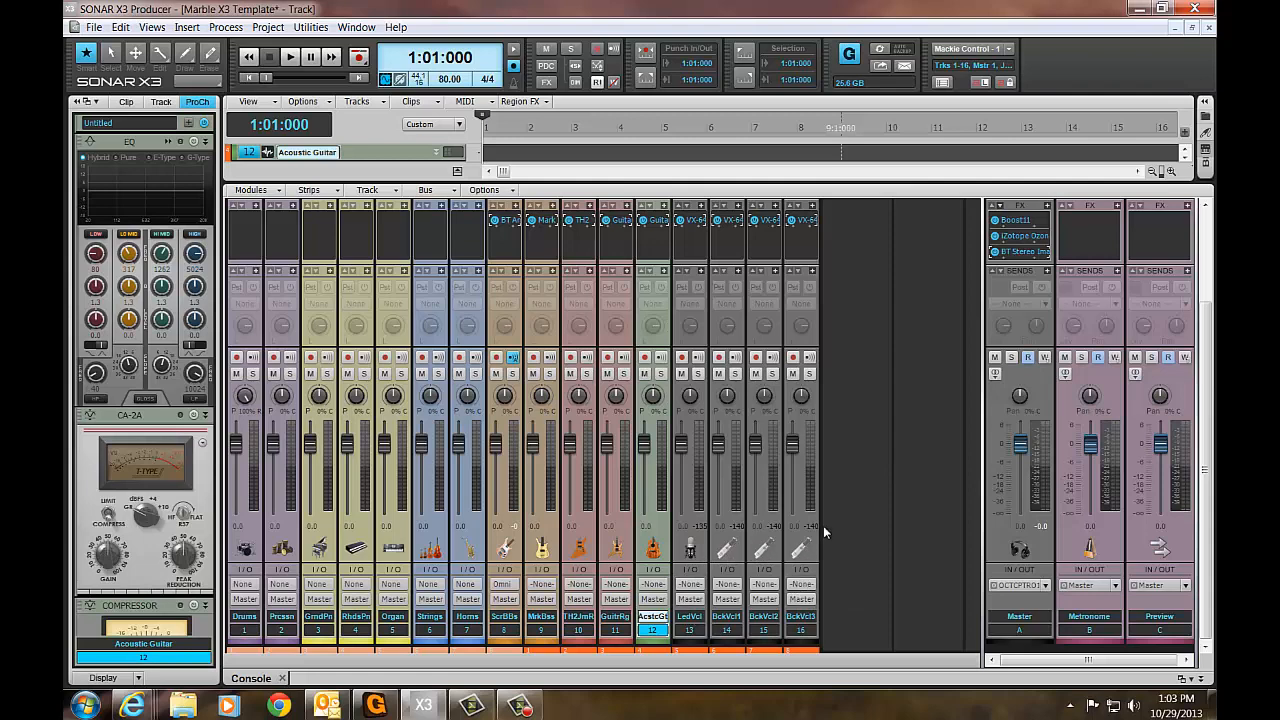
# Open the VX-64 Vocal Strip on the Lead Vocal track, toggle its Tube Equalizer and Deesser modules, and close it.
pyautogui.doubleClick(694, 228)
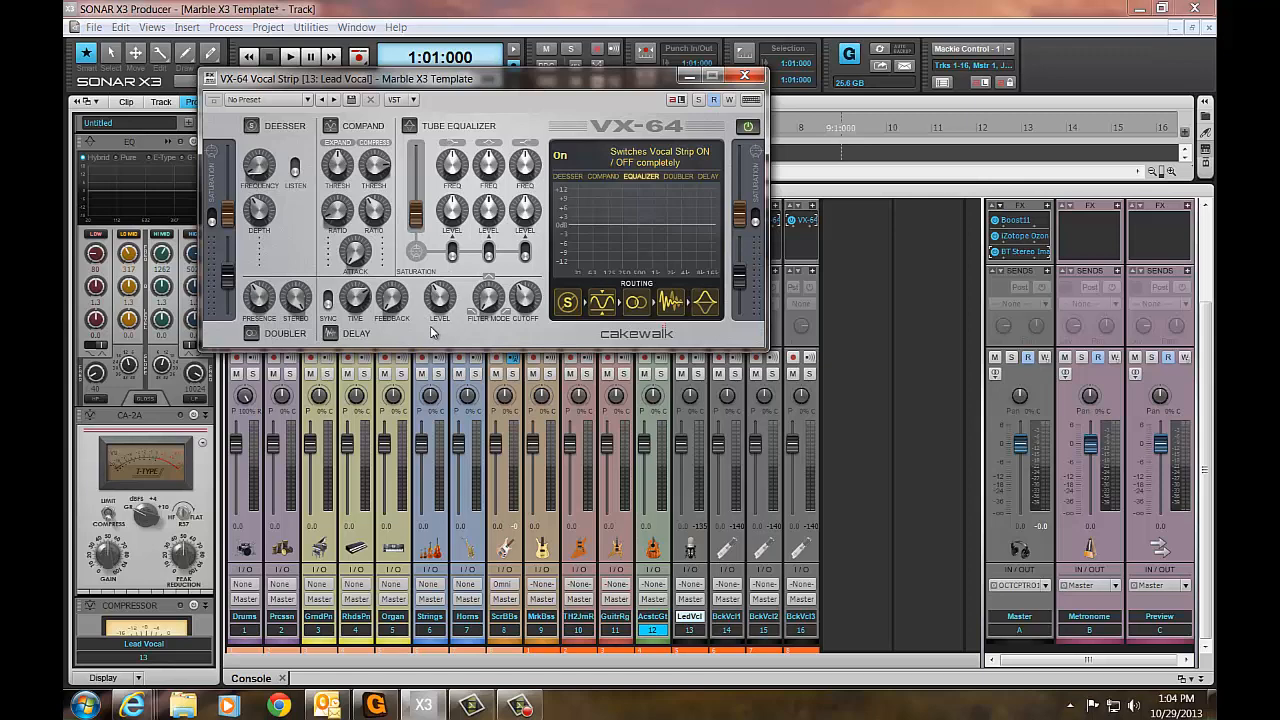
pyautogui.click(408, 126)
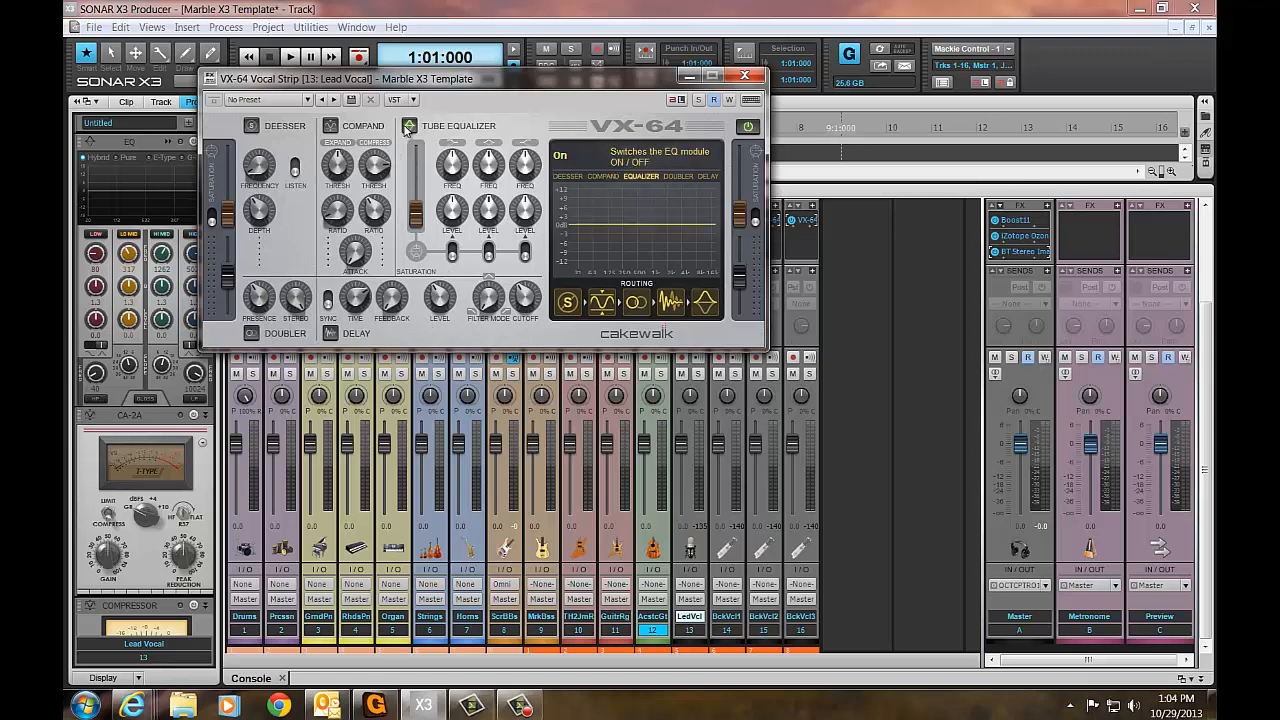
pyautogui.click(251, 126)
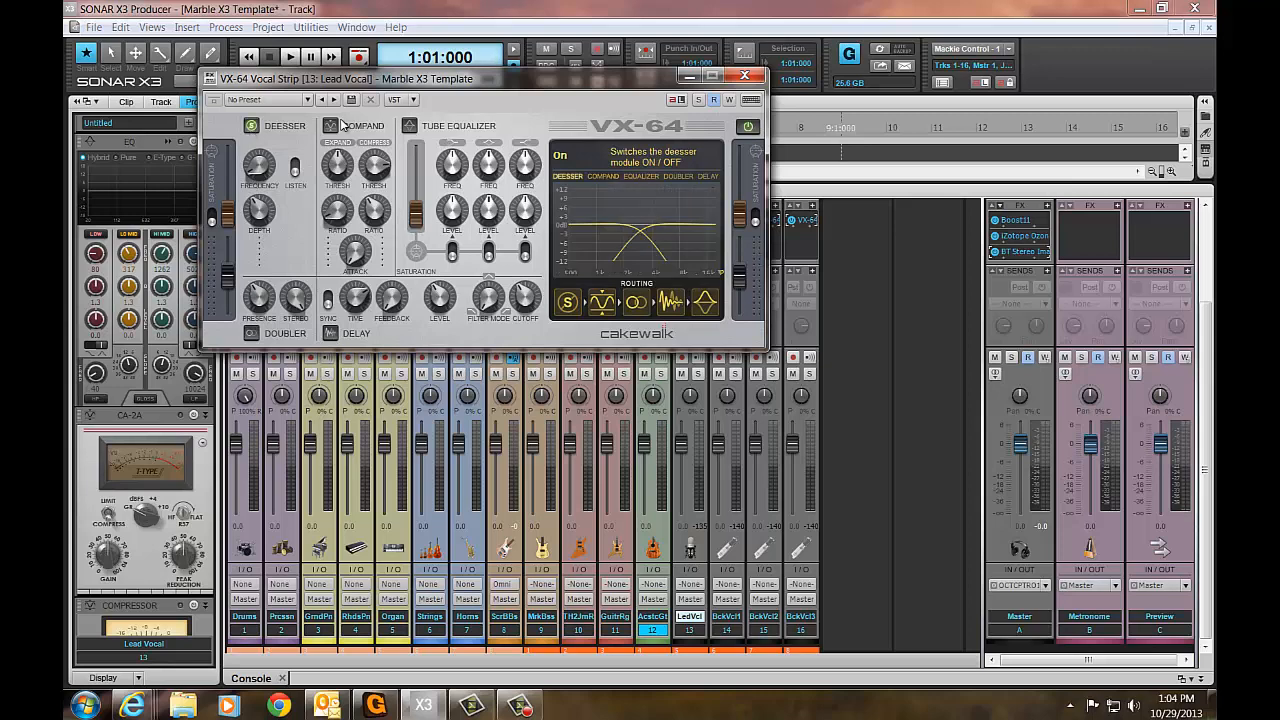
pyautogui.click(251, 126)
pyautogui.click(751, 78)
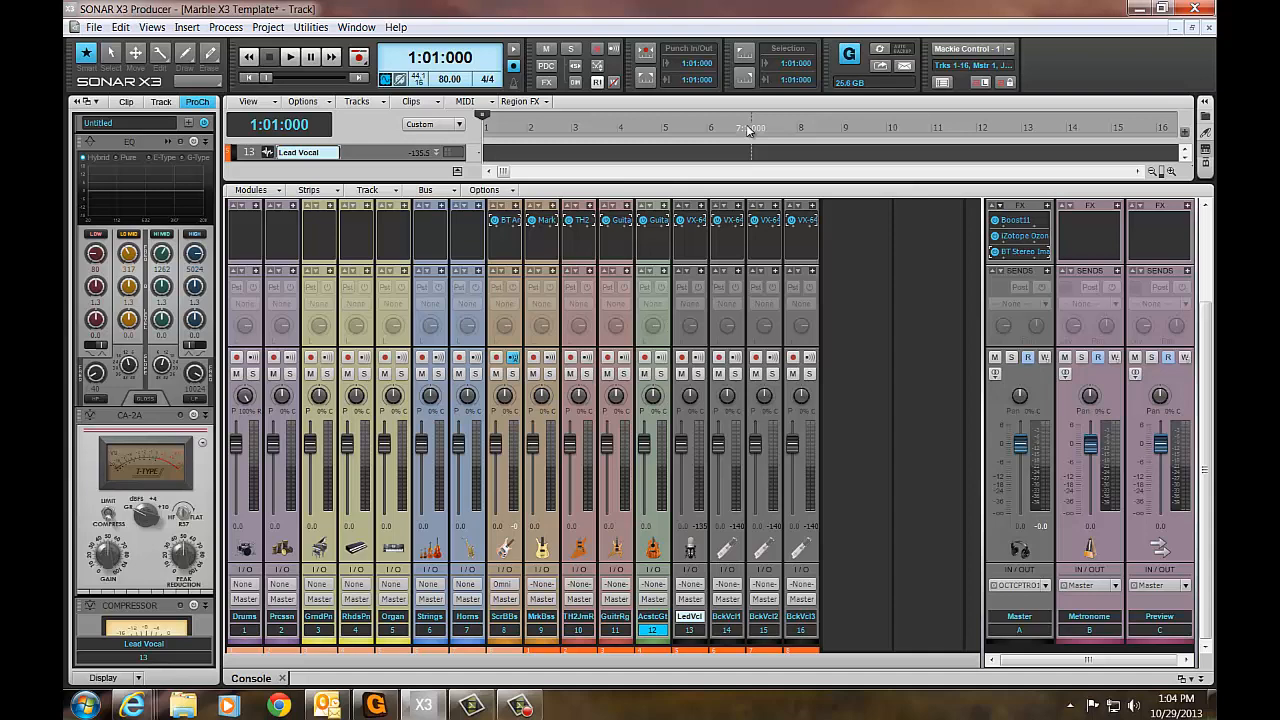
# Insert the VST3 vocal effect iZotope Nectar 2 on the Lead Vocal track and dismiss its preset manager.
pyautogui.rightClick(700, 239)
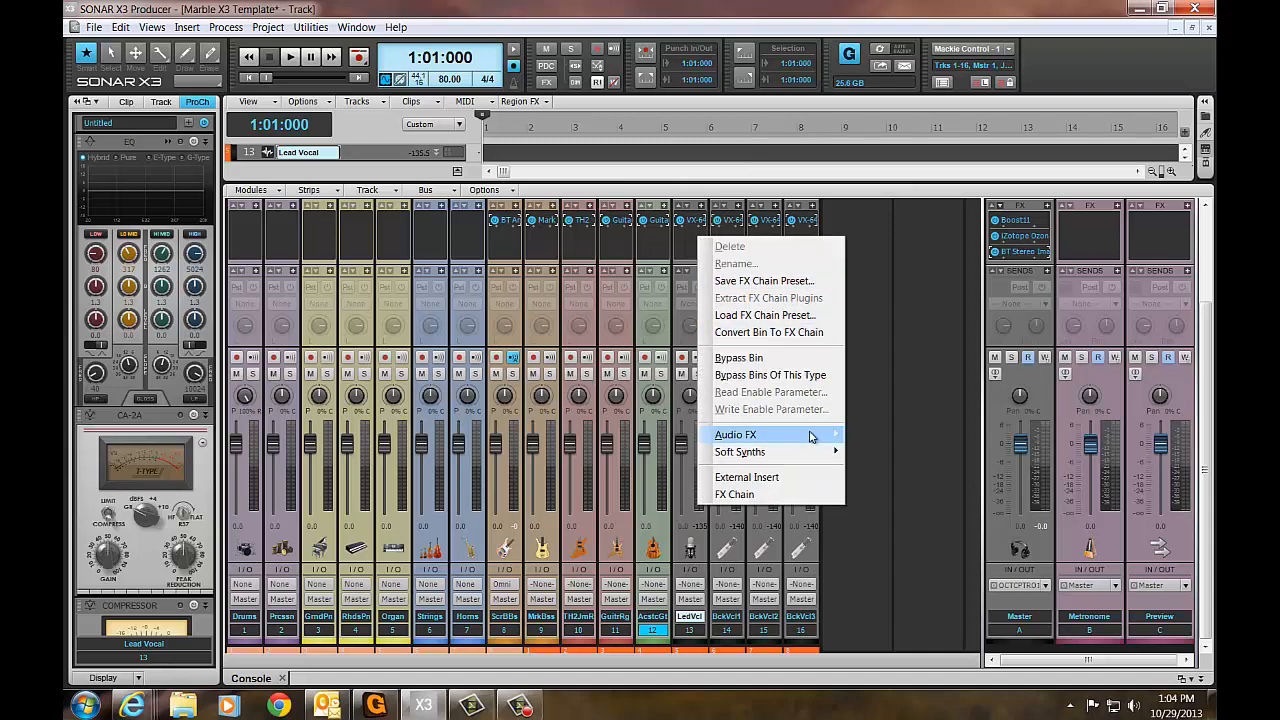
pyautogui.moveTo(810, 435)
pyautogui.moveTo(898, 478)
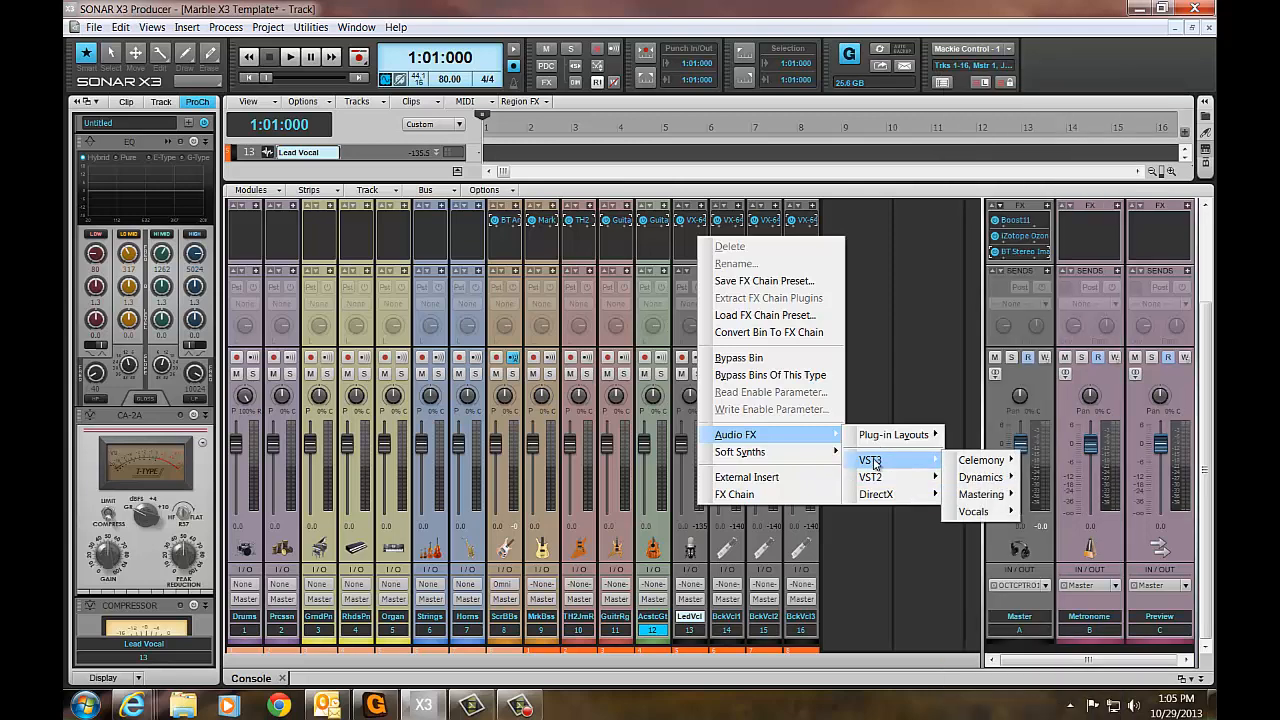
pyautogui.moveTo(995, 497)
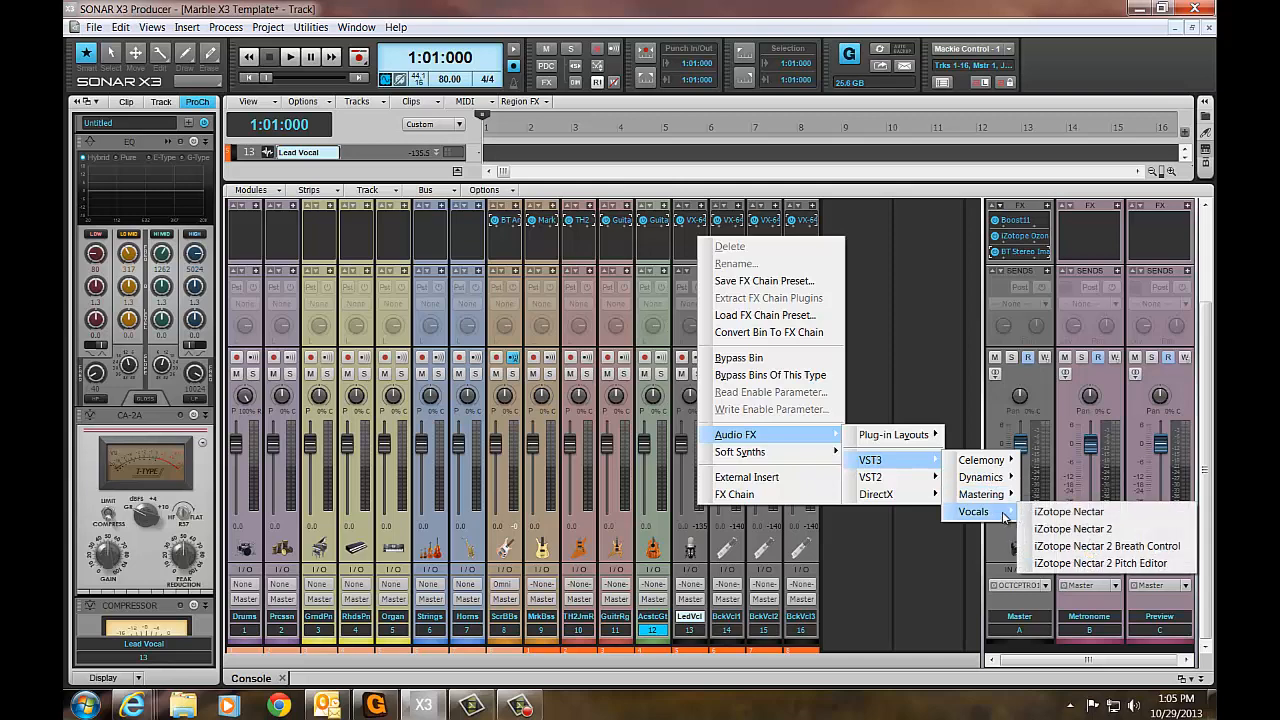
pyautogui.click(1070, 529)
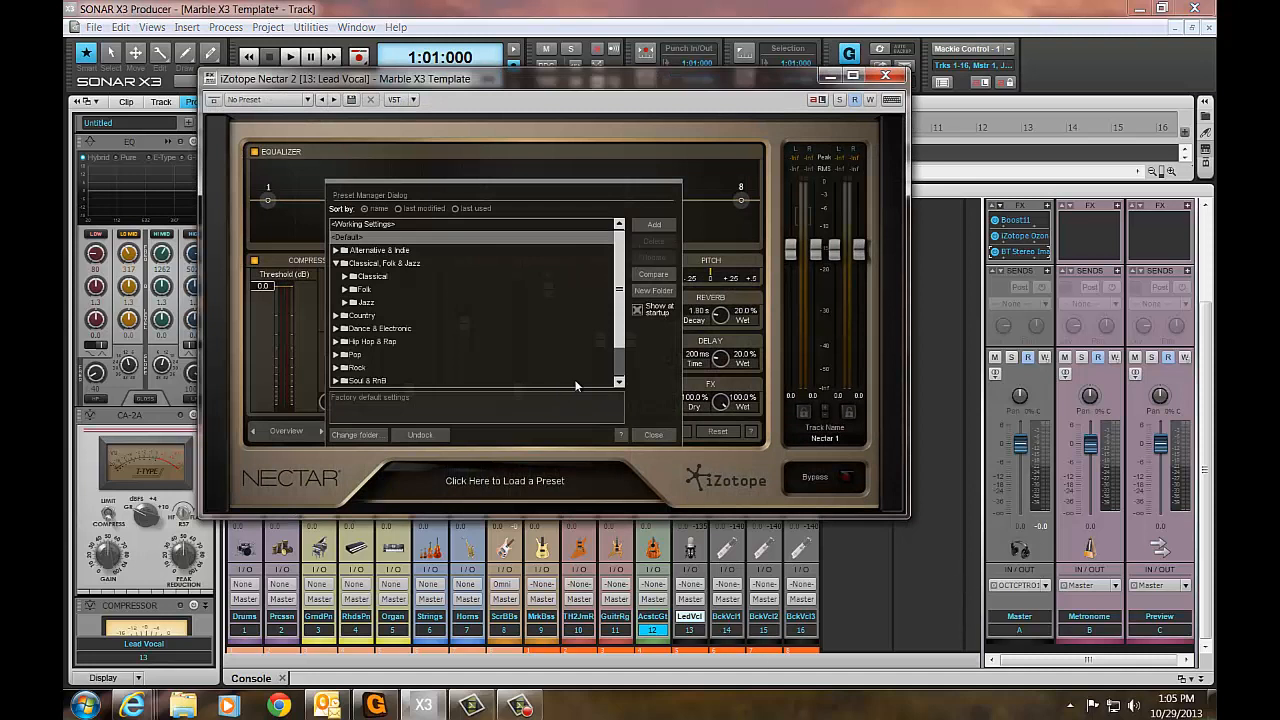
pyautogui.click(652, 436)
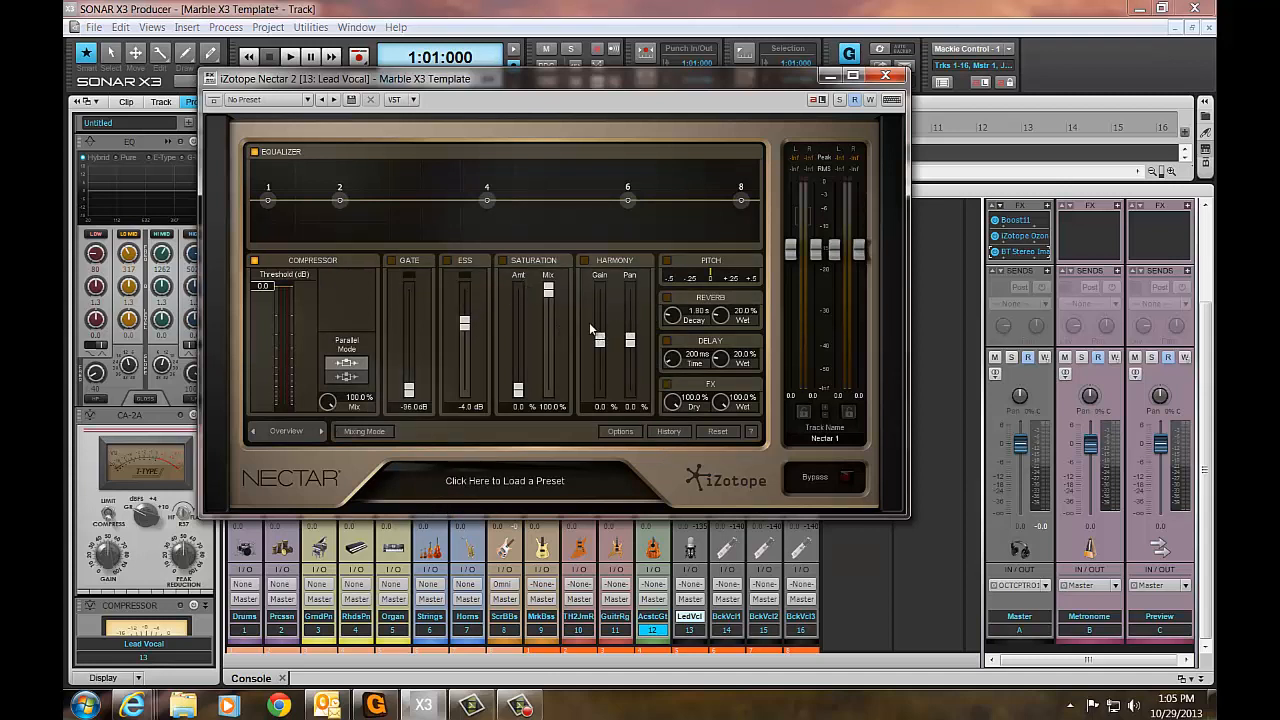
# Switch Nectar 2 to the Advanced view, examine its Pitch, Gate and Harmony modules, and enable MIDI Control for the harmony voices.
pyautogui.click(297, 432)
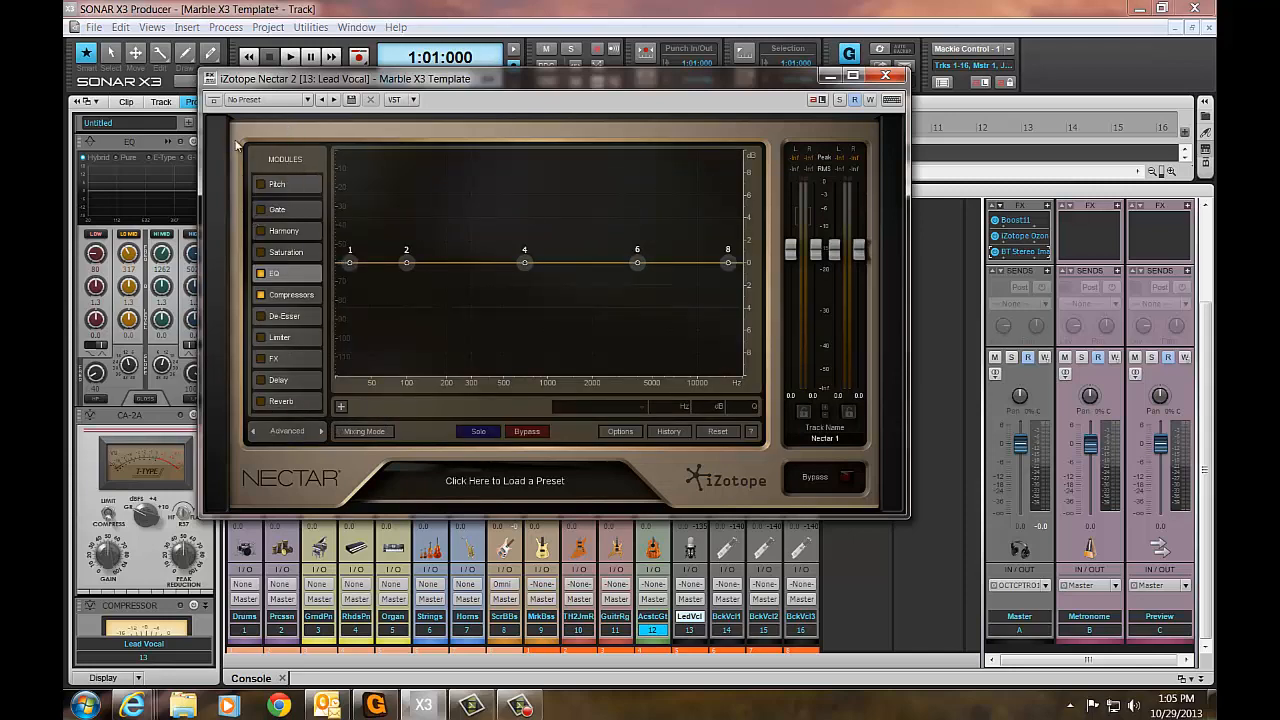
pyautogui.click(306, 184)
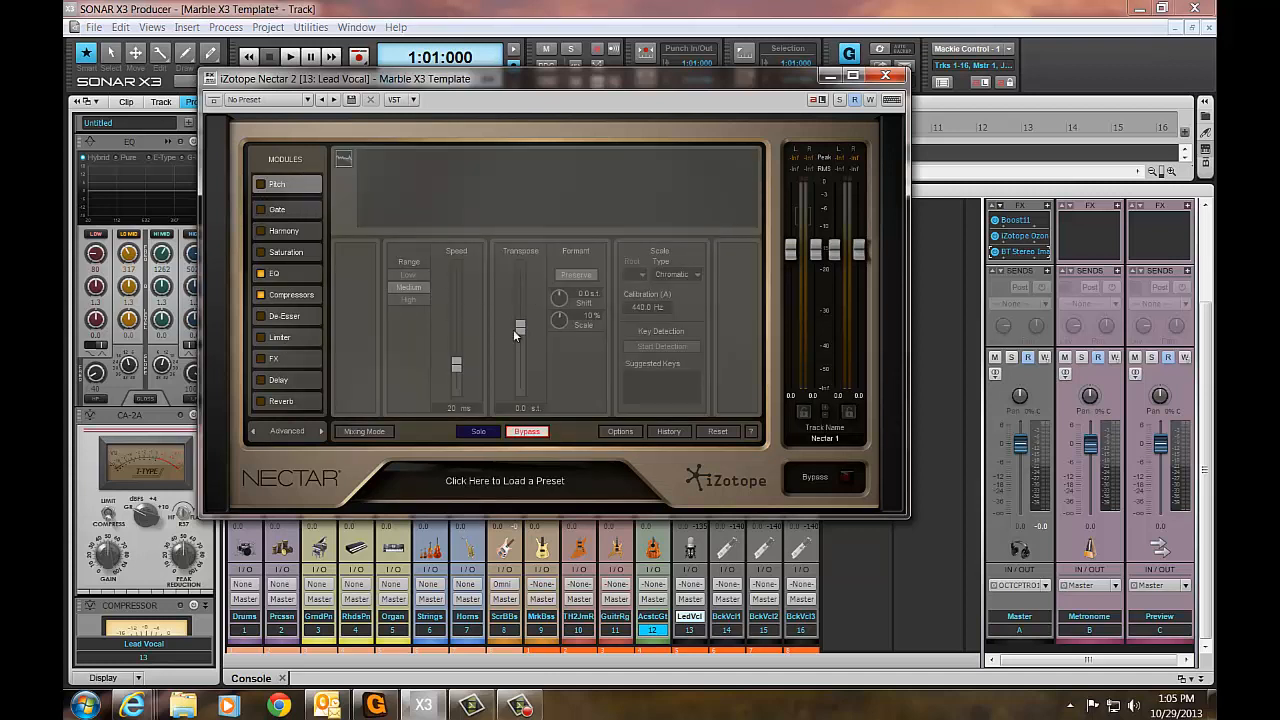
pyautogui.click(277, 210)
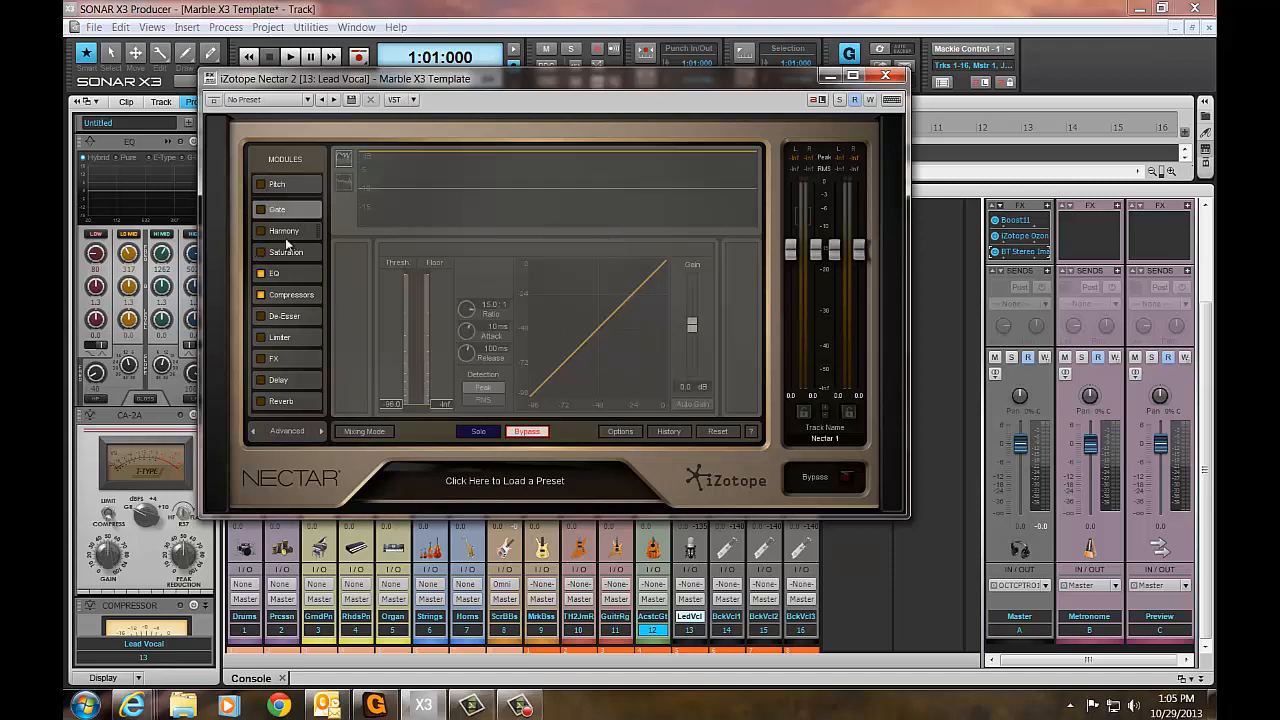
pyautogui.click(289, 232)
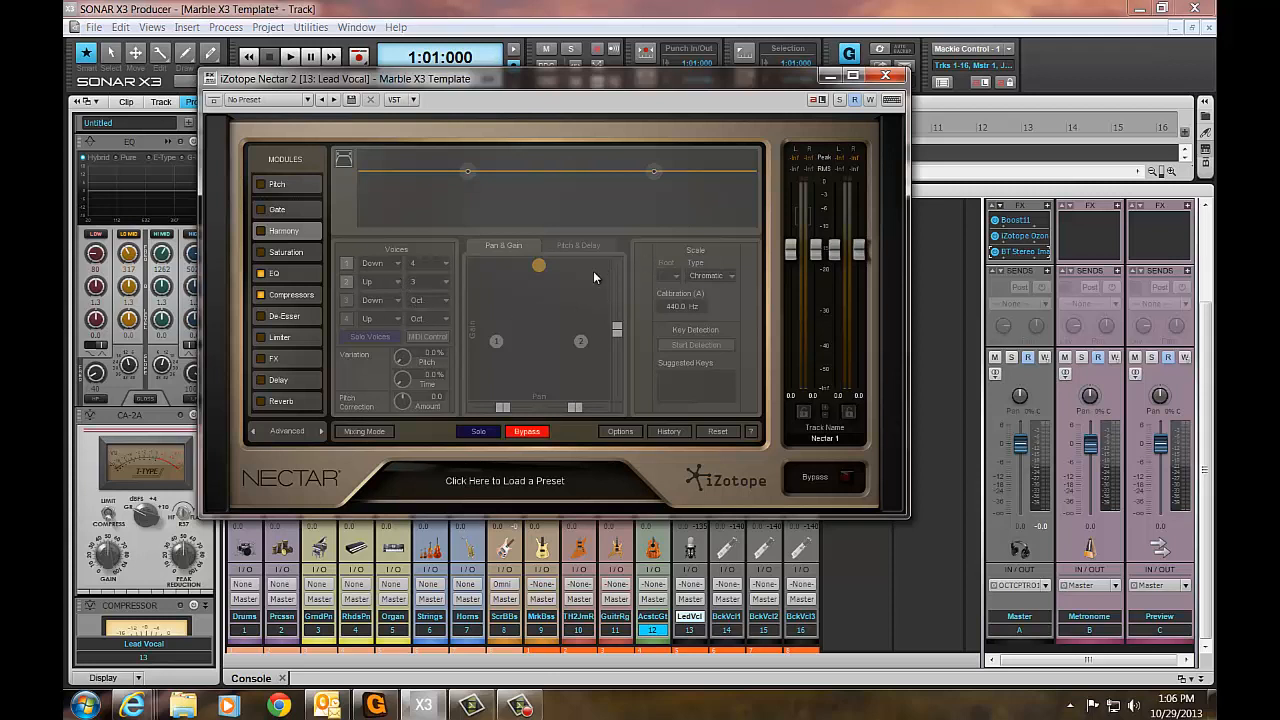
pyautogui.click(438, 339)
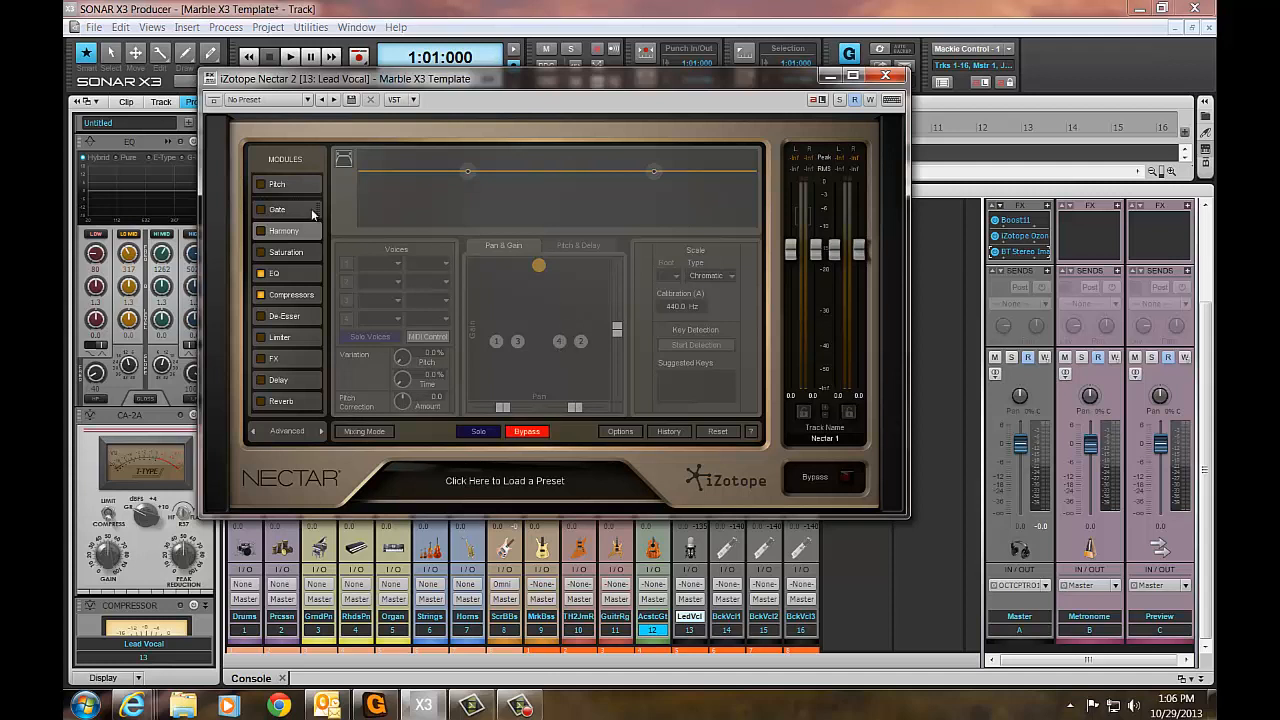
# Examine Nectar 2's remaining modules from Saturation through Reverb, return to the Overview and close the plug-in.
pyautogui.click(286, 254)
pyautogui.click(293, 277)
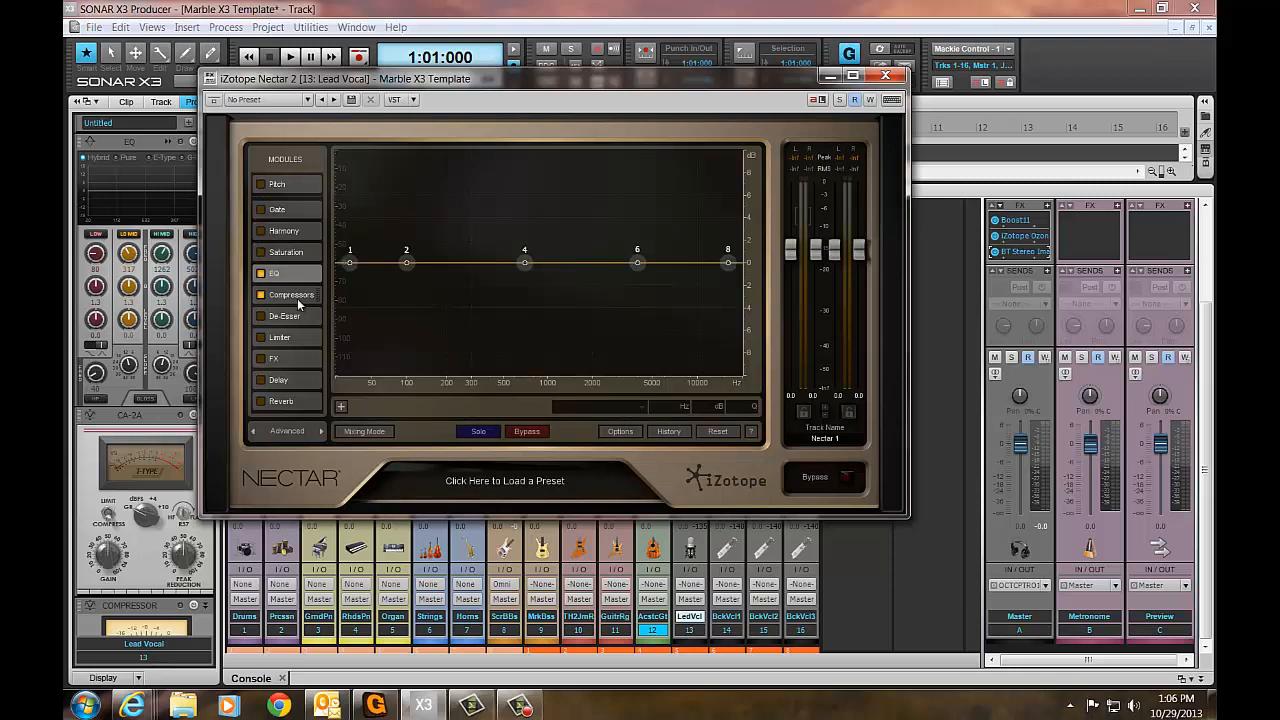
pyautogui.click(297, 296)
pyautogui.click(298, 316)
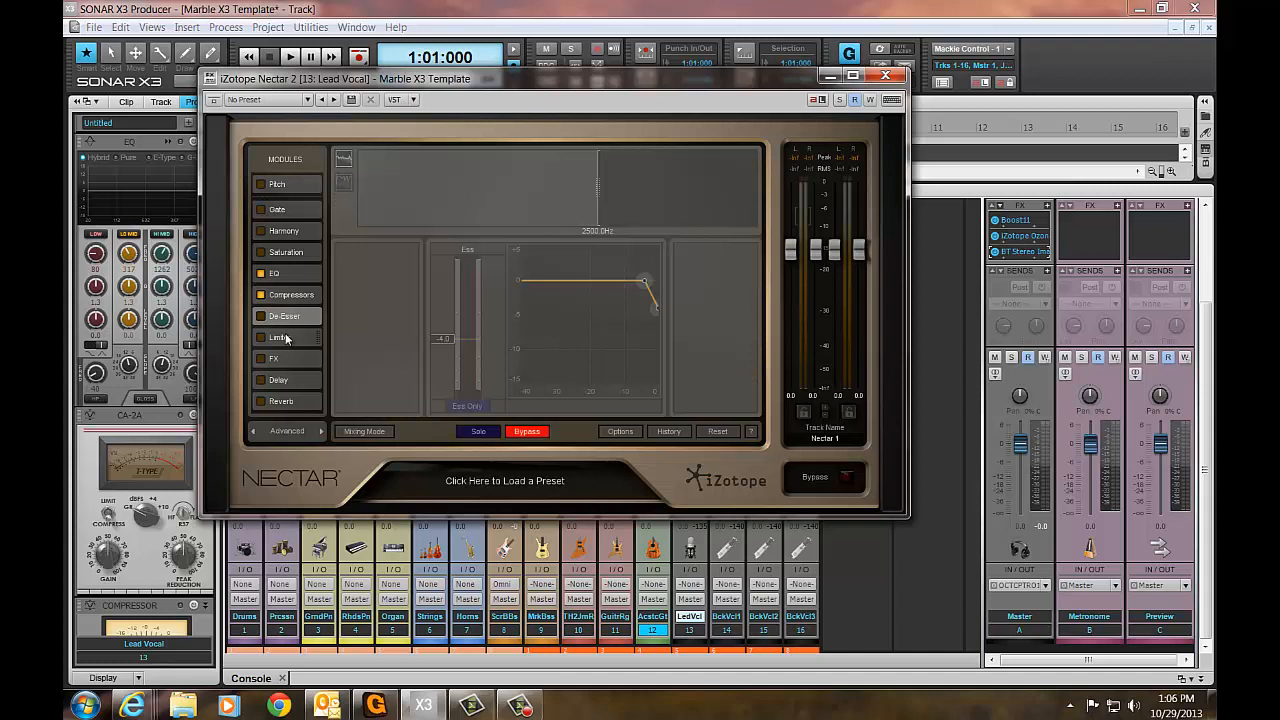
pyautogui.click(288, 337)
pyautogui.click(285, 362)
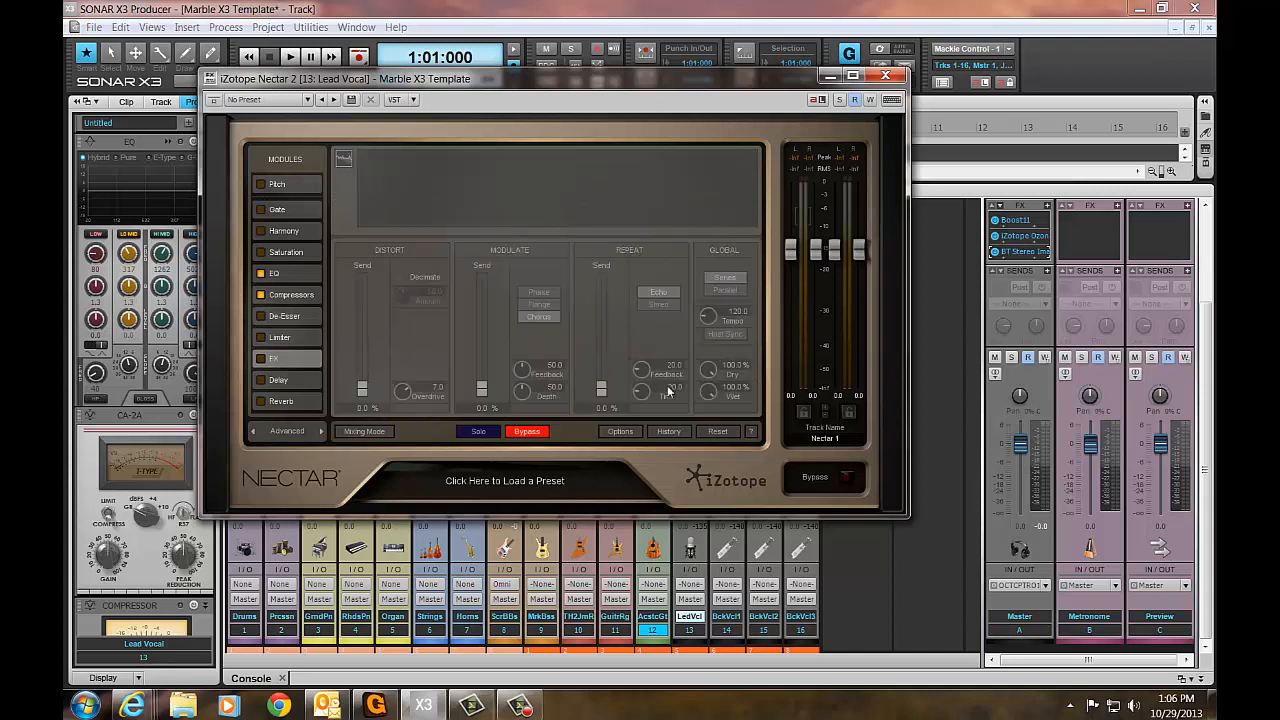
pyautogui.click(544, 318)
pyautogui.click(280, 382)
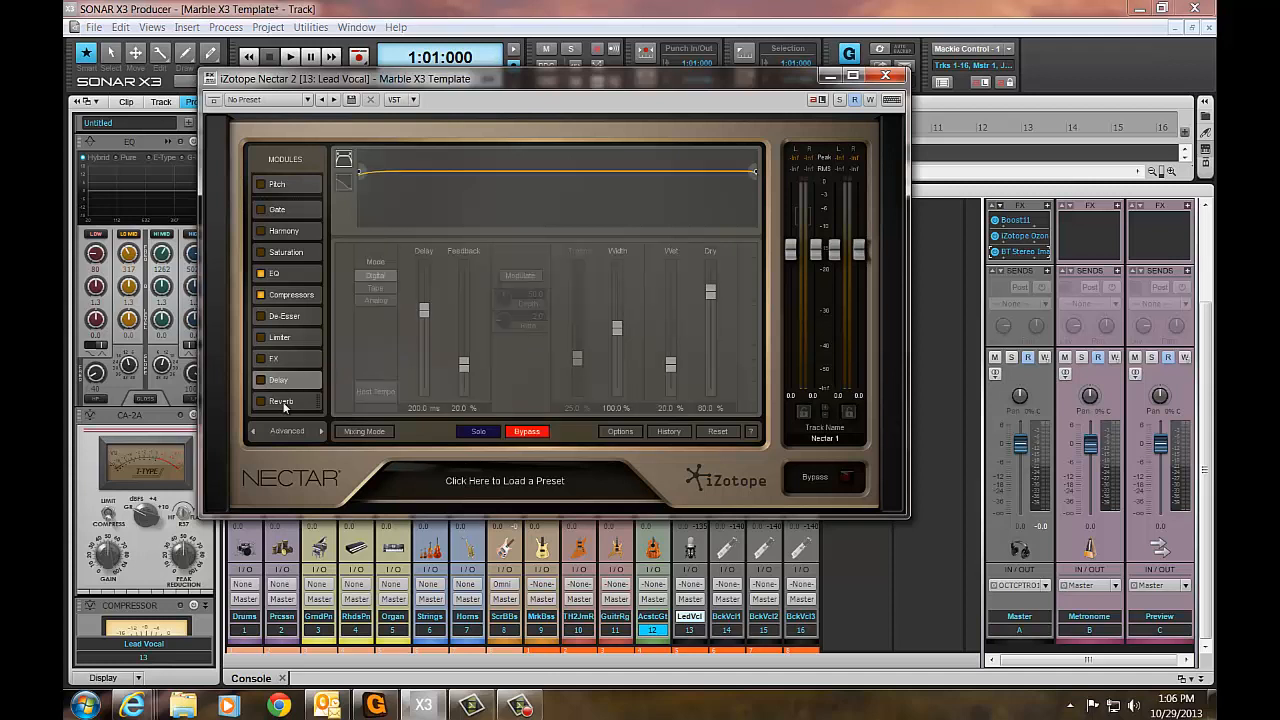
pyautogui.click(288, 405)
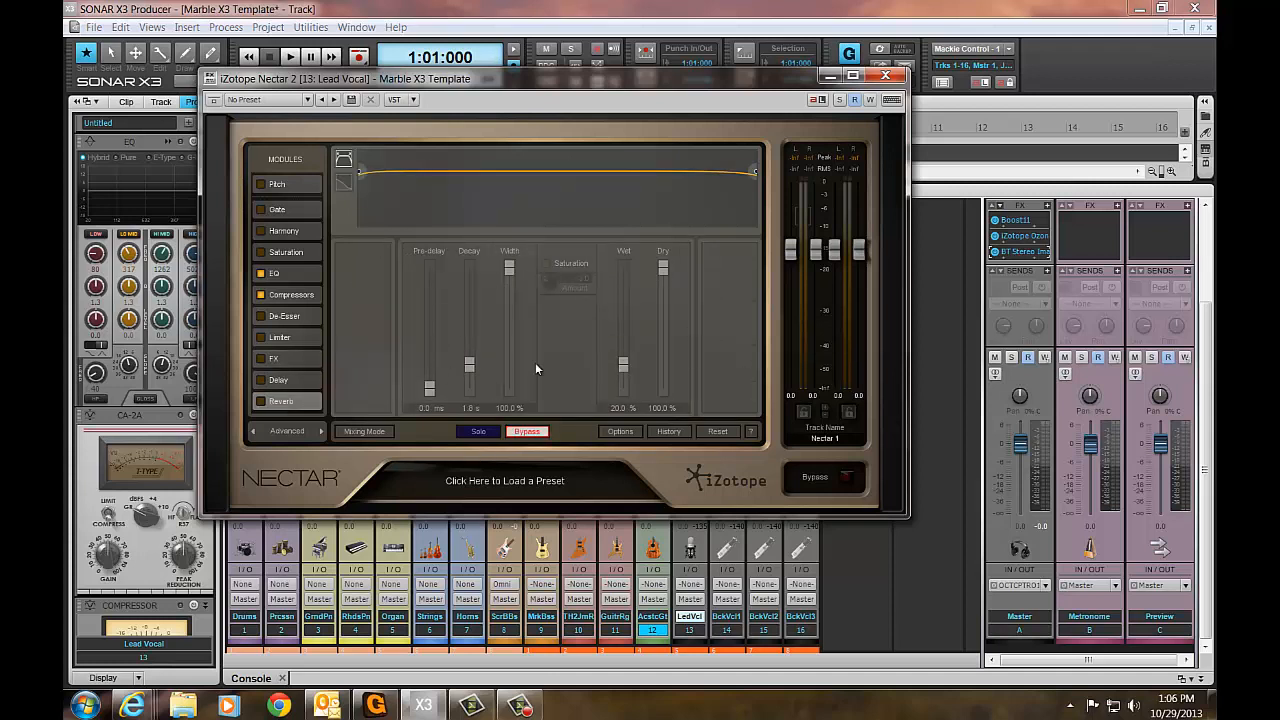
pyautogui.click(286, 431)
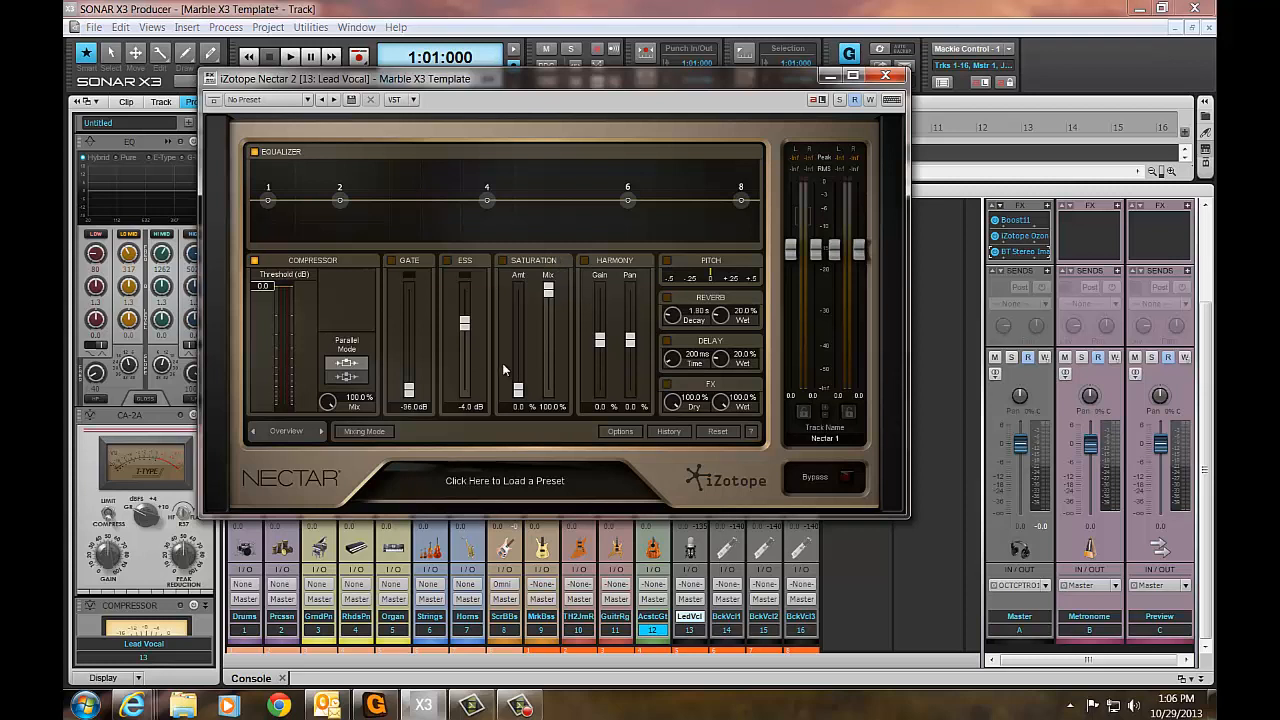
pyautogui.click(884, 76)
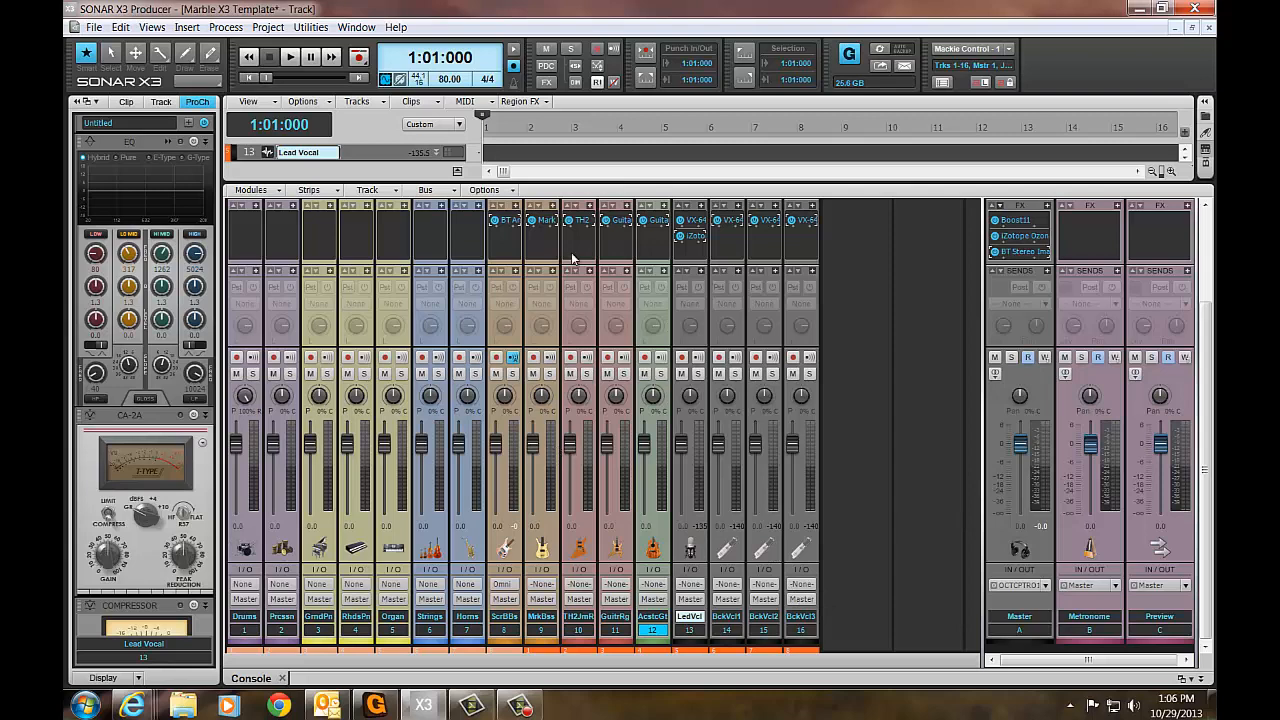
# Remove iZotope Nectar 2 from the Lead Vocal track and Boost11 from the Master bus effects.
pyautogui.rightClick(690, 238)
pyautogui.click(710, 240)
pyautogui.scroll(3, 884, 368)
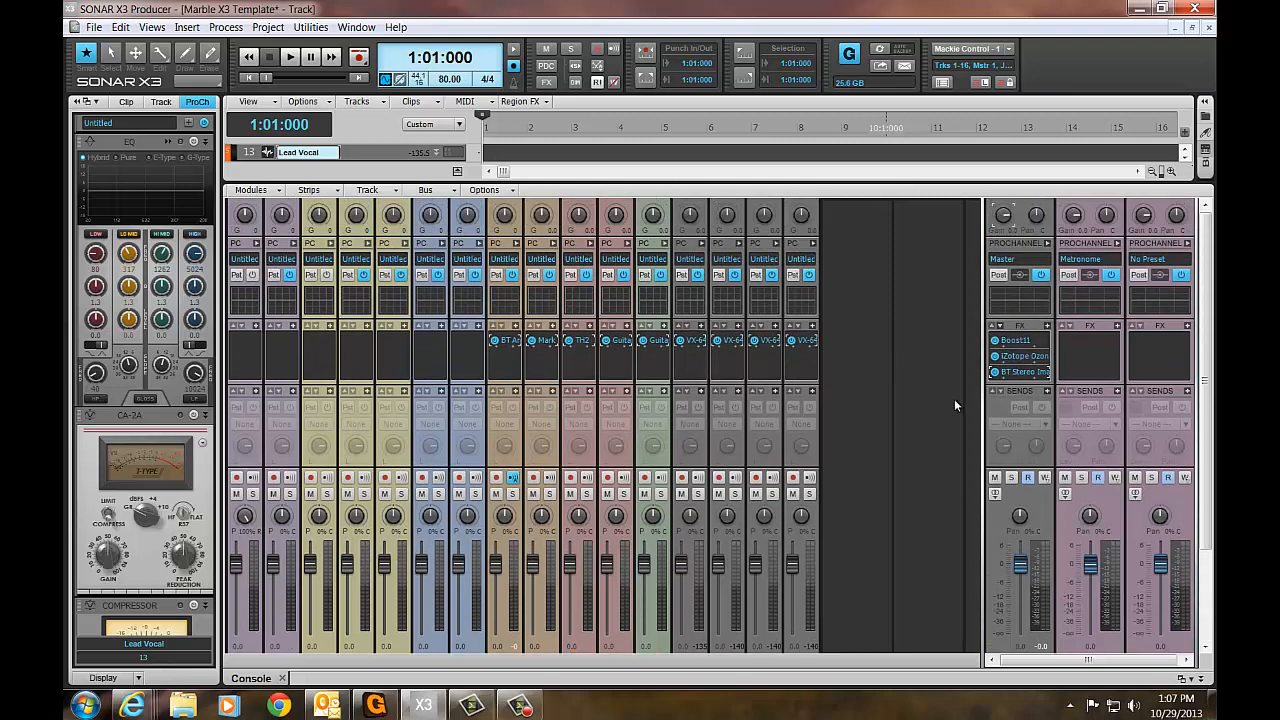
pyautogui.scroll(-3, 957, 405)
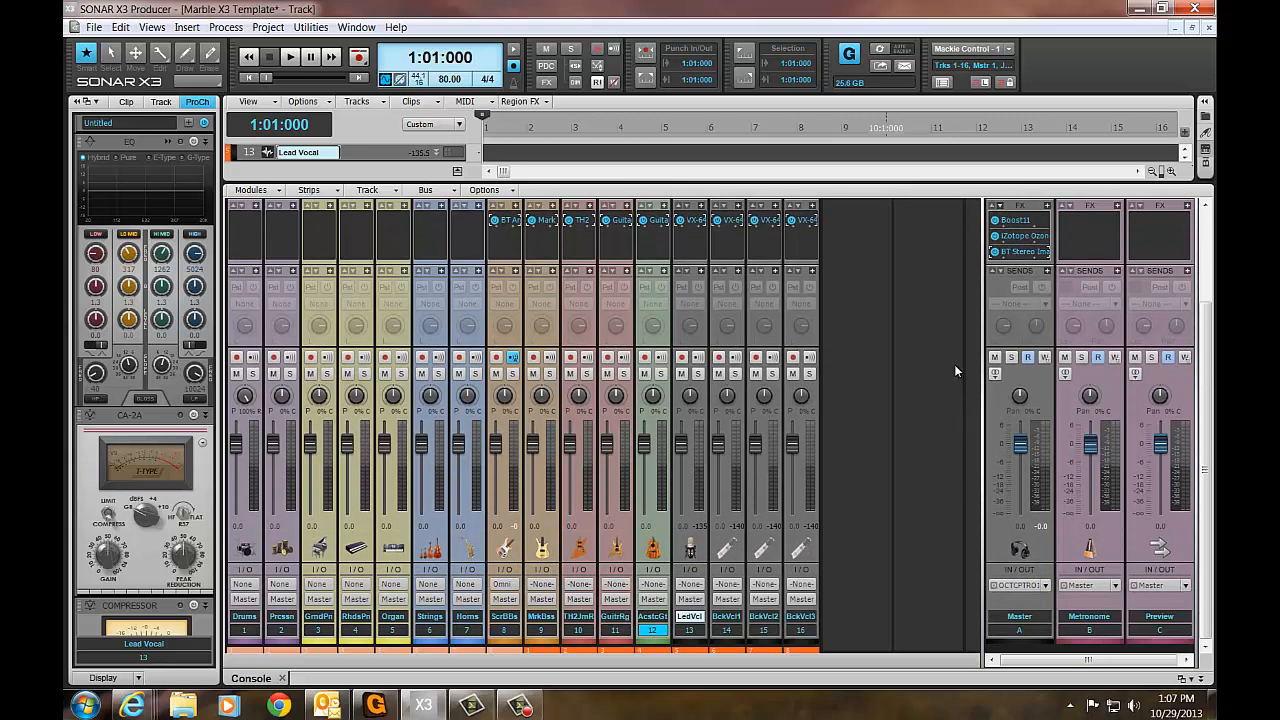
pyautogui.scroll(1, 932, 340)
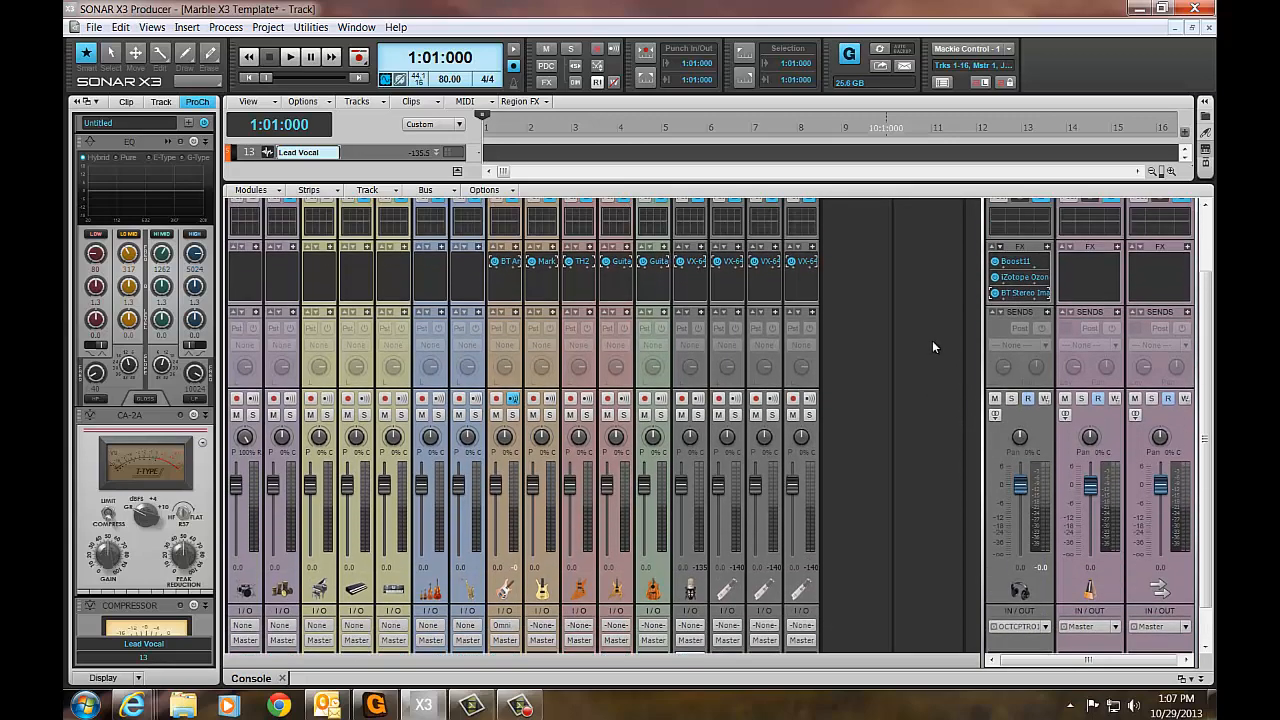
pyautogui.click(1002, 247)
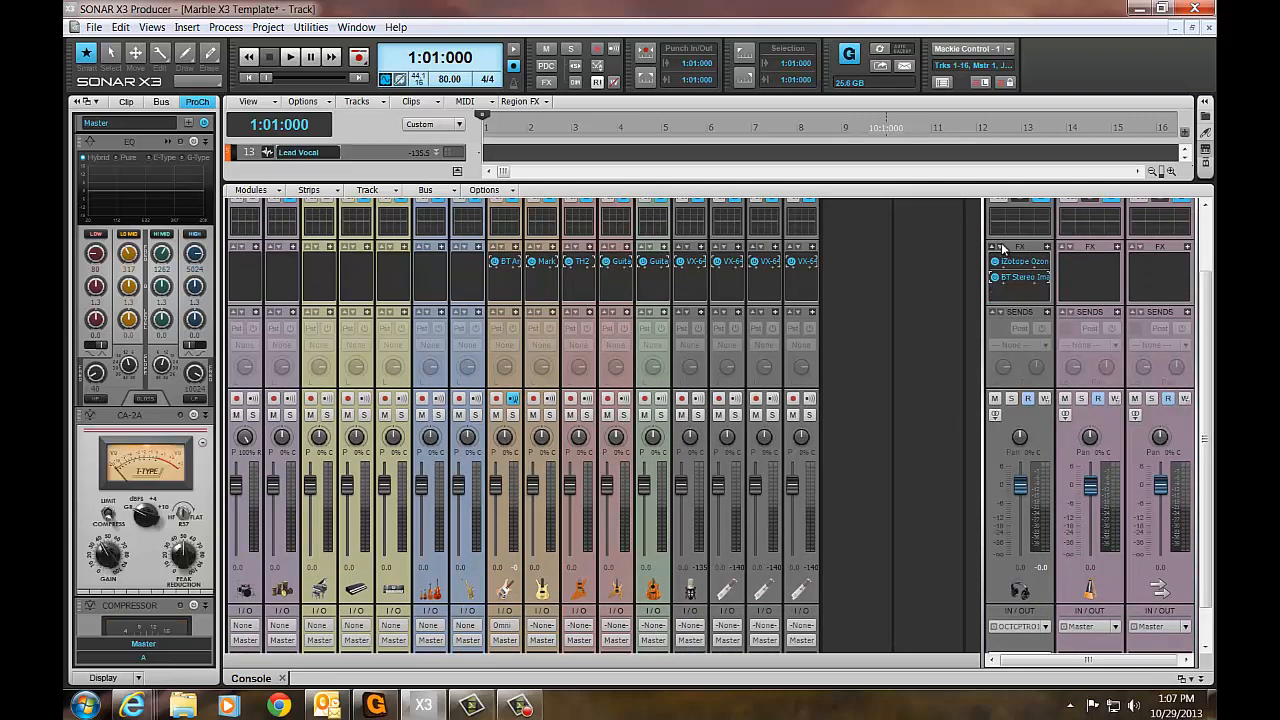
# Browse the VST2 audio effects available for the Master bus, and open the enlarged QuadCurve Equalizer from its ProChannel.
pyautogui.rightClick(1006, 302)
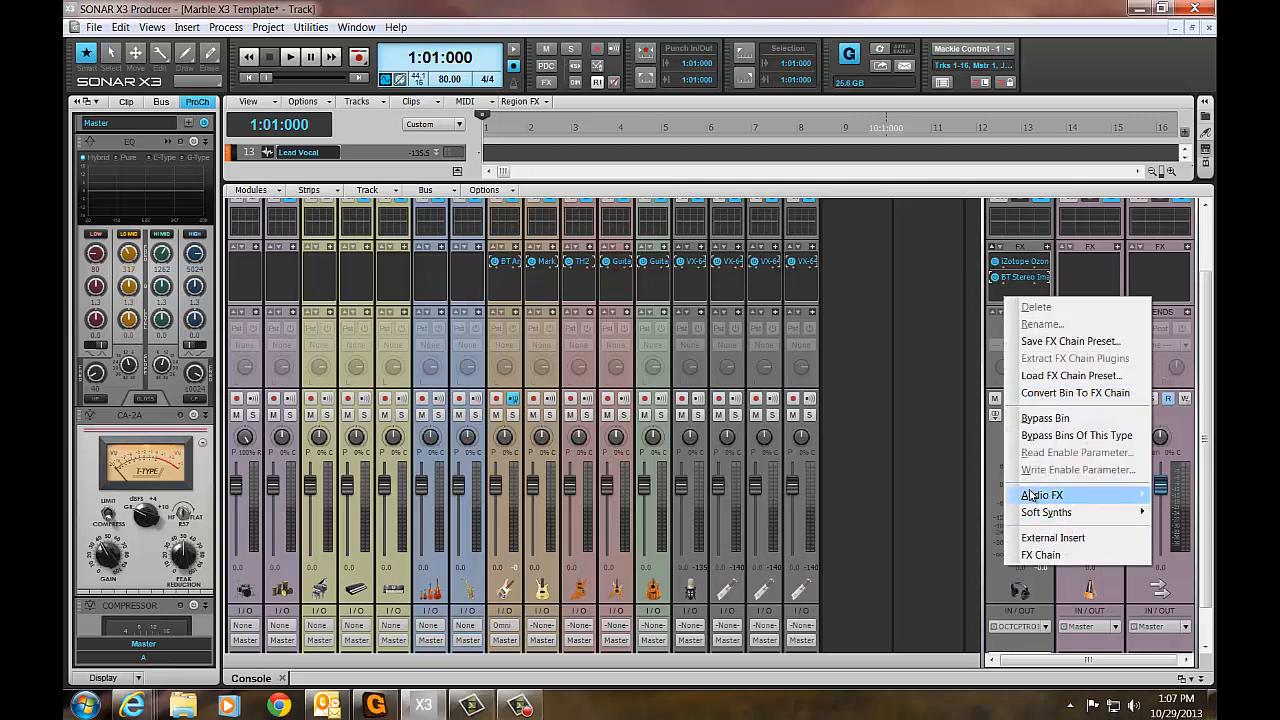
pyautogui.moveTo(1032, 495)
pyautogui.moveTo(992, 537)
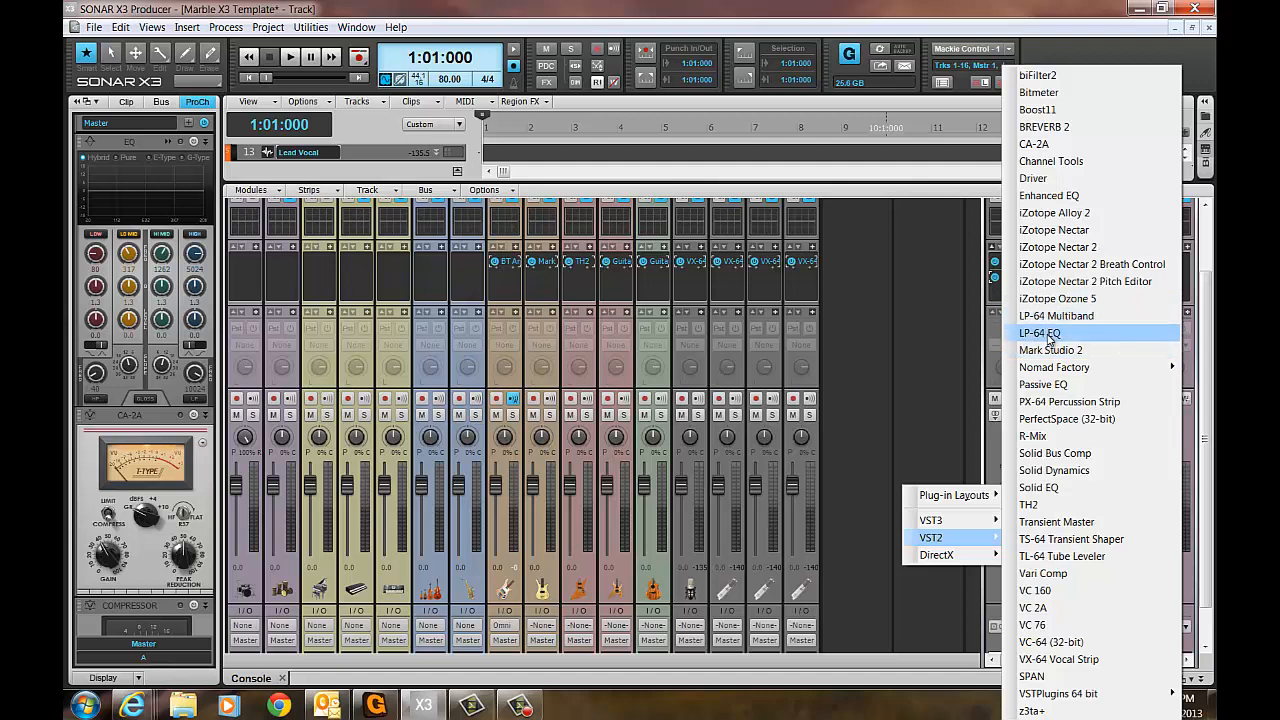
pyautogui.click(167, 142)
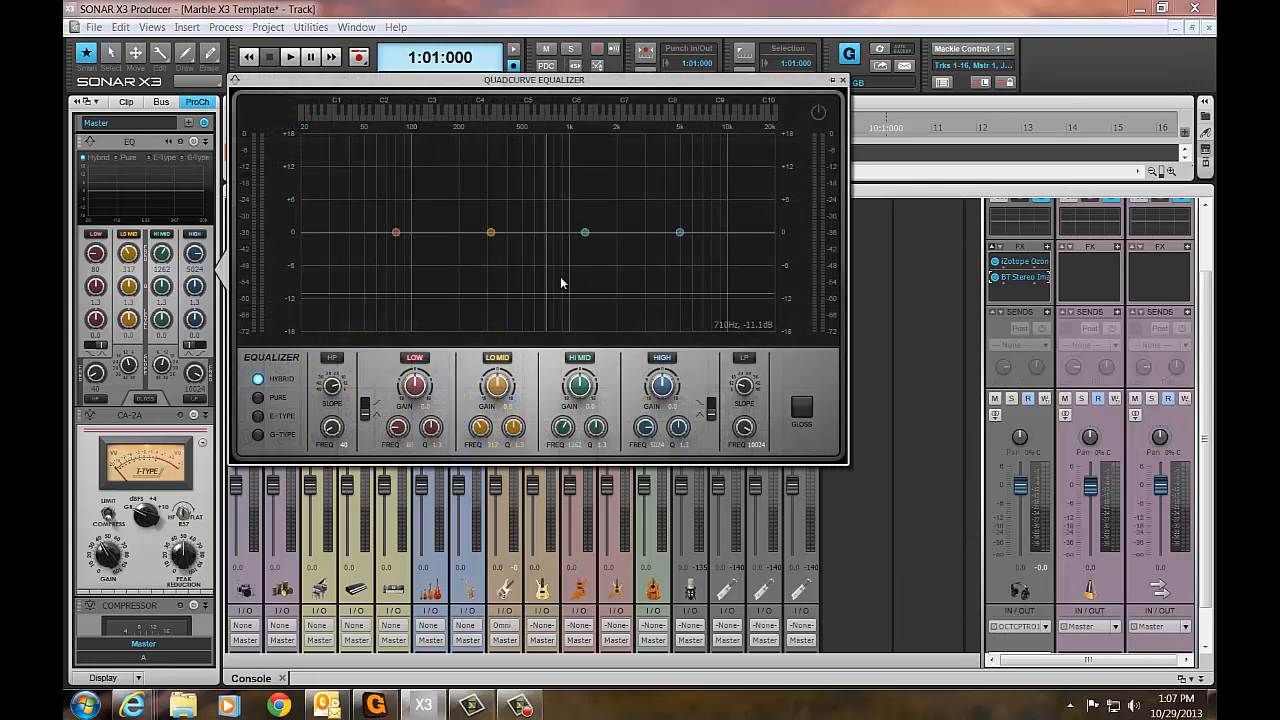
# Close the enlarged QuadCurve Equalizer, examine the Master bus's Boost11 limiter while toggling its power on and off, and close it.
pyautogui.click(172, 142)
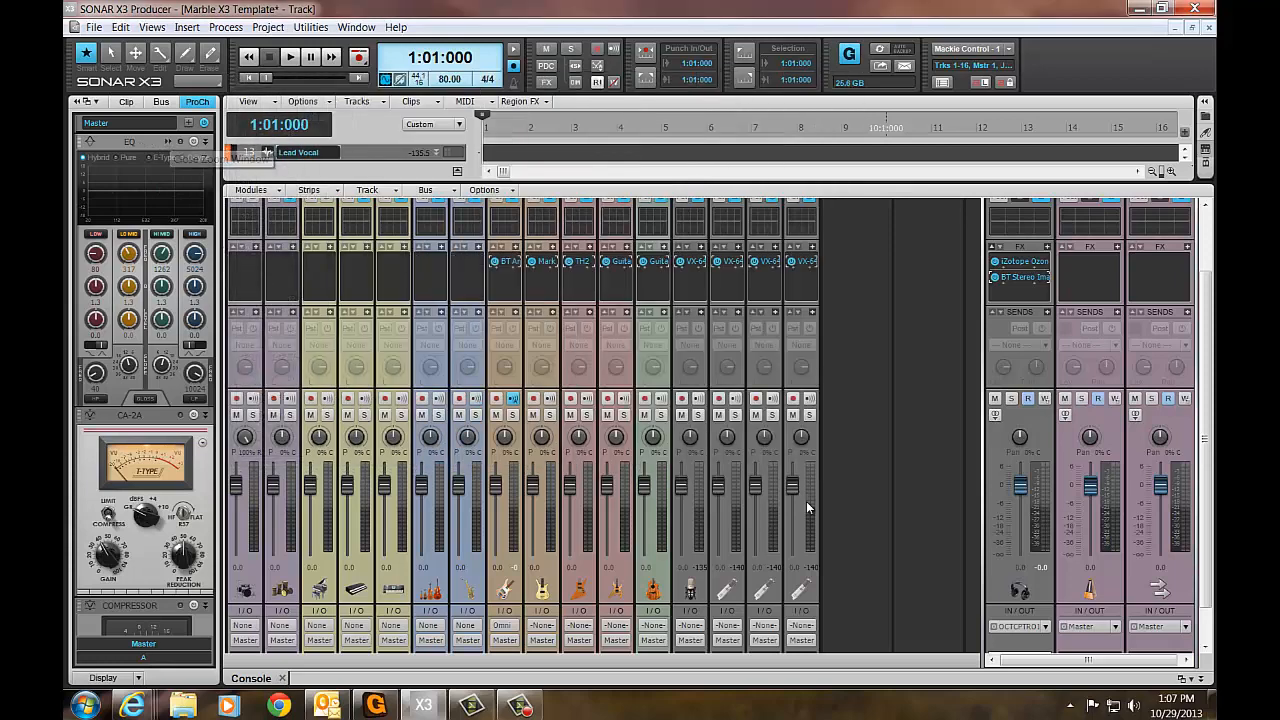
pyautogui.click(993, 247)
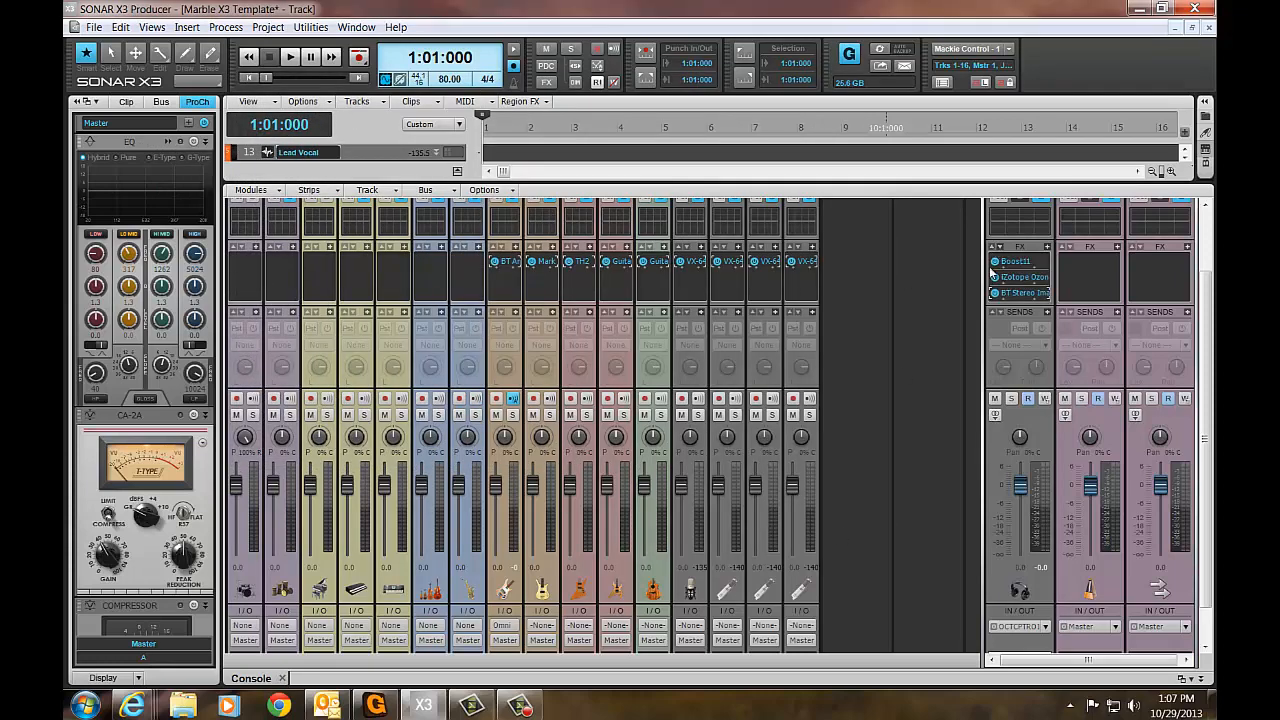
pyautogui.doubleClick(1018, 262)
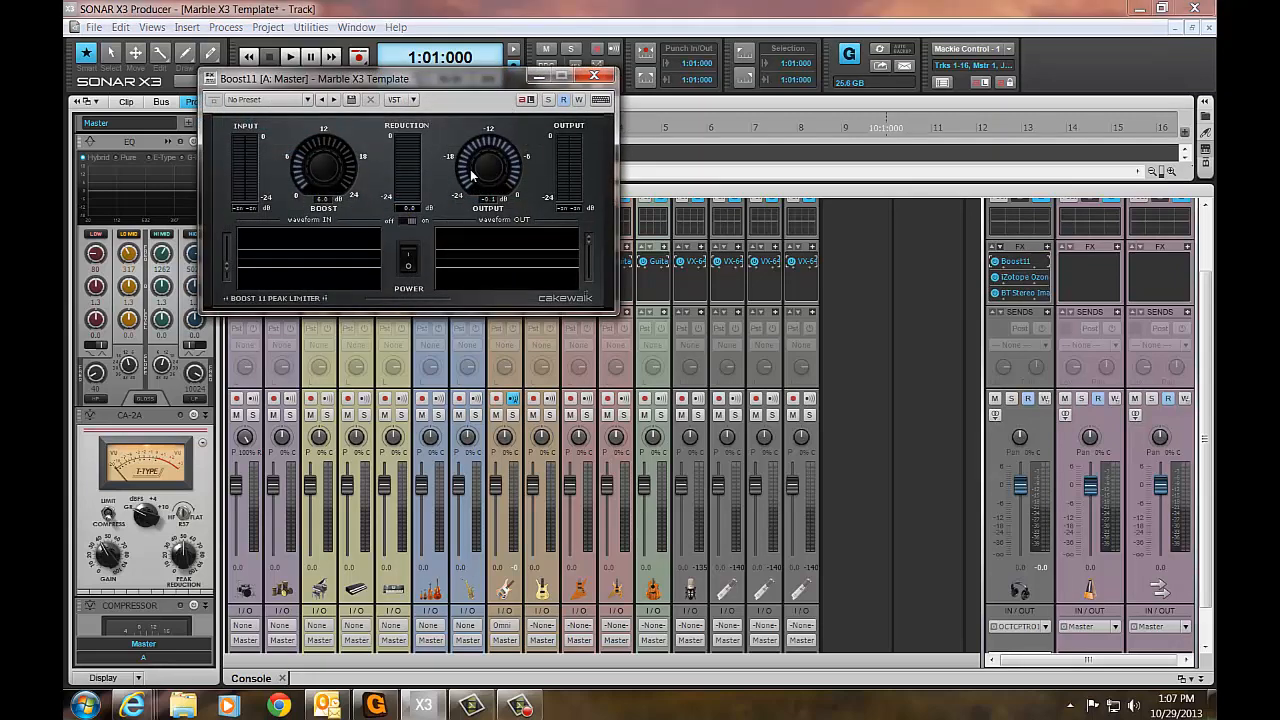
pyautogui.moveTo(471, 174)
pyautogui.click(407, 262)
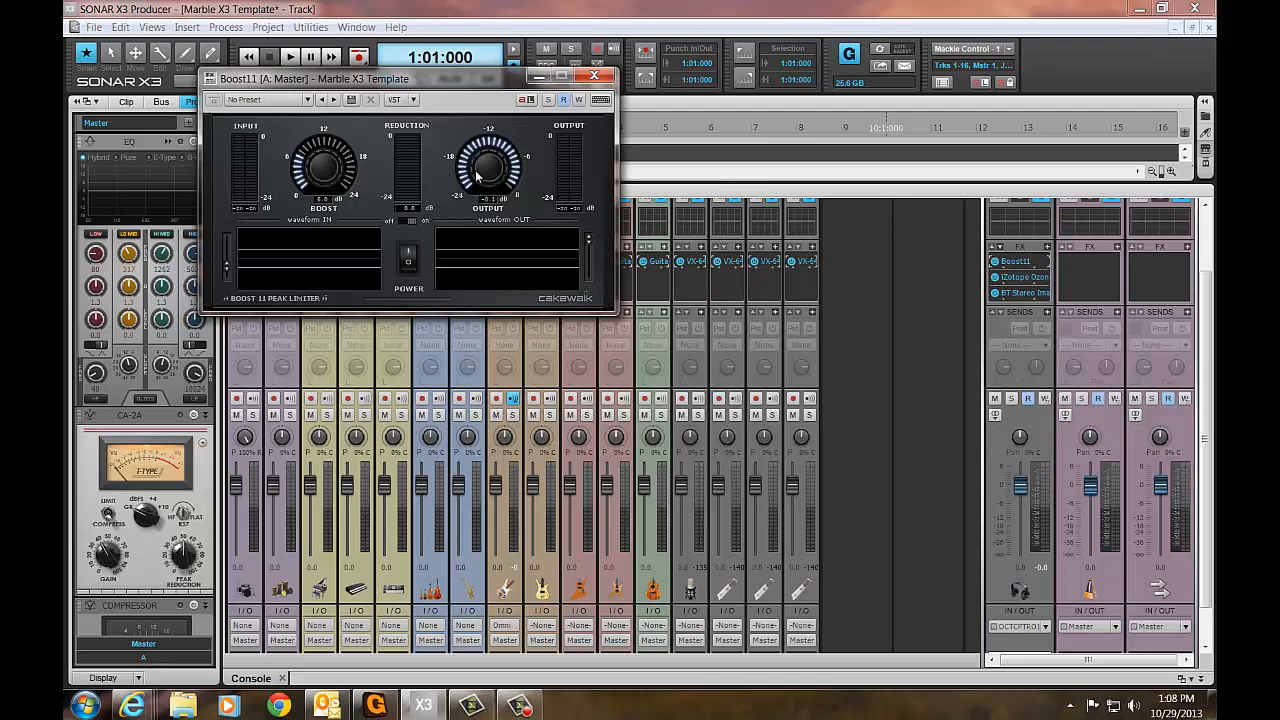
pyautogui.click(407, 257)
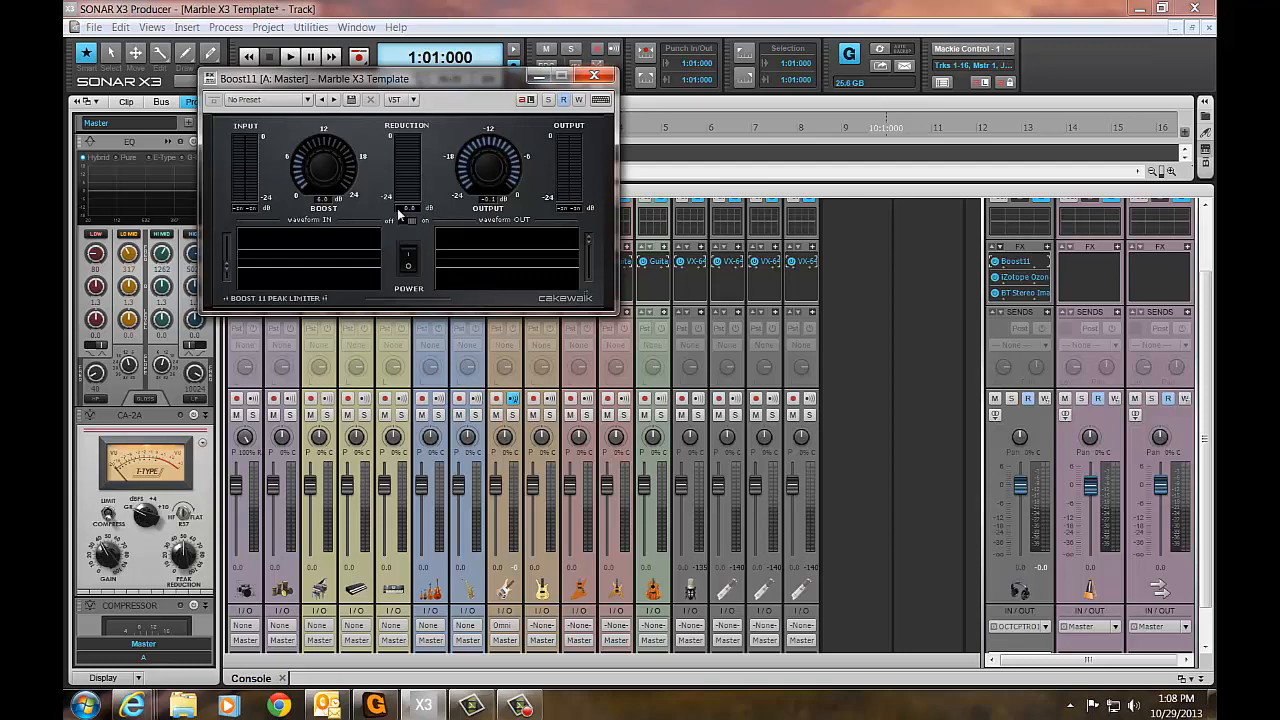
pyautogui.click(595, 76)
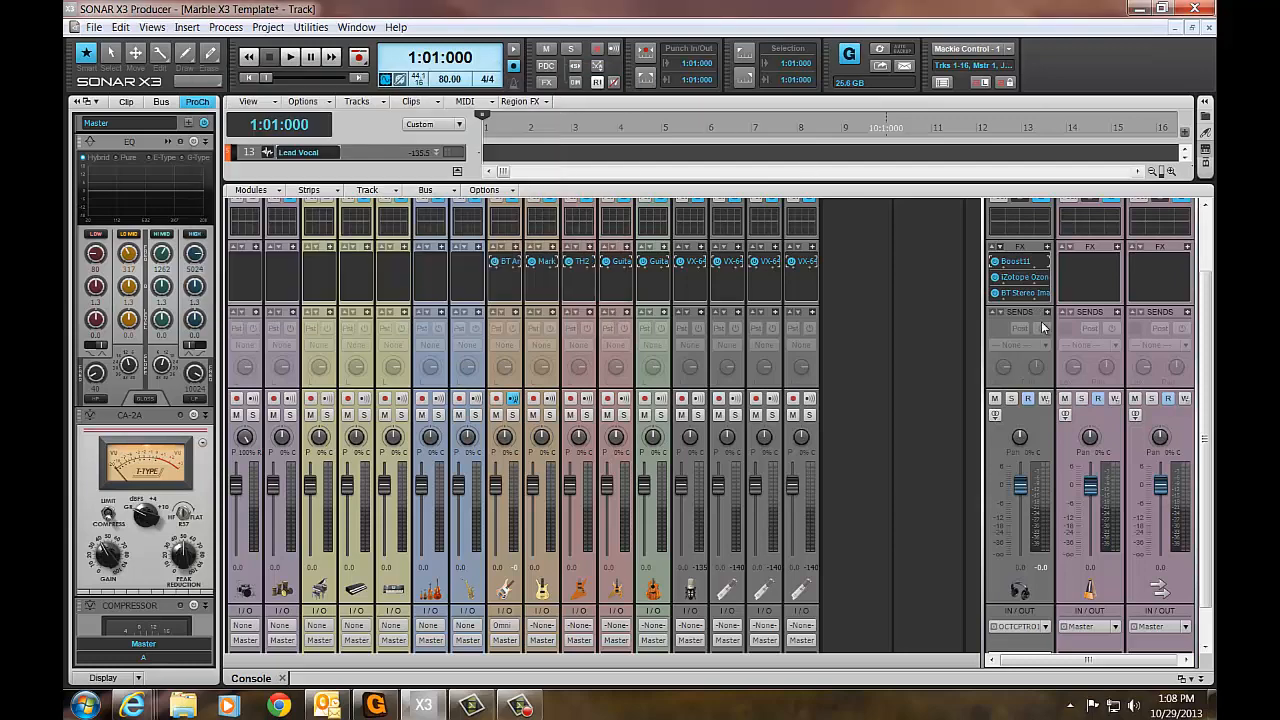
# Examine iZotope Ozone 5 with its Preset Manager dismissed and the BT Stereo Imager on the Master bus, closing each plug-in.
pyautogui.doubleClick(1013, 282)
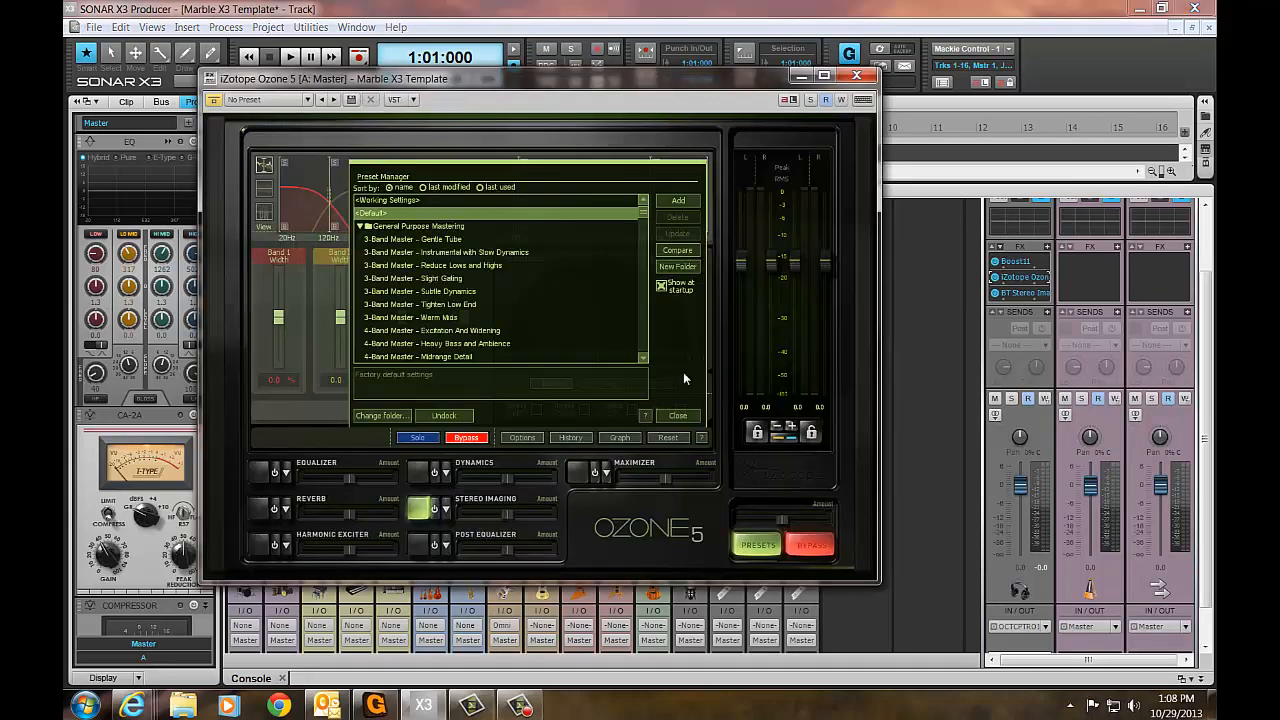
pyautogui.click(677, 416)
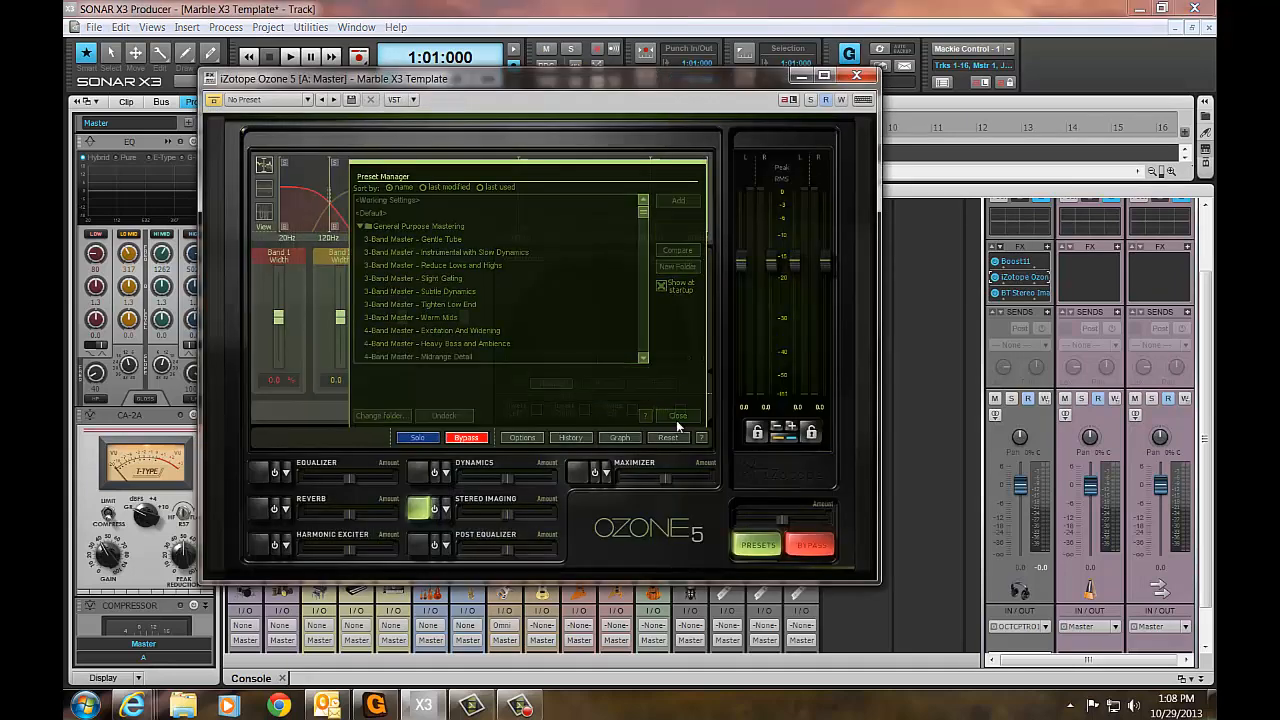
pyautogui.click(856, 75)
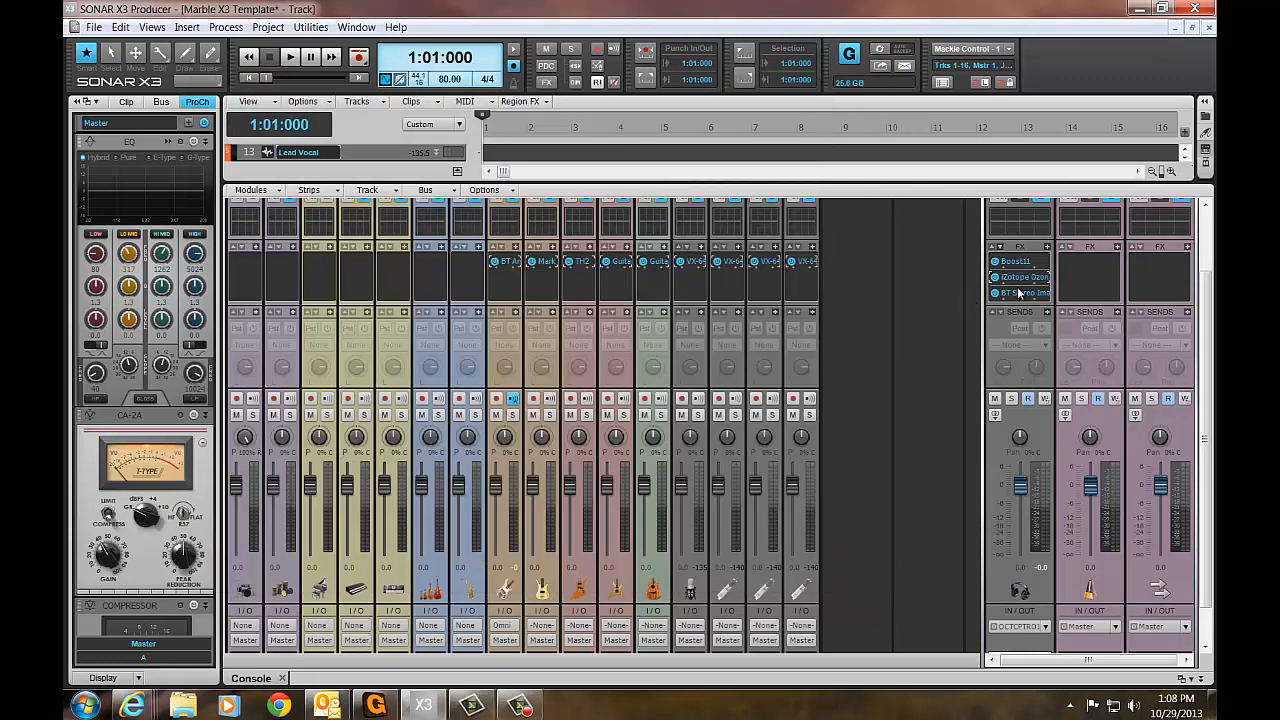
pyautogui.doubleClick(1020, 293)
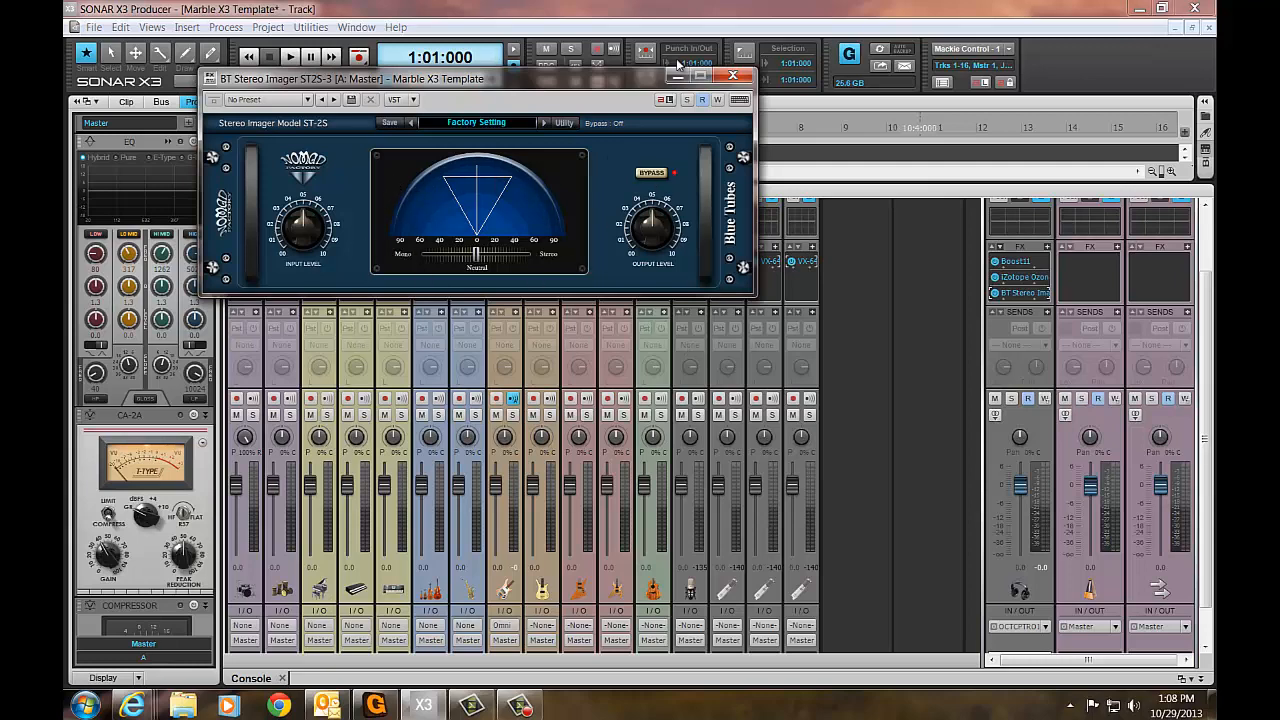
pyautogui.click(735, 78)
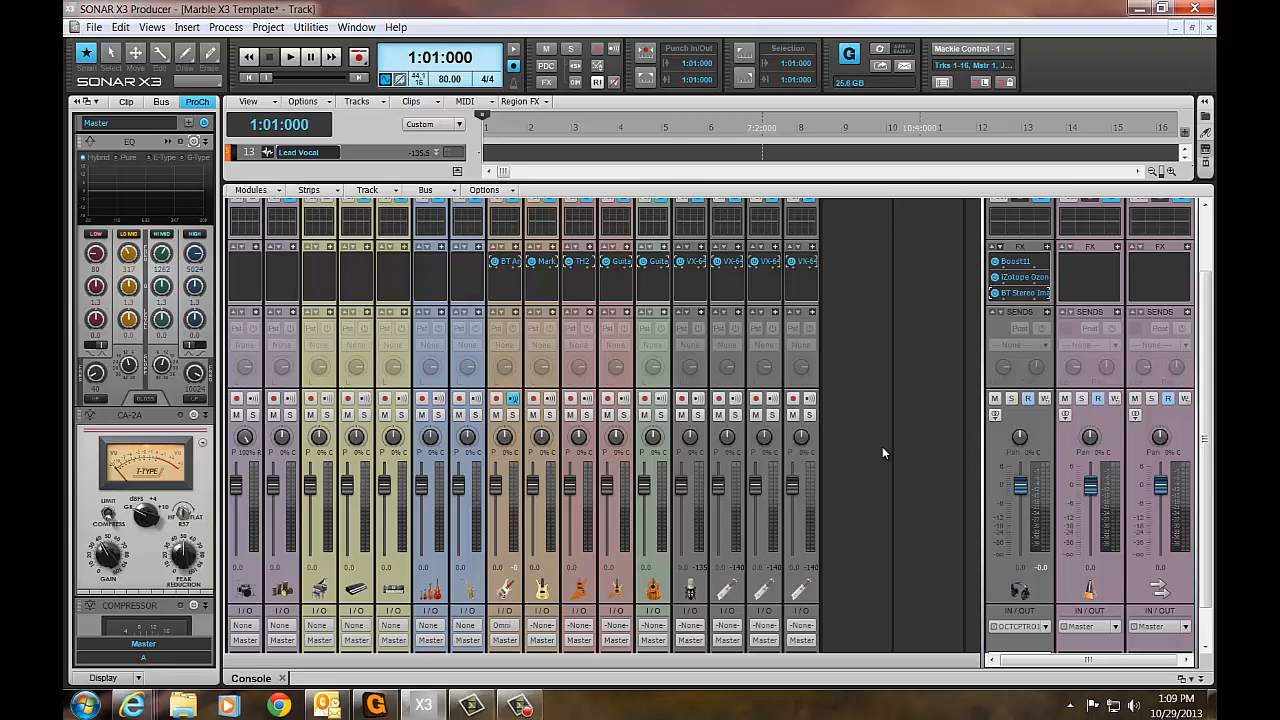
pyautogui.scroll(3, 882, 453)
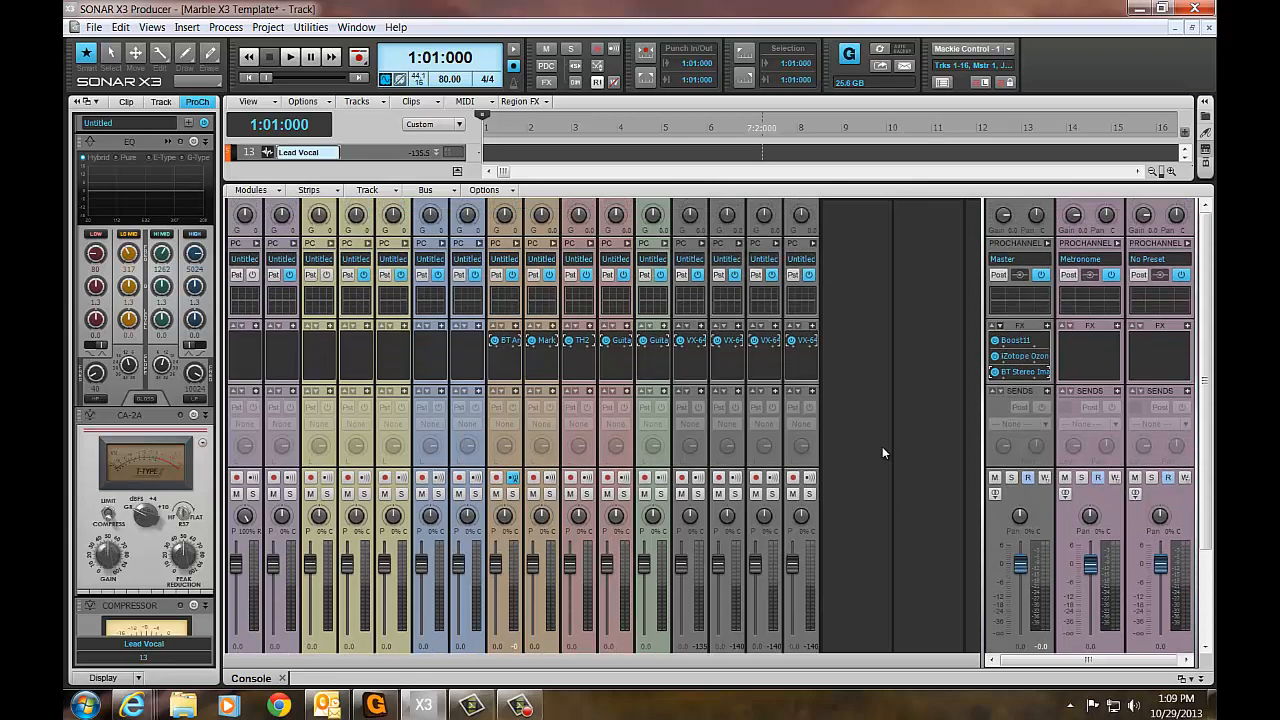
pyautogui.scroll(-4, 882, 452)
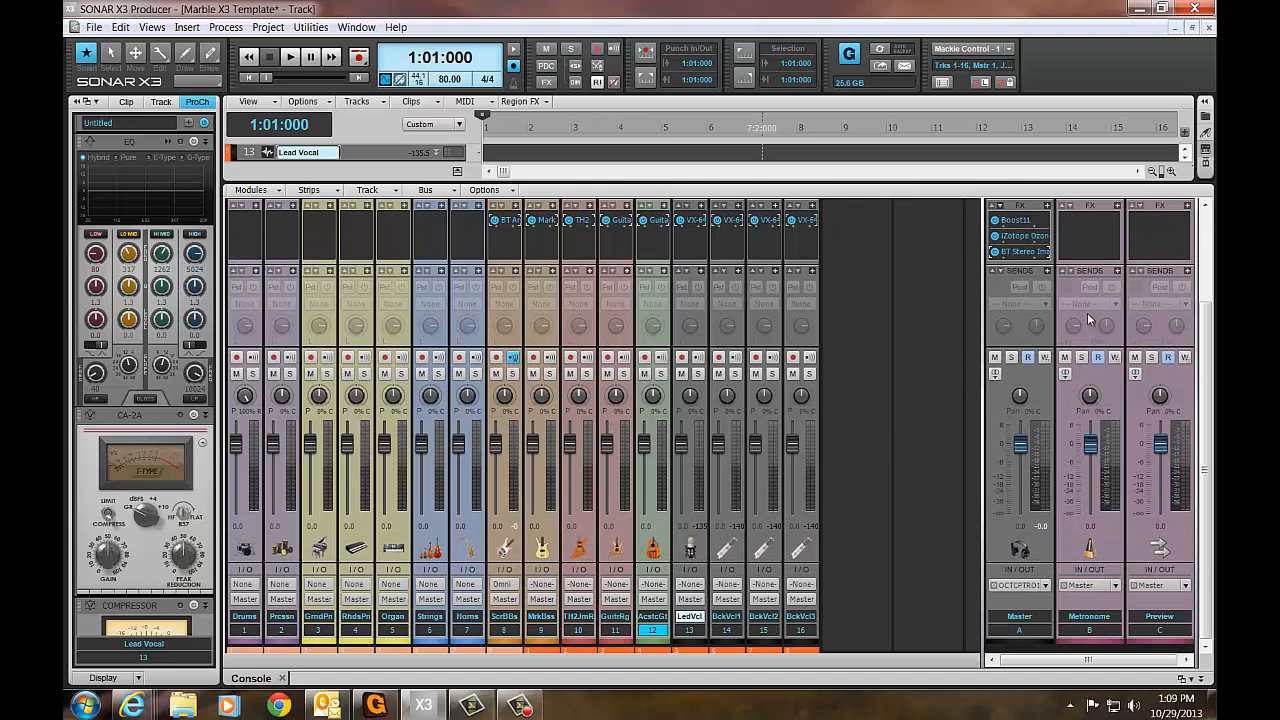
pyautogui.scroll(1, 913, 458)
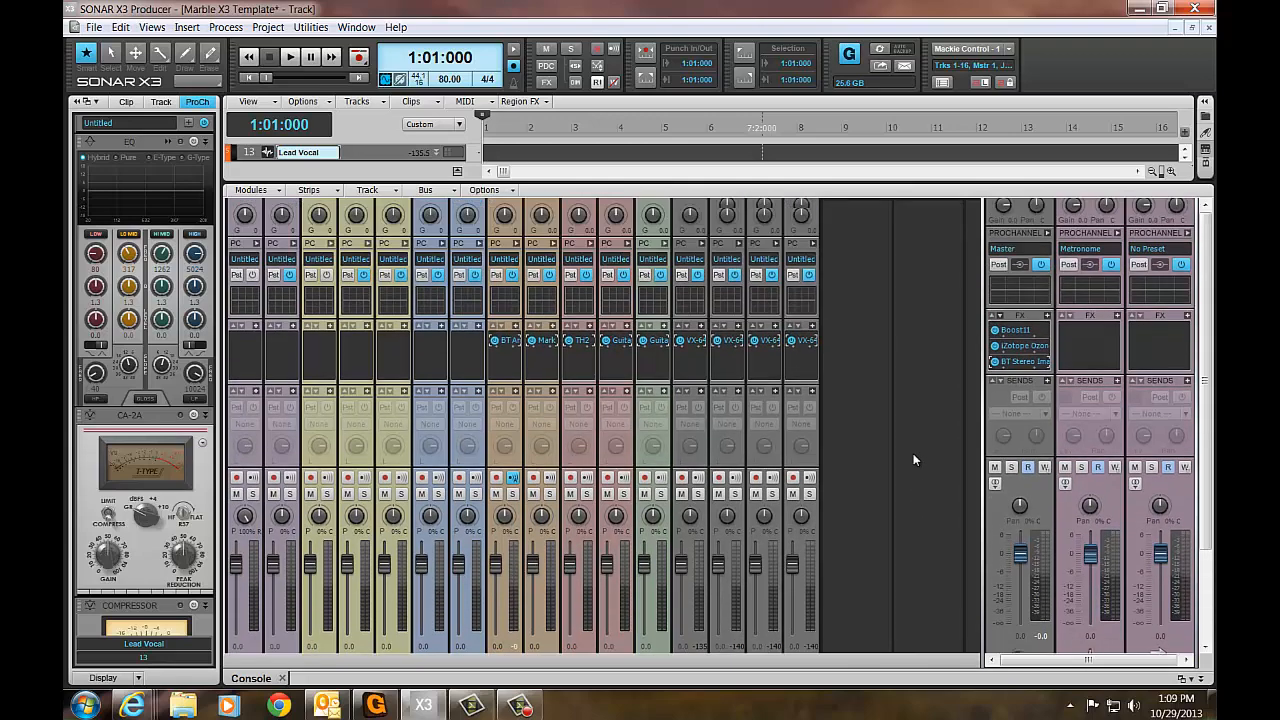
pyautogui.scroll(-1, 913, 460)
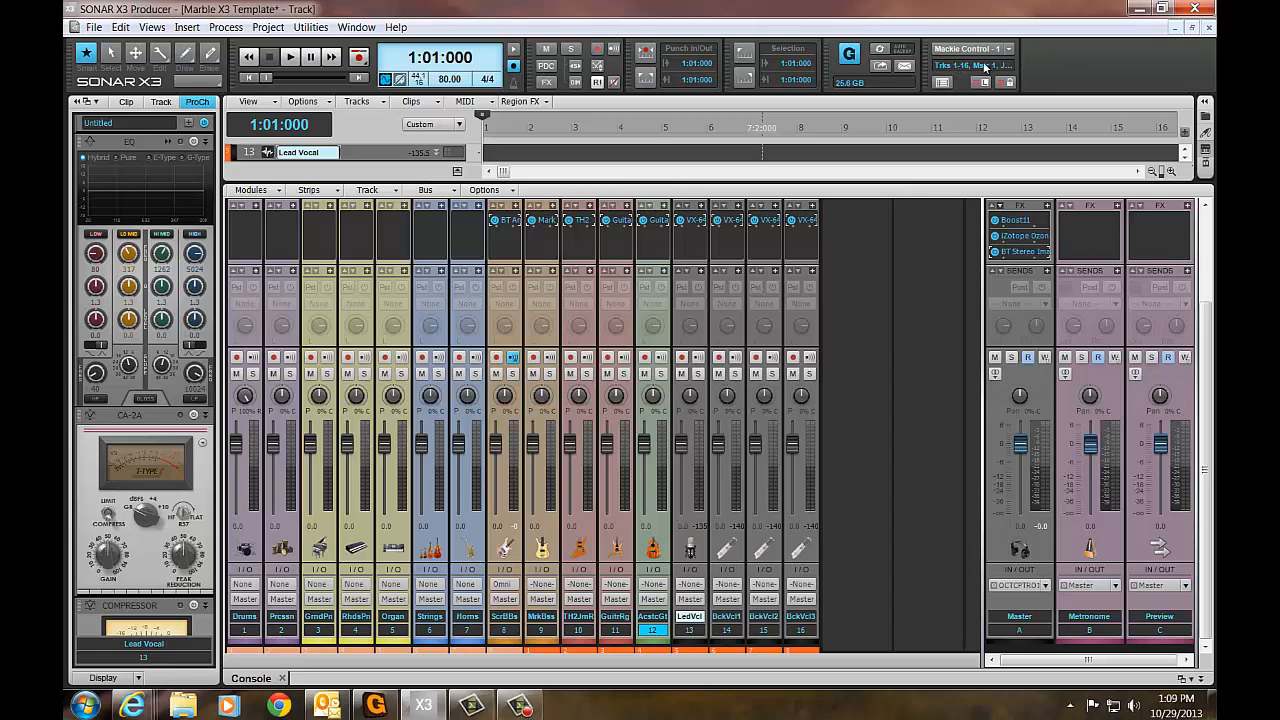
# Review which modules can be shown or hidden in the Control Bar, and dismiss the list.
pyautogui.rightClick(1101, 64)
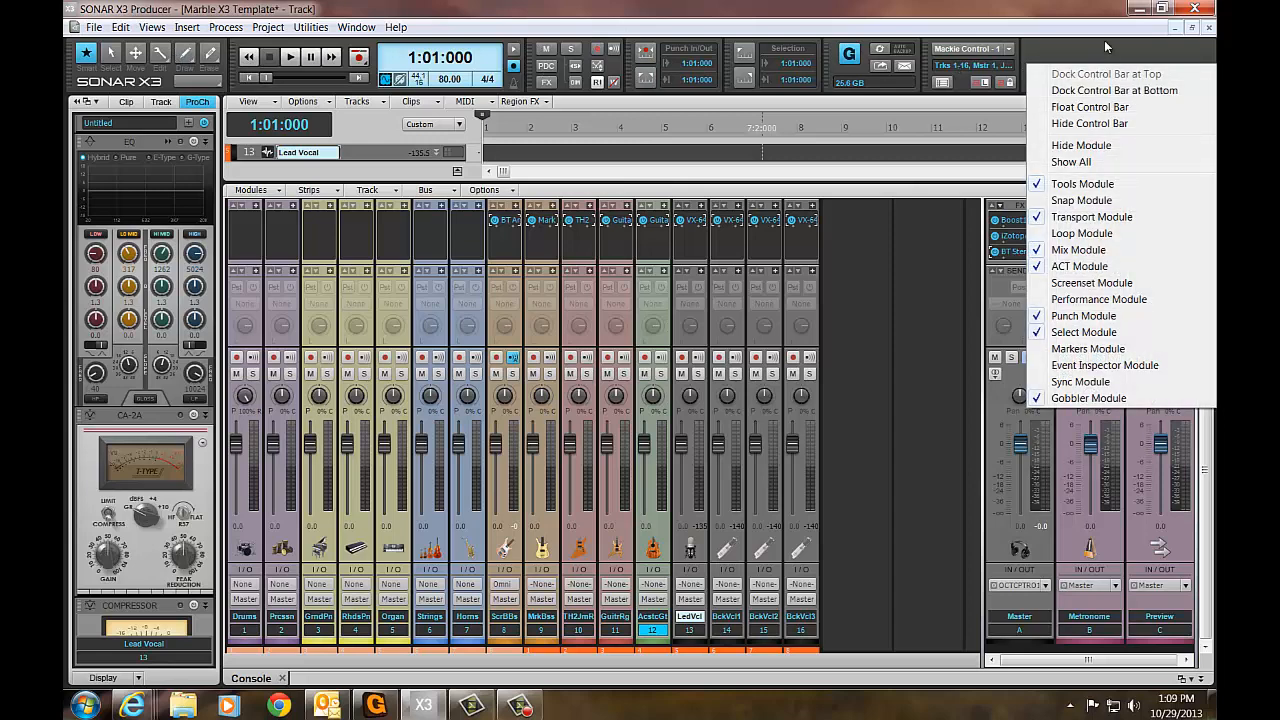
pyautogui.rightClick(1104, 50)
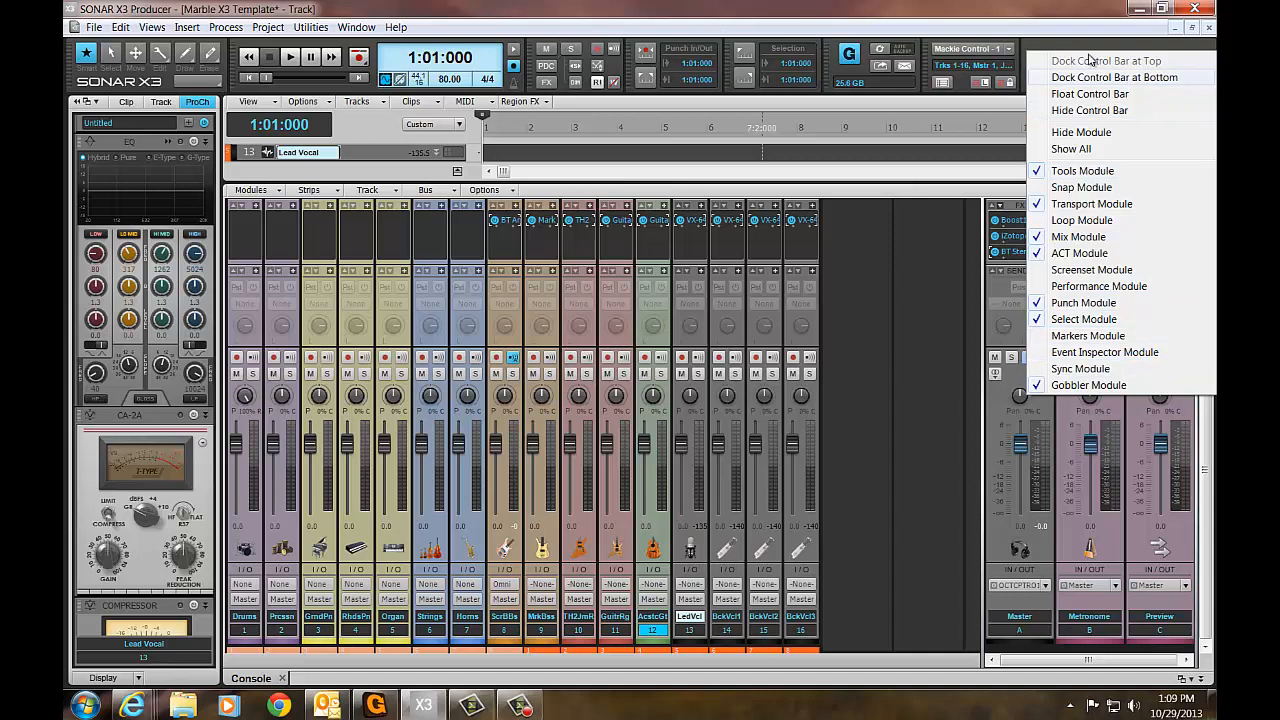
pyautogui.click(1146, 48)
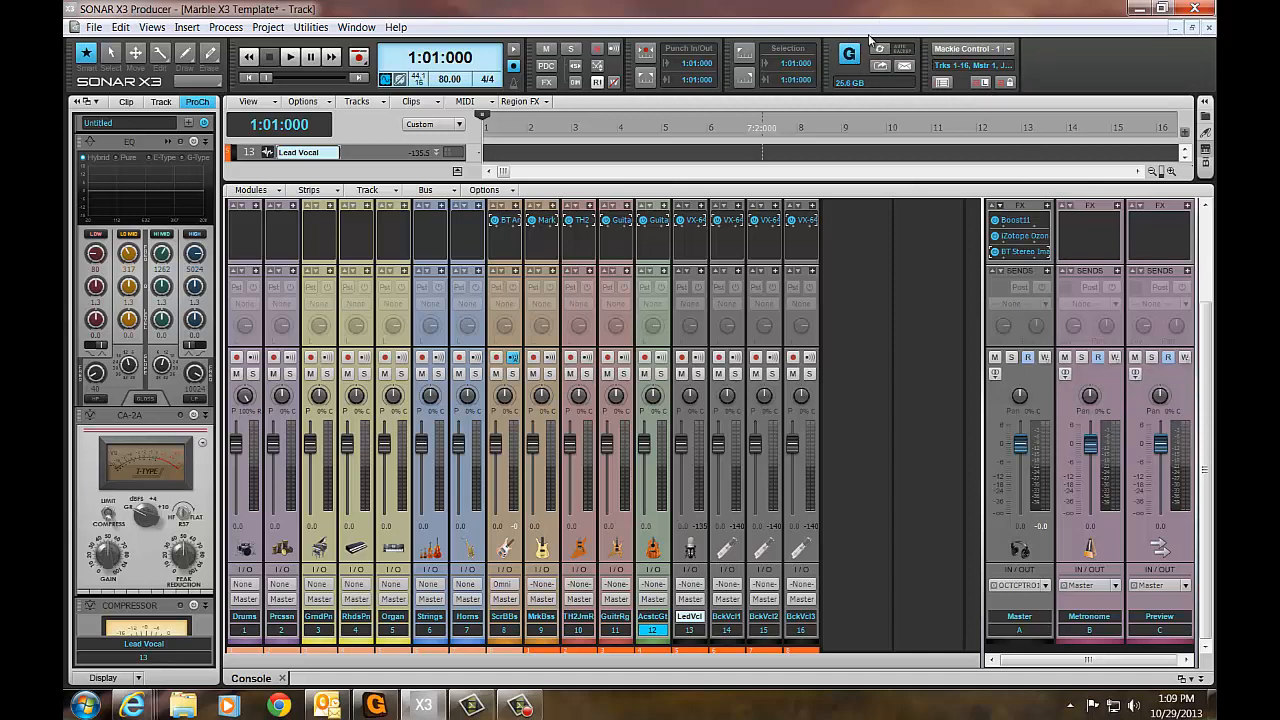
pyautogui.rightClick(1092, 79)
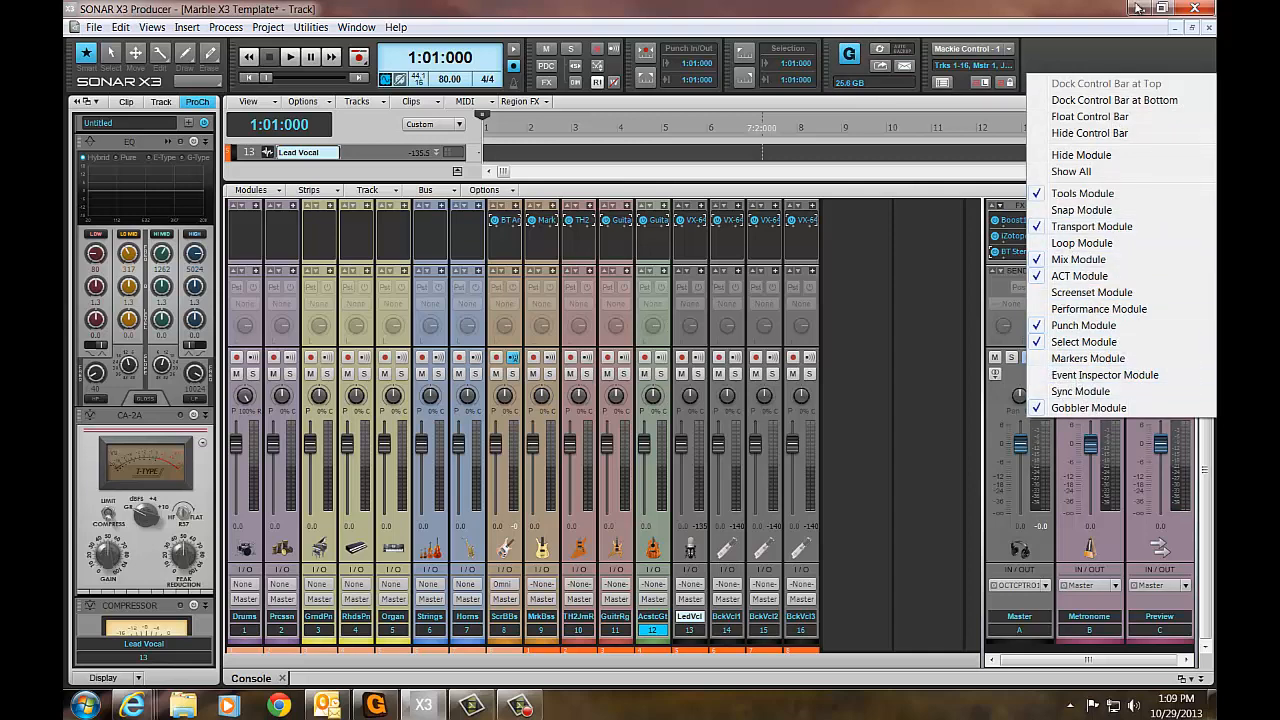
pyautogui.click(1095, 56)
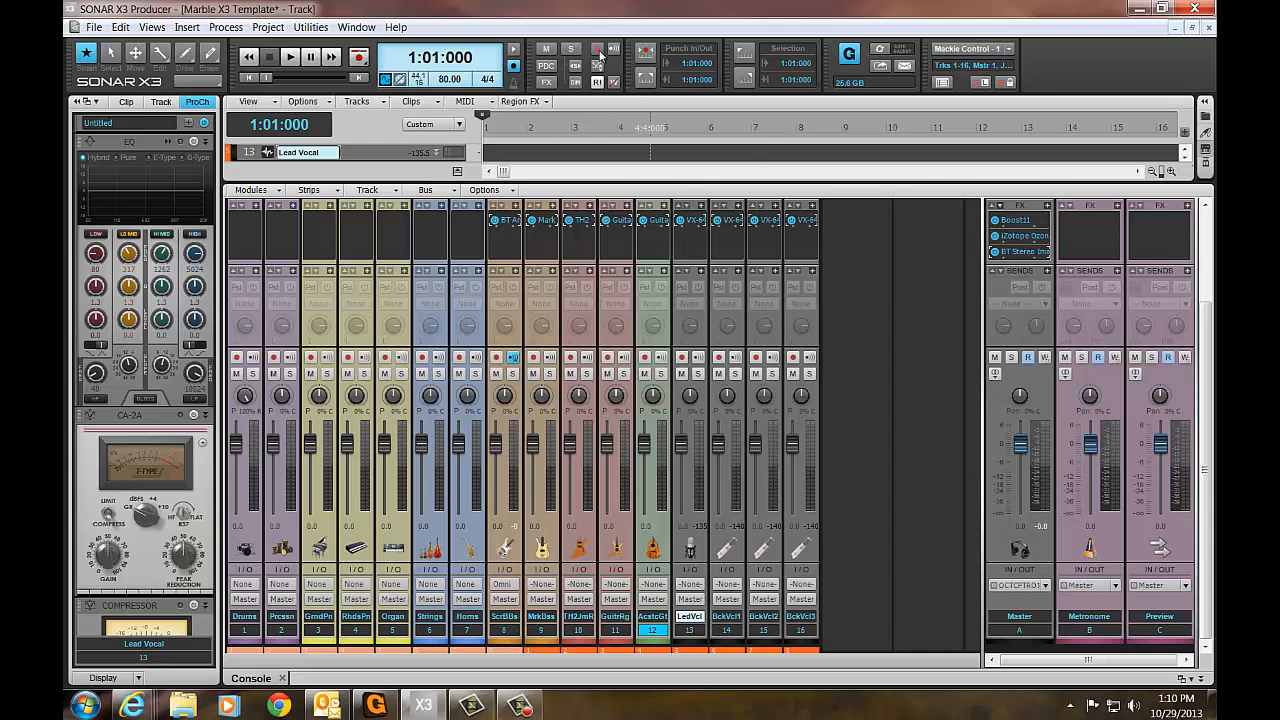
pyautogui.rightClick(1091, 64)
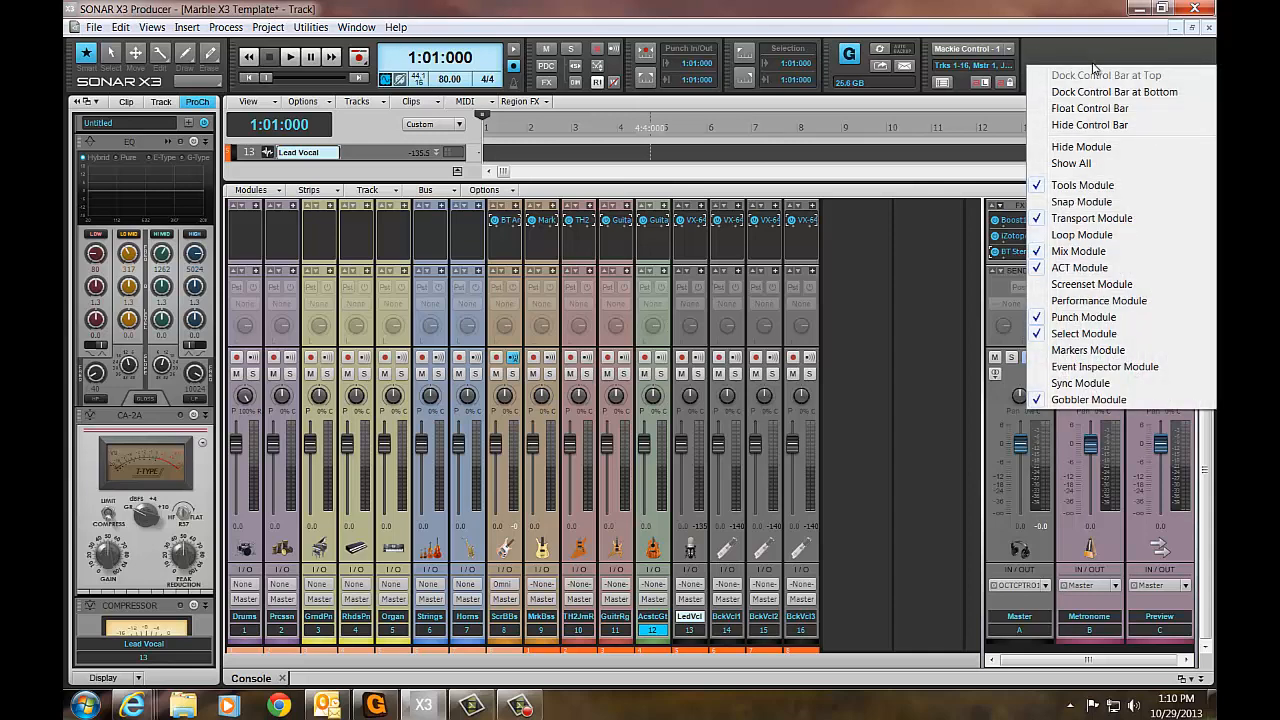
pyautogui.click(1113, 62)
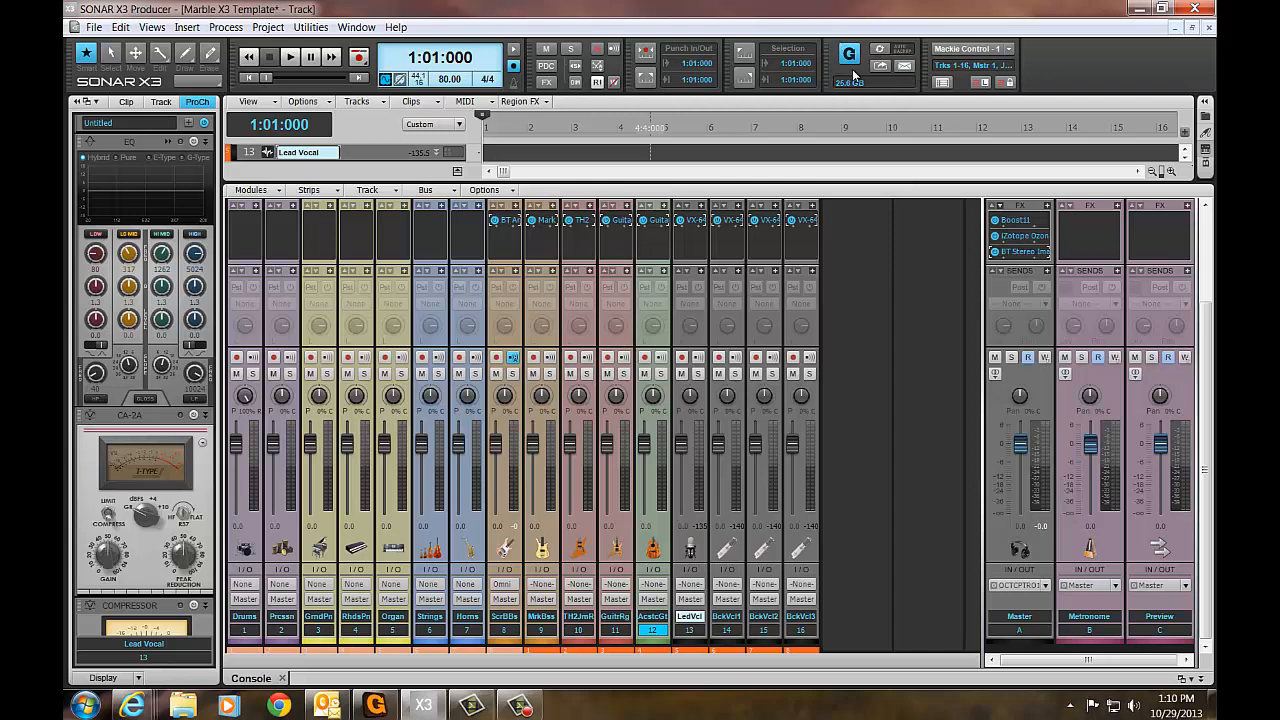
# Switch to Gobbler, examine the Throttle and General startup settings in its preferences, and cancel the dialog.
pyautogui.click(376, 706)
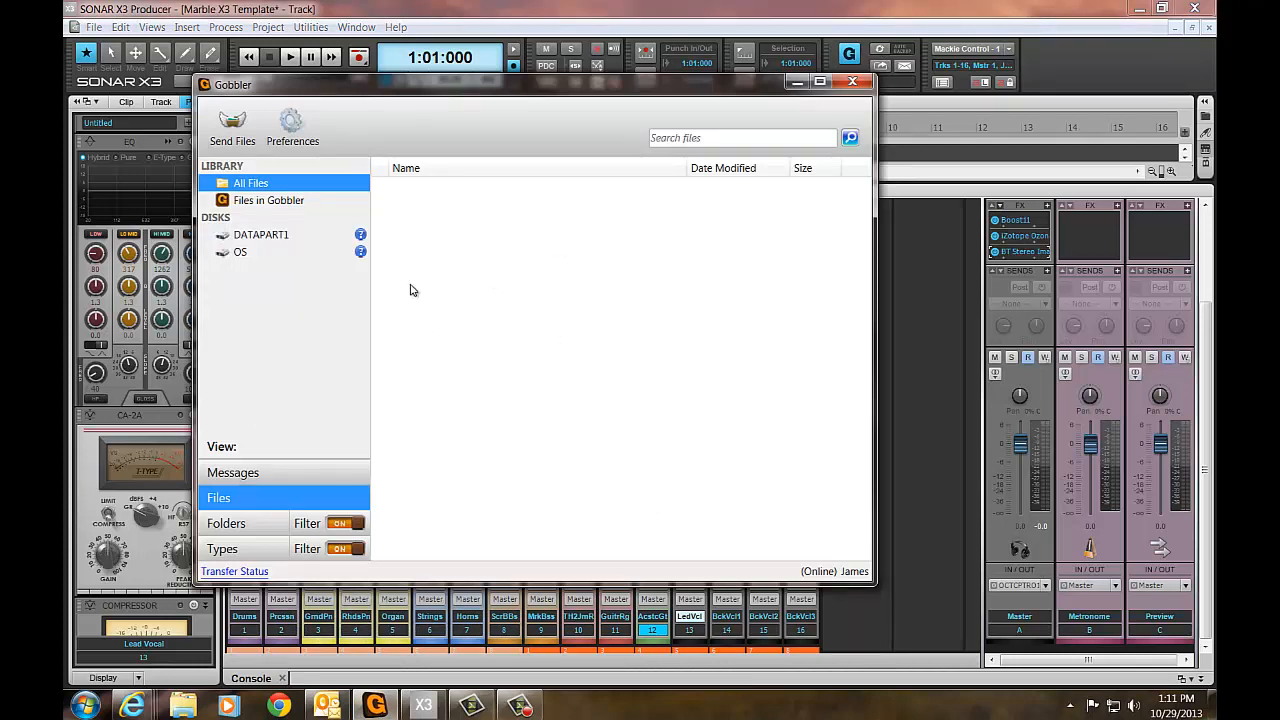
pyautogui.click(287, 135)
pyautogui.click(467, 255)
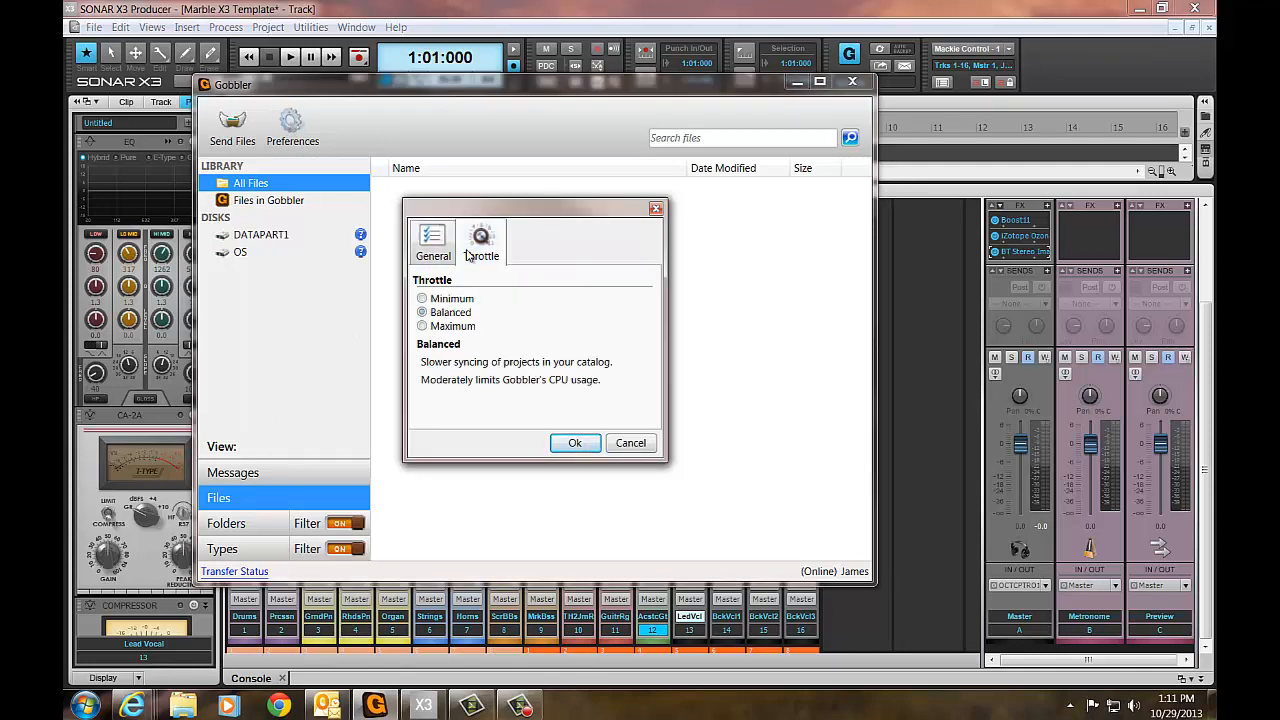
pyautogui.click(434, 248)
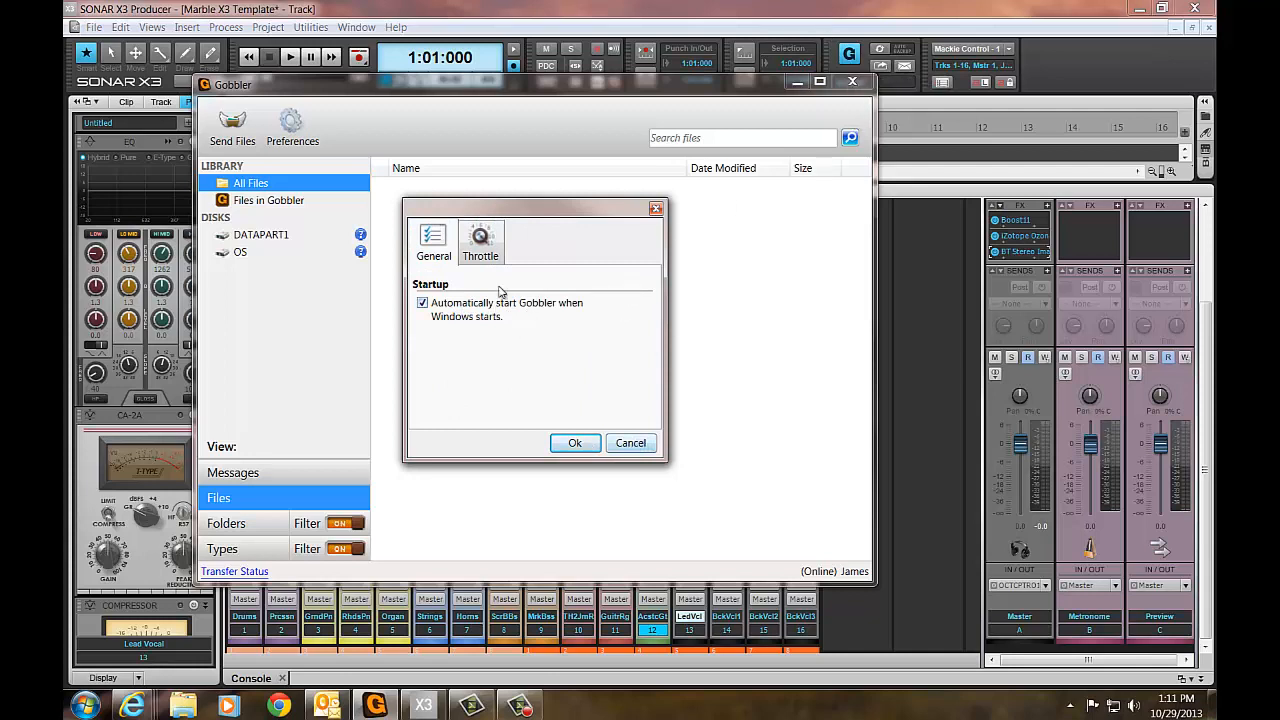
pyautogui.click(631, 444)
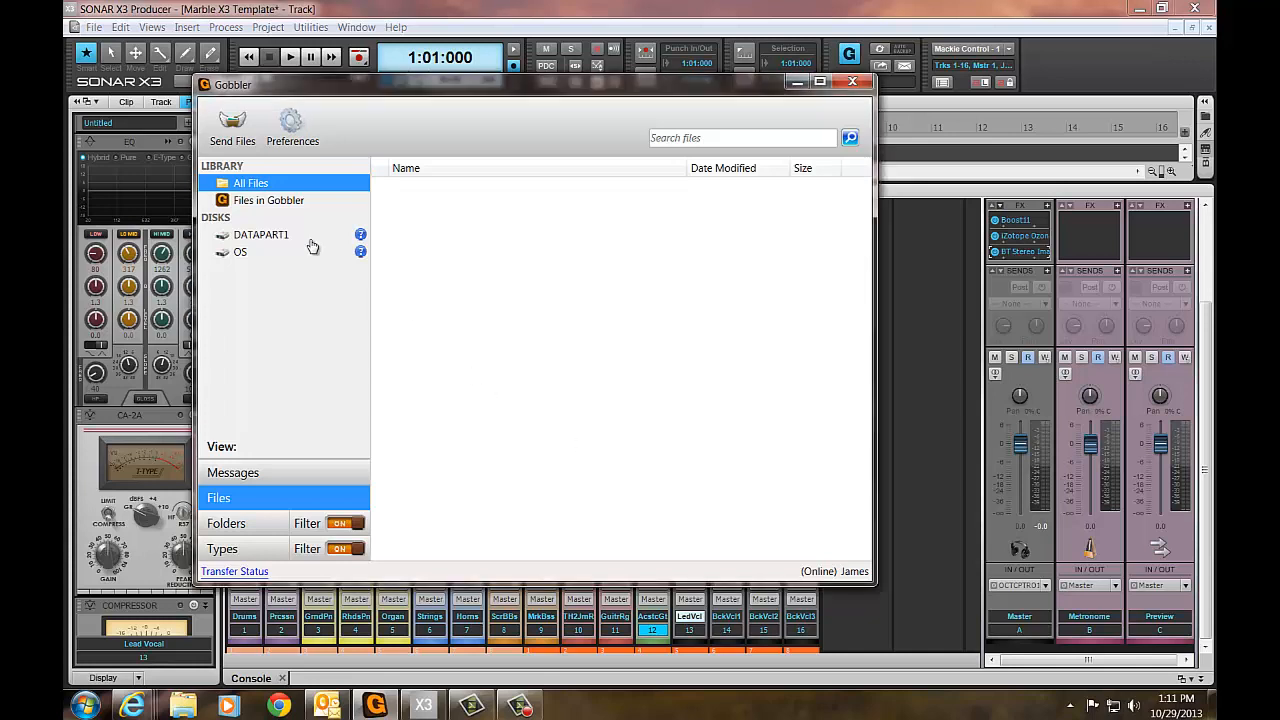
# Examine Gobbler's Send Files form, close it unsent, and return to the SONAR X3 console with Gobbler minimized.
pyautogui.click(230, 127)
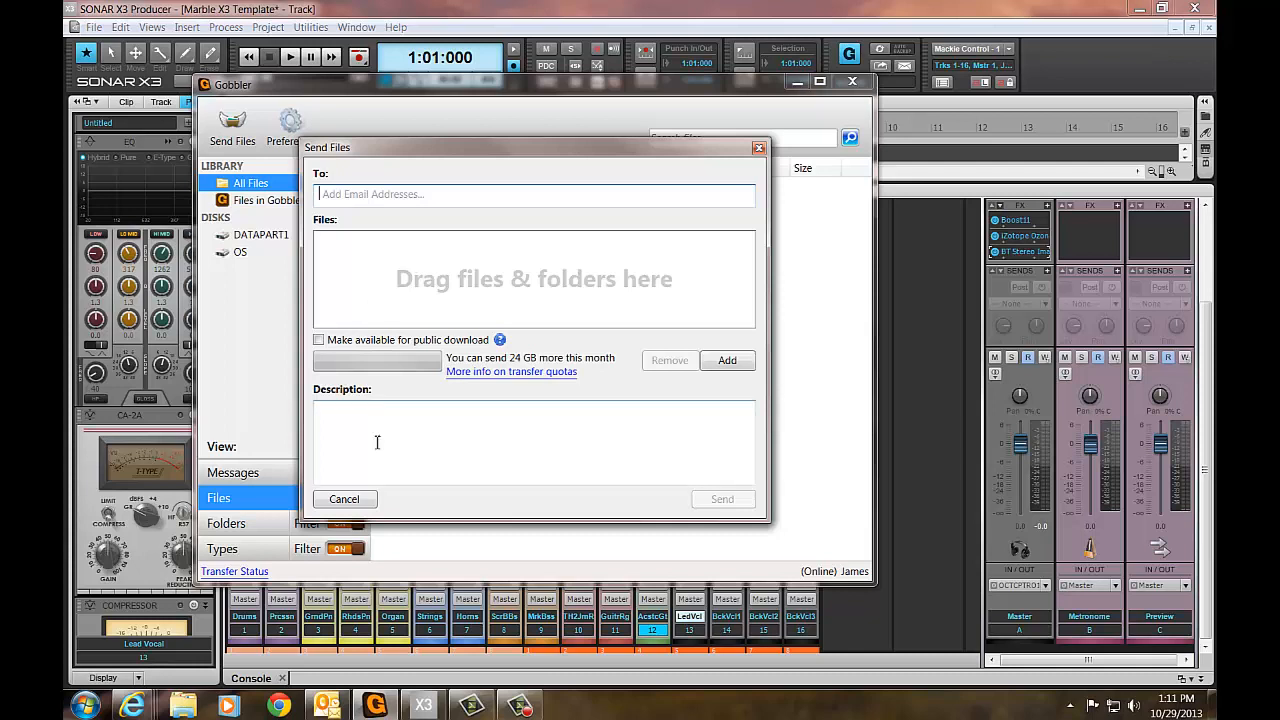
pyautogui.click(759, 149)
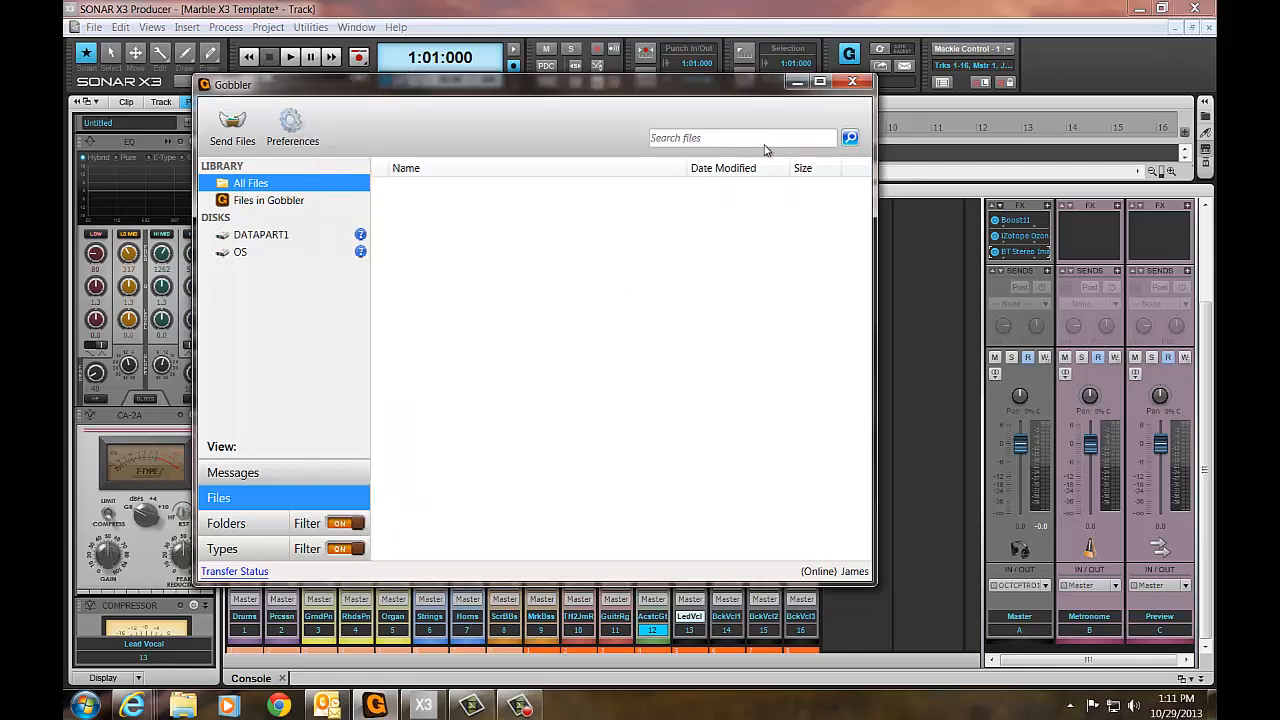
pyautogui.click(797, 84)
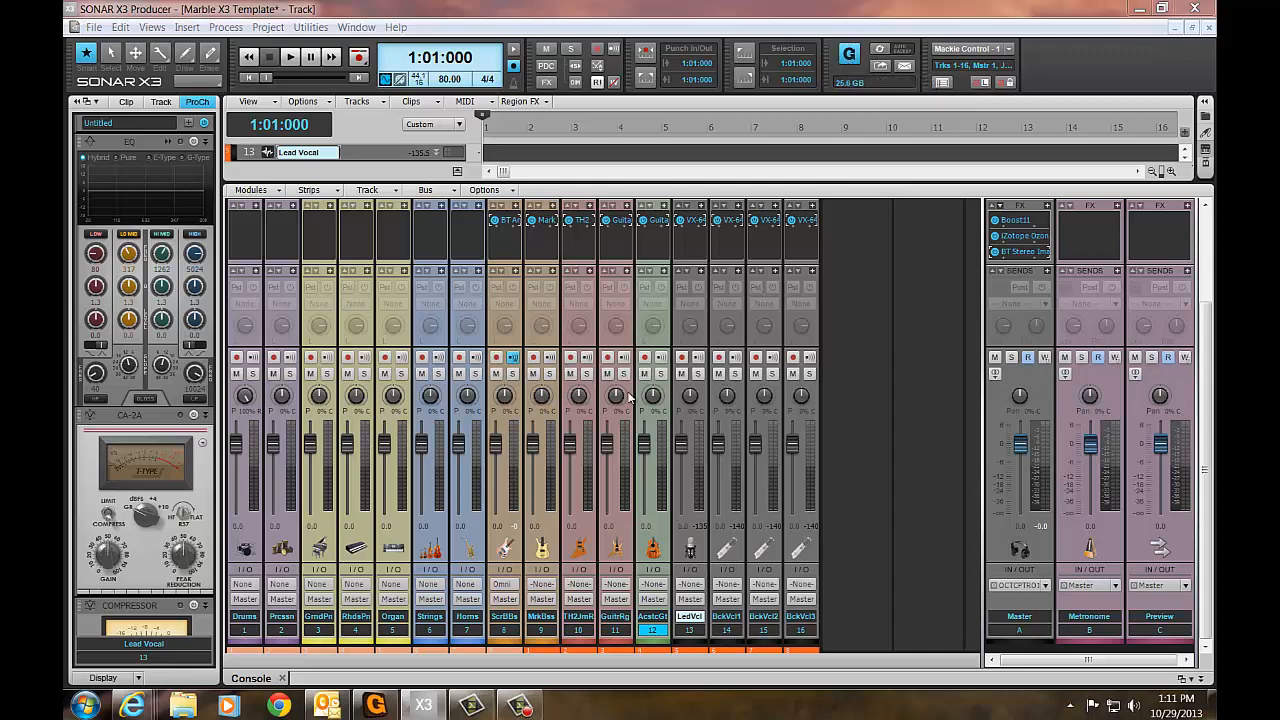
pyautogui.click(368, 706)
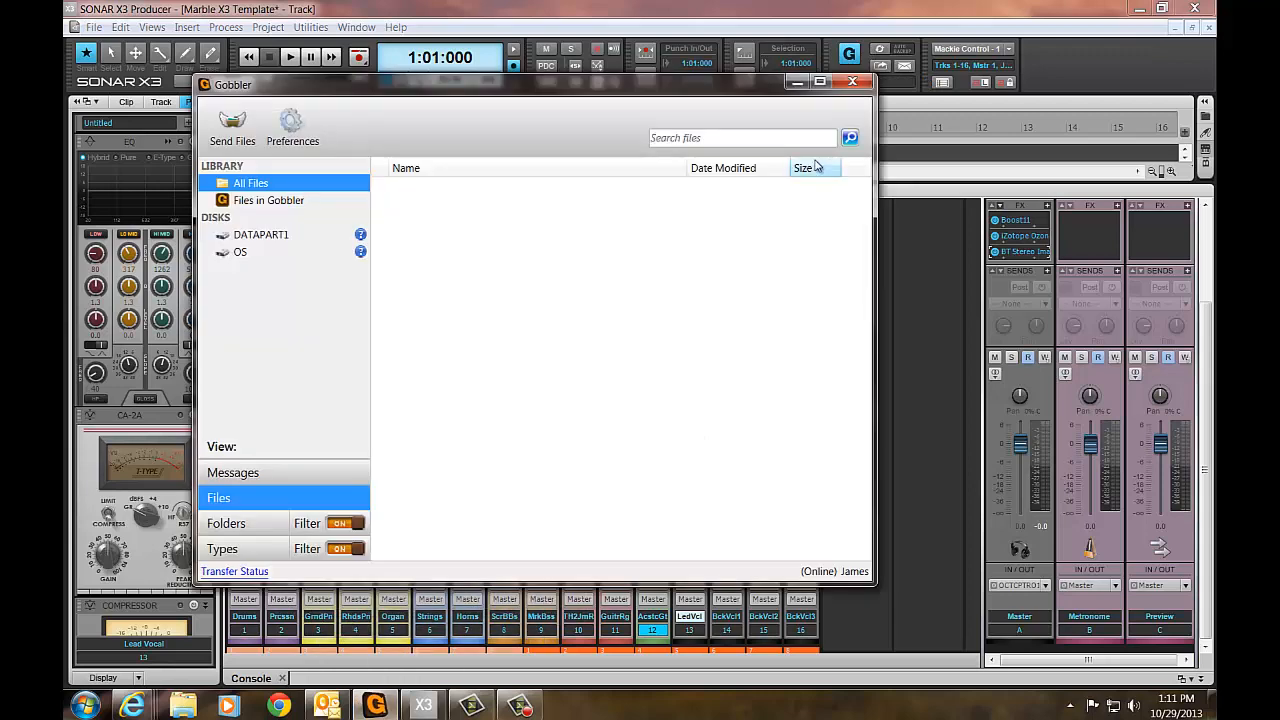
pyautogui.click(798, 81)
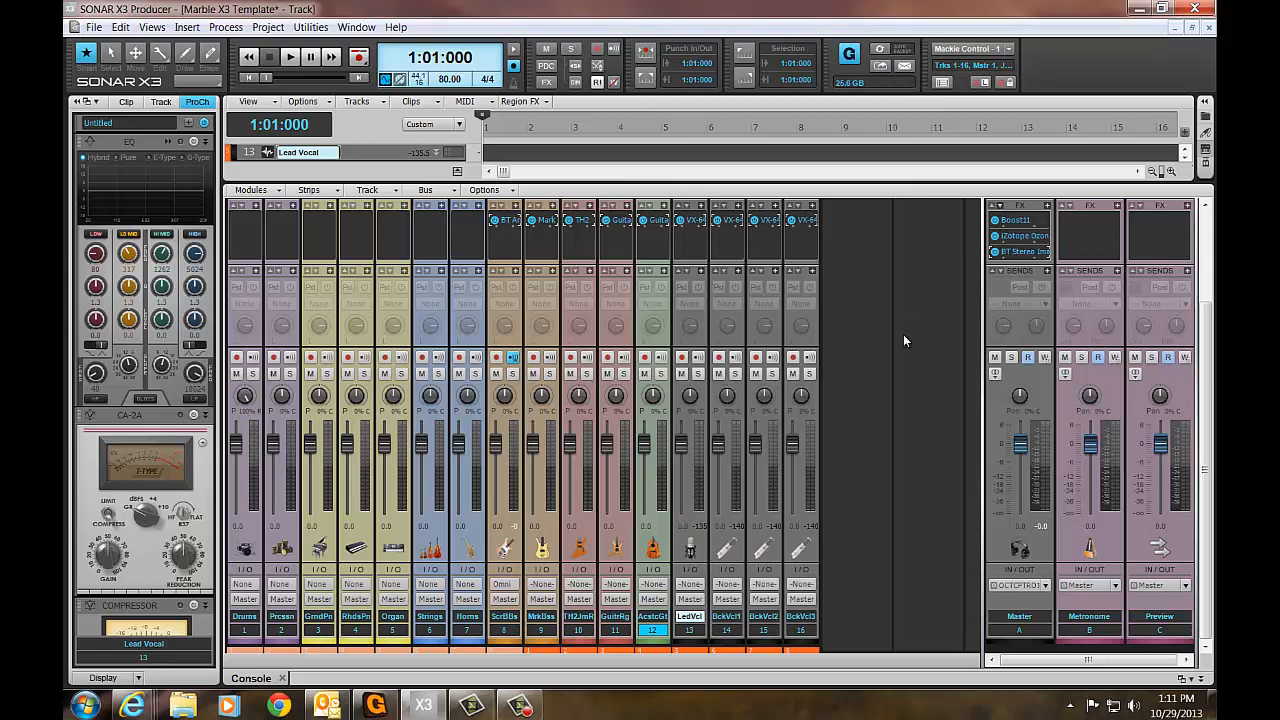
pyautogui.scroll(3, 903, 335)
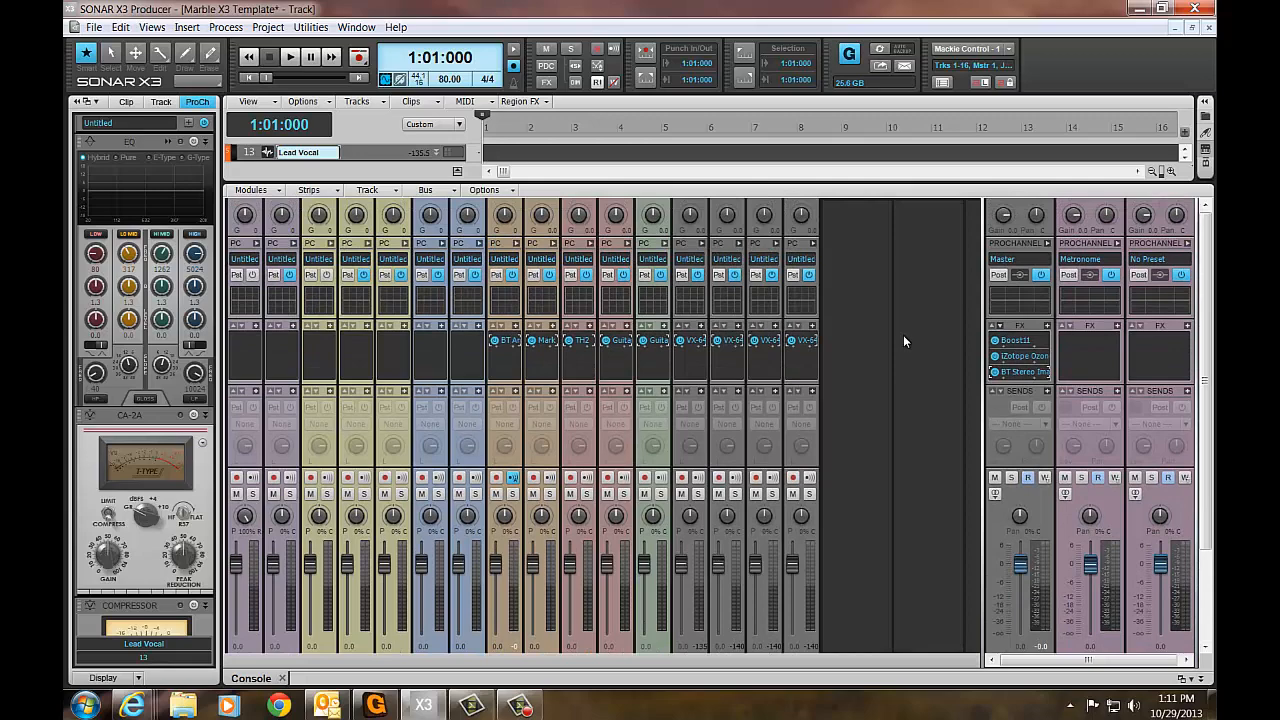
pyautogui.scroll(-3, 903, 335)
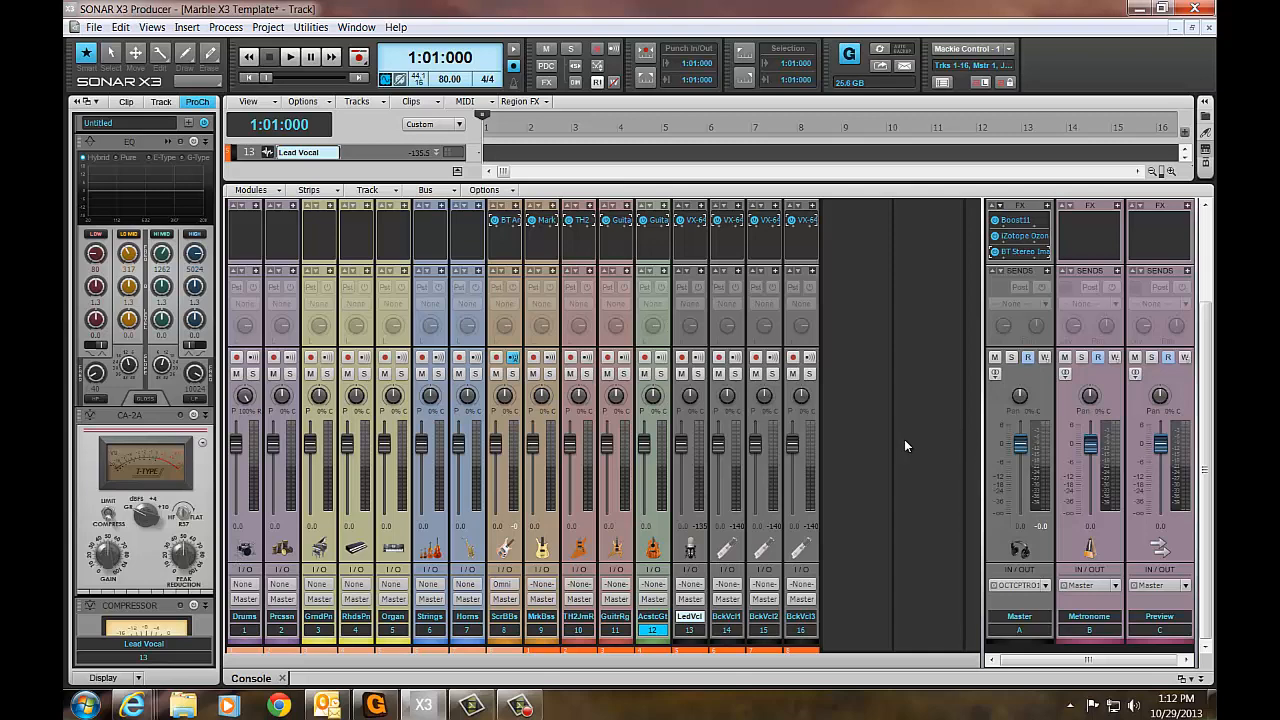
pyautogui.scroll(3, 904, 446)
pyautogui.scroll(-3, 904, 440)
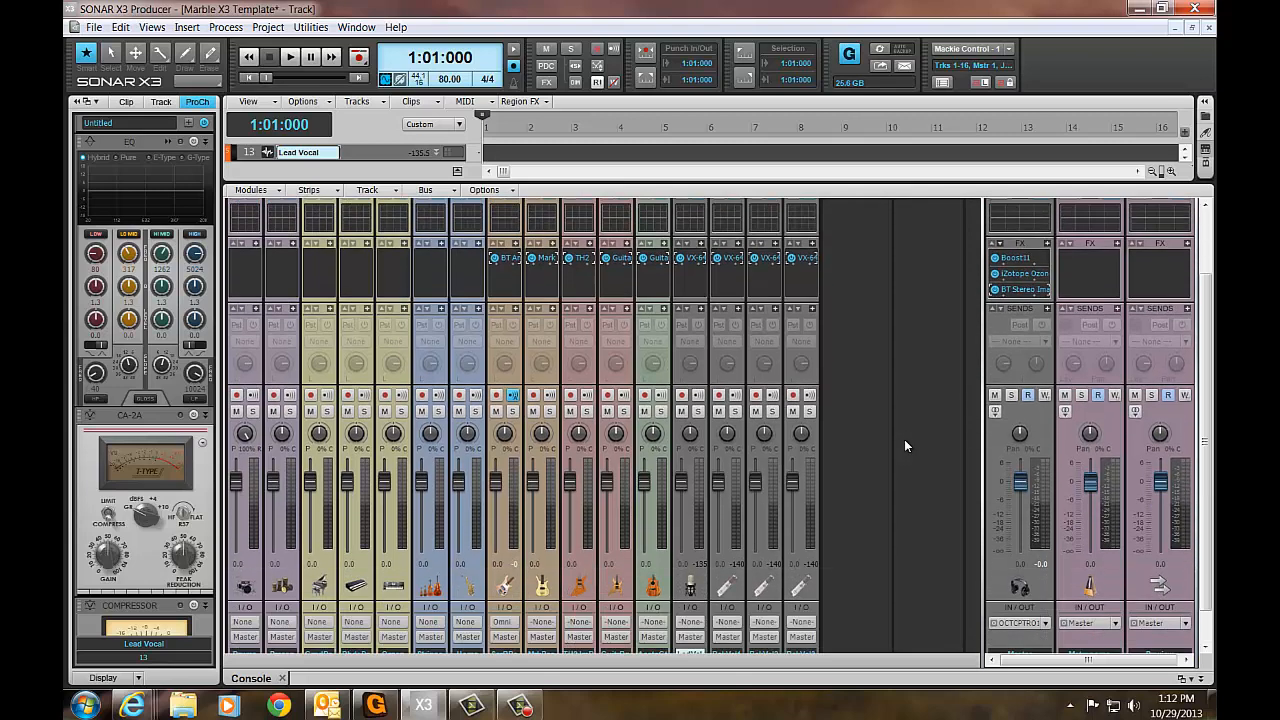